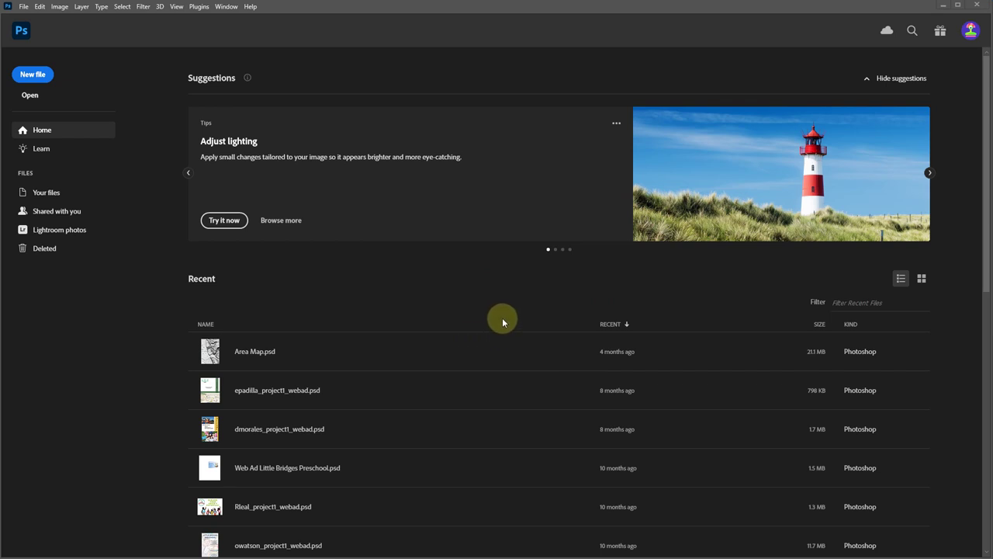
Start a new document, browsing the Web and U.S. Paper presets before choosing Custom
{"action": "left_click", "coordinate": [43, 74]}
{"action": "left_click", "coordinate": [469, 182]}
{"action": "left_click", "coordinate": [443, 250]}
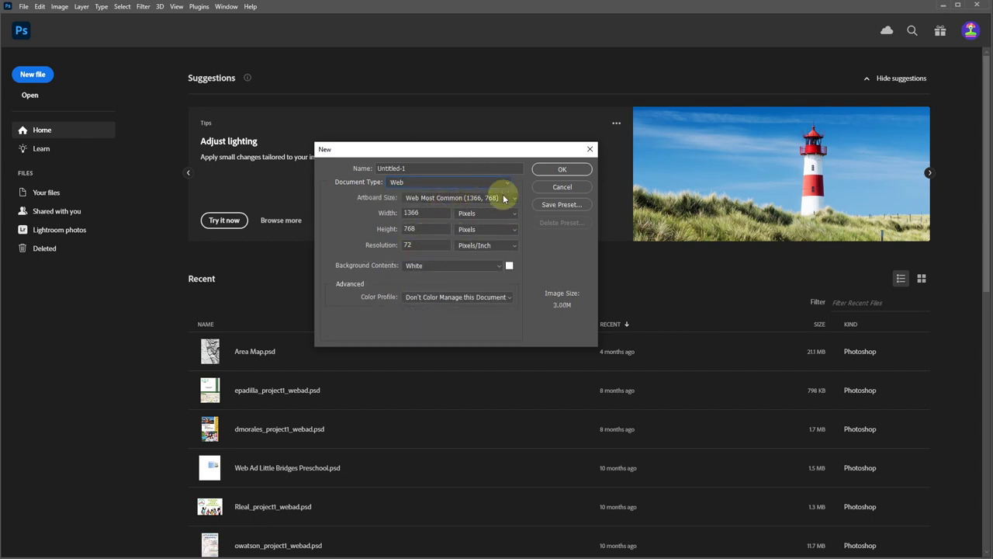
{"action": "left_click", "coordinate": [499, 197]}
{"action": "left_click", "coordinate": [441, 183]}
{"action": "left_click", "coordinate": [441, 183]}
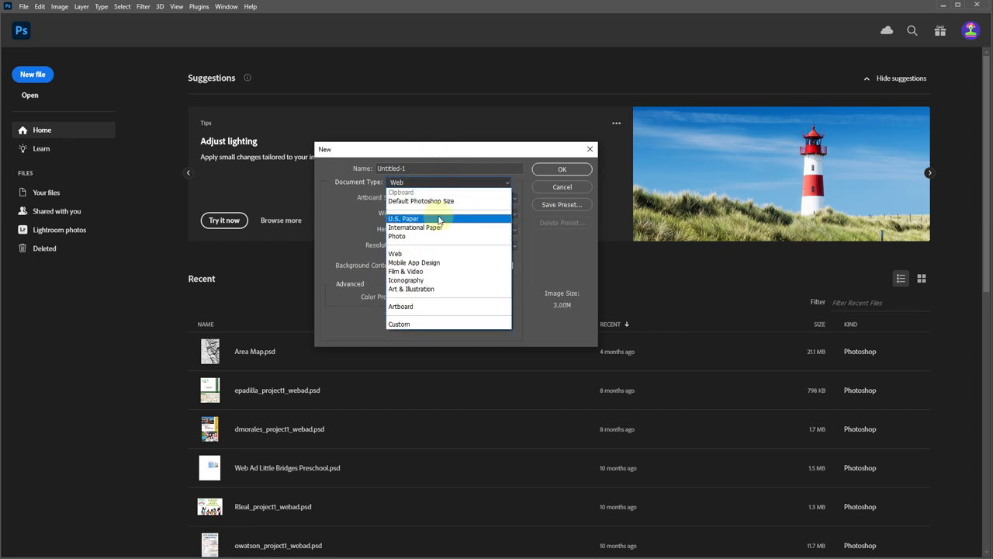
{"action": "left_click", "coordinate": [411, 215]}
{"action": "left_click", "coordinate": [504, 200]}
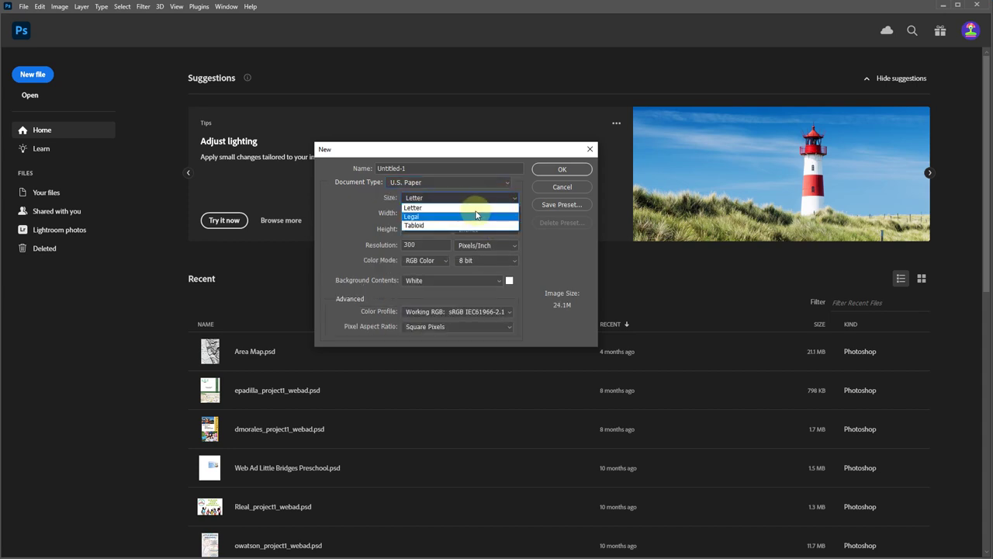
{"action": "left_click", "coordinate": [446, 199]}
{"action": "left_click", "coordinate": [444, 183]}
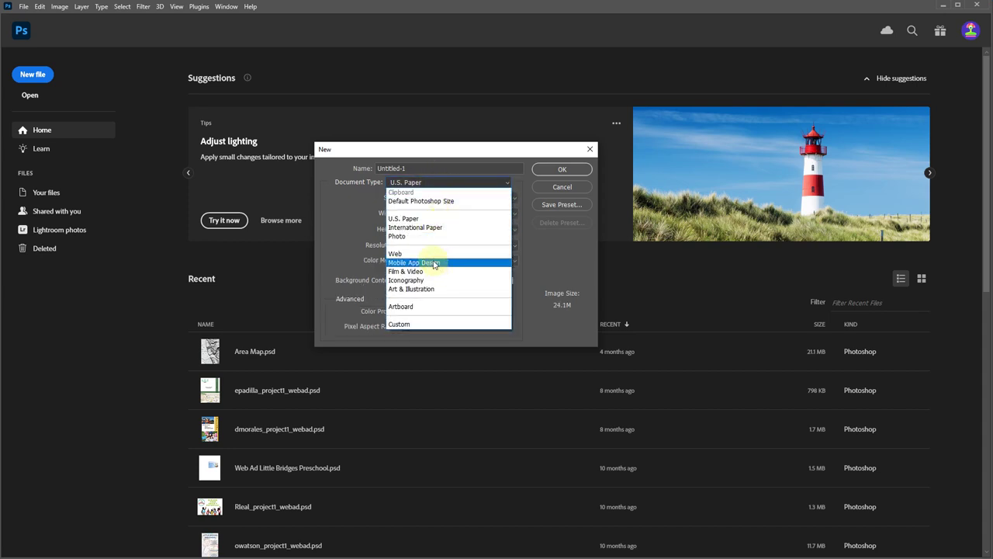
{"action": "left_click", "coordinate": [417, 324]}
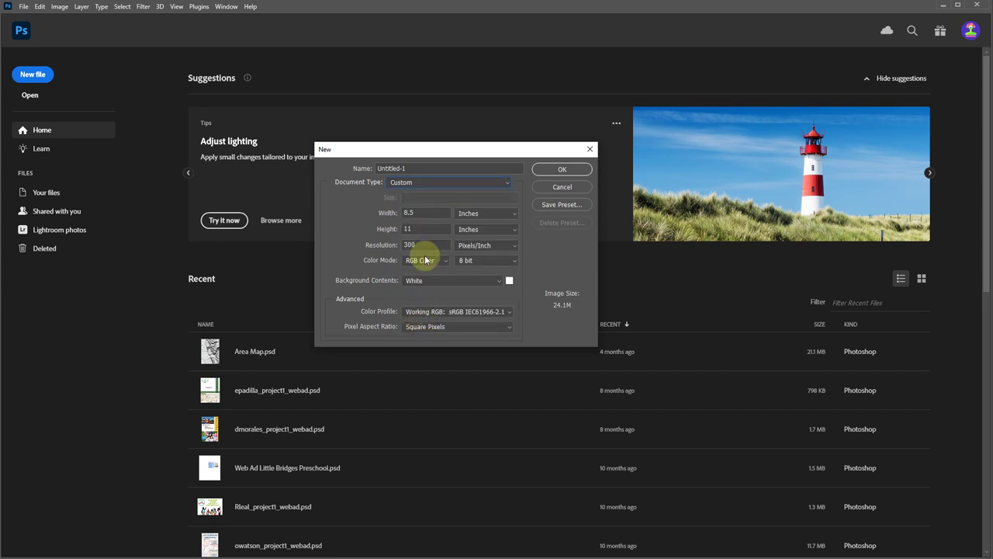
Set 800 × 600 pixels at 72 ppi with a White background and create it
{"action": "left_click", "coordinate": [479, 213]}
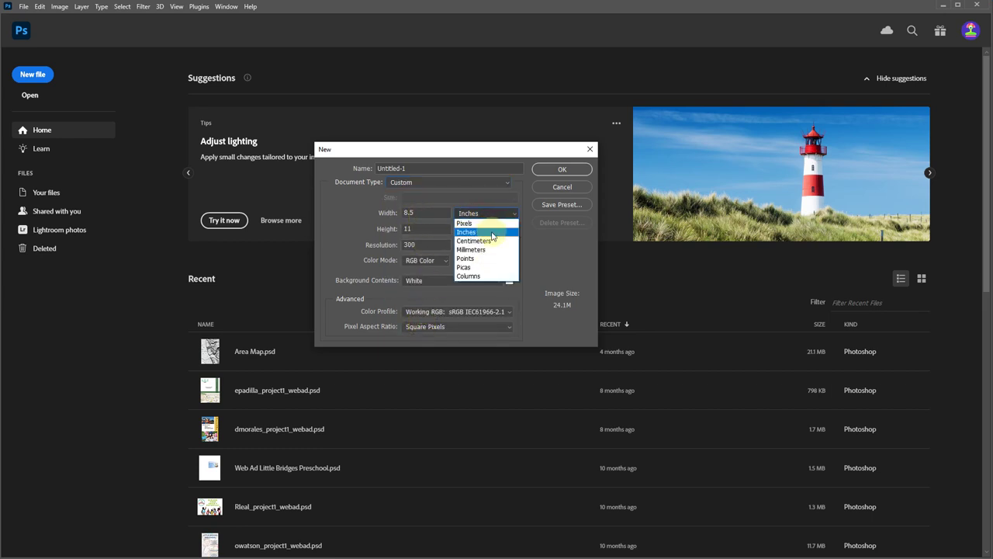
{"action": "left_click", "coordinate": [464, 222]}
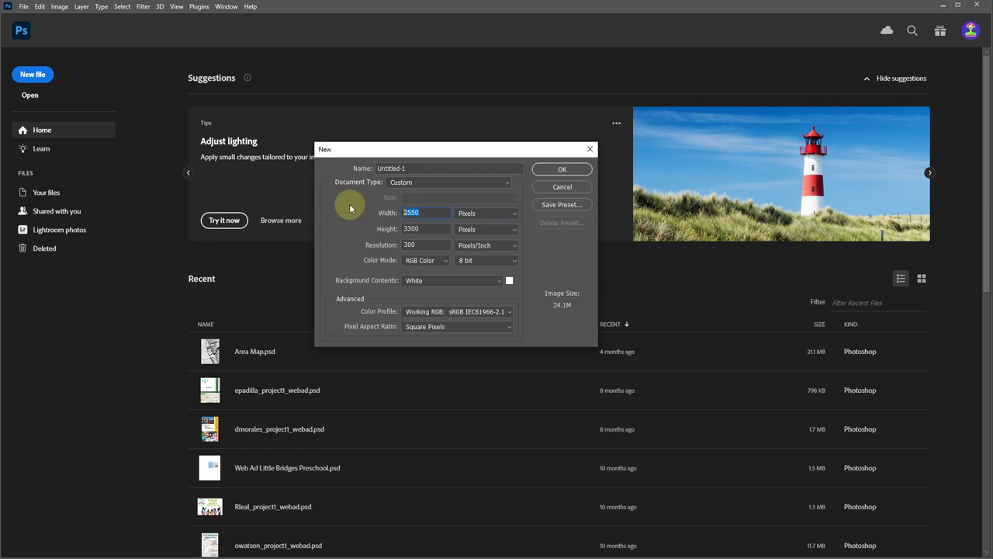
{"action": "type", "text": "800"}
{"action": "key", "text": "Tab"}
{"action": "type", "text": "600"}
{"action": "type", "text": "72"}
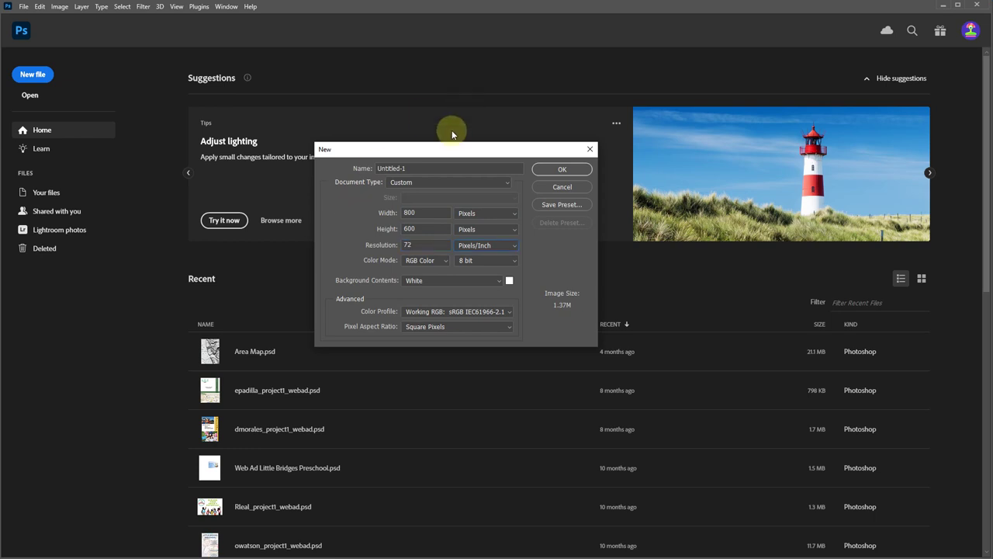
{"action": "left_click", "coordinate": [466, 281]}
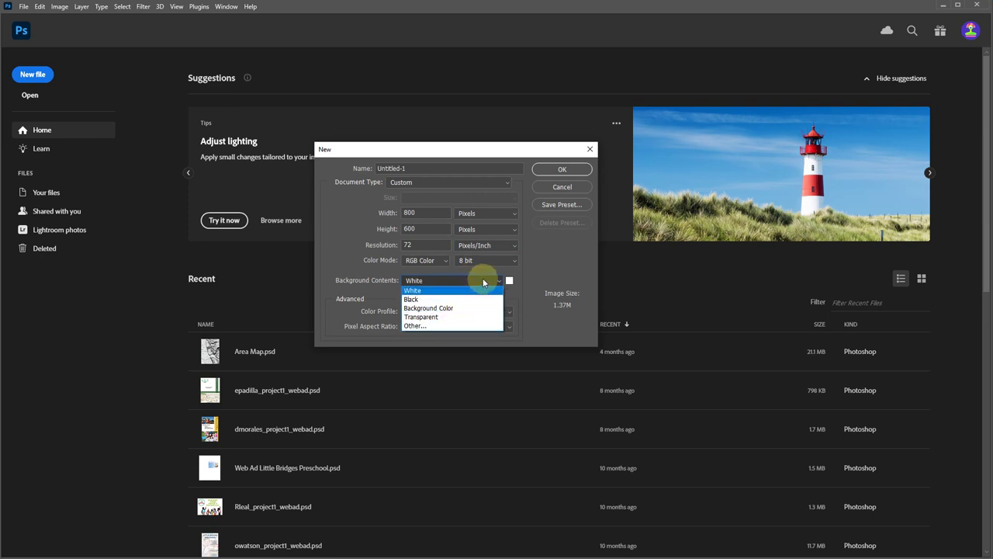
{"action": "left_click", "coordinate": [480, 281]}
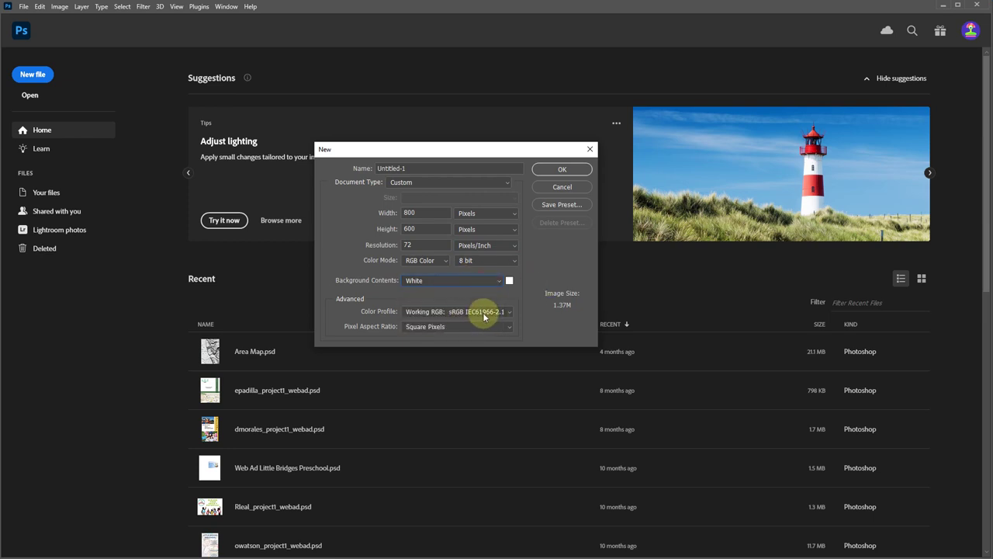
{"action": "left_click", "coordinate": [559, 170]}
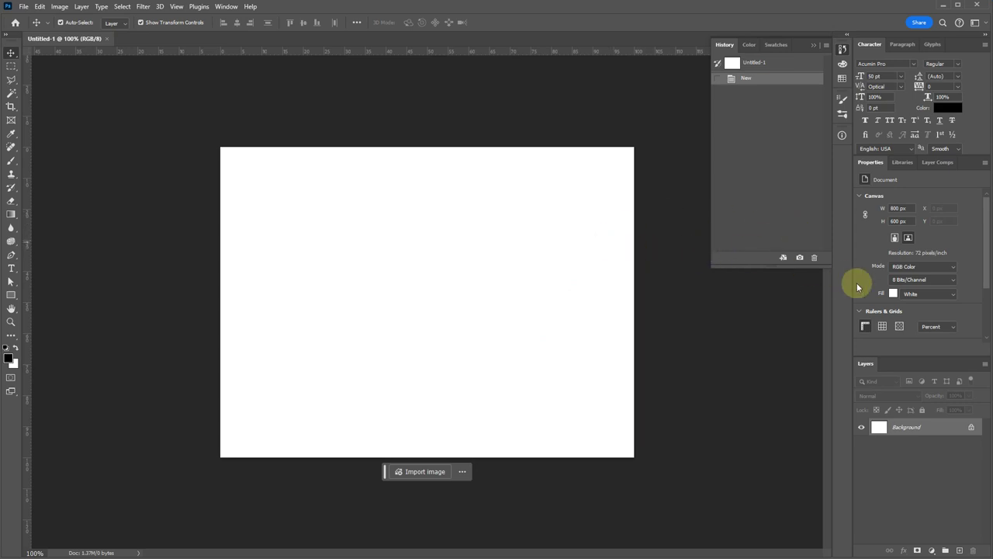
Convert the locked Background into an editable Layer 0
{"action": "double_click", "coordinate": [917, 432]}
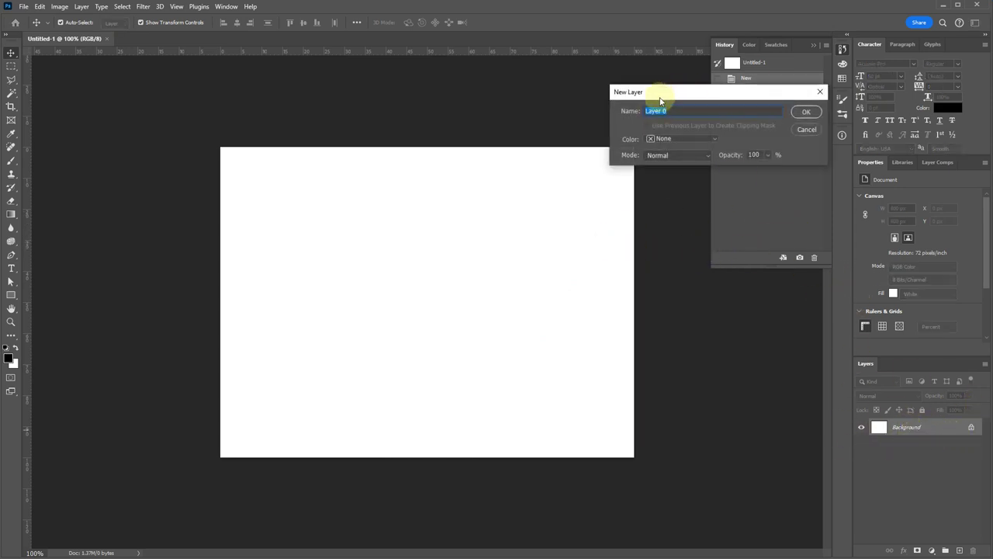
{"action": "left_click_drag", "start_coordinate": [659, 106], "coordinate": [406, 232]}
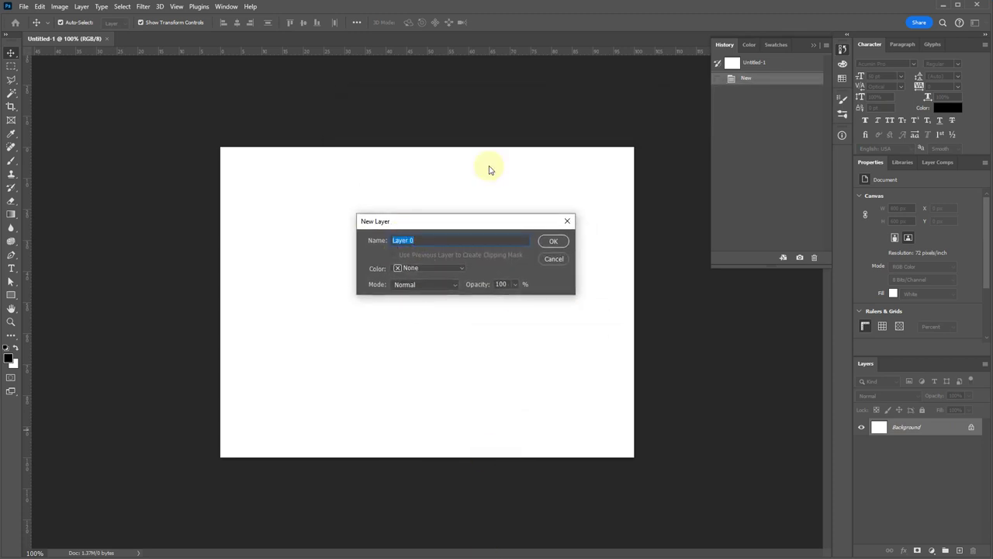
{"action": "left_click", "coordinate": [553, 242]}
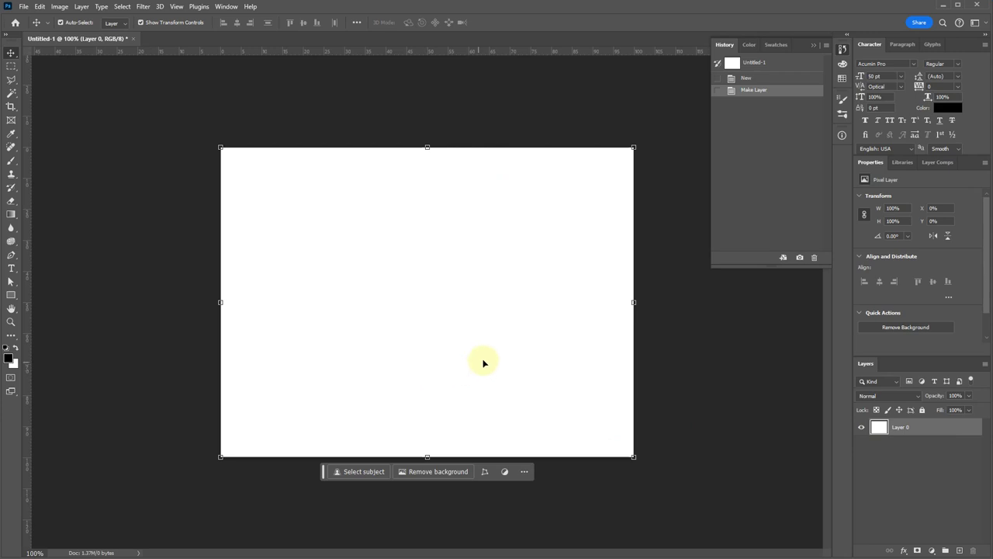
Try shifting Layer 0 twice, undoing each move so it stays in place
{"action": "left_click_drag", "start_coordinate": [504, 356], "coordinate": [314, 348]}
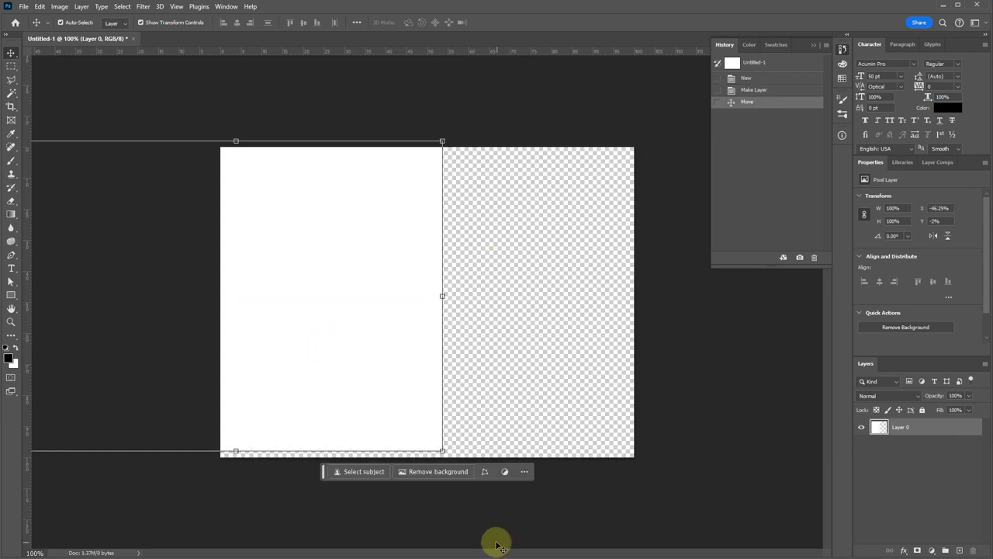
{"action": "key", "text": "ctrl+z"}
{"action": "left_click", "coordinate": [612, 522]}
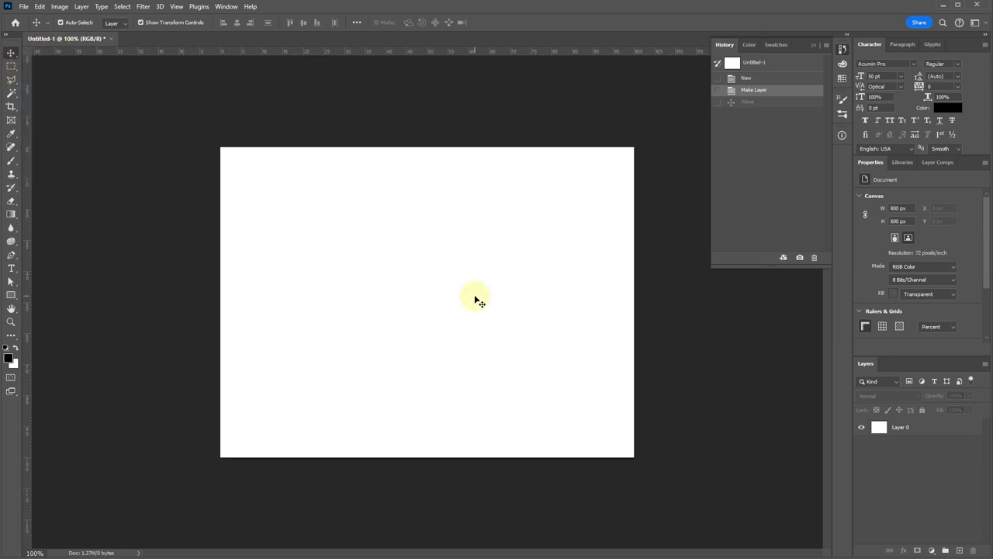
{"action": "left_click_drag", "start_coordinate": [430, 332], "coordinate": [445, 210]}
{"action": "key", "text": "ctrl+z"}
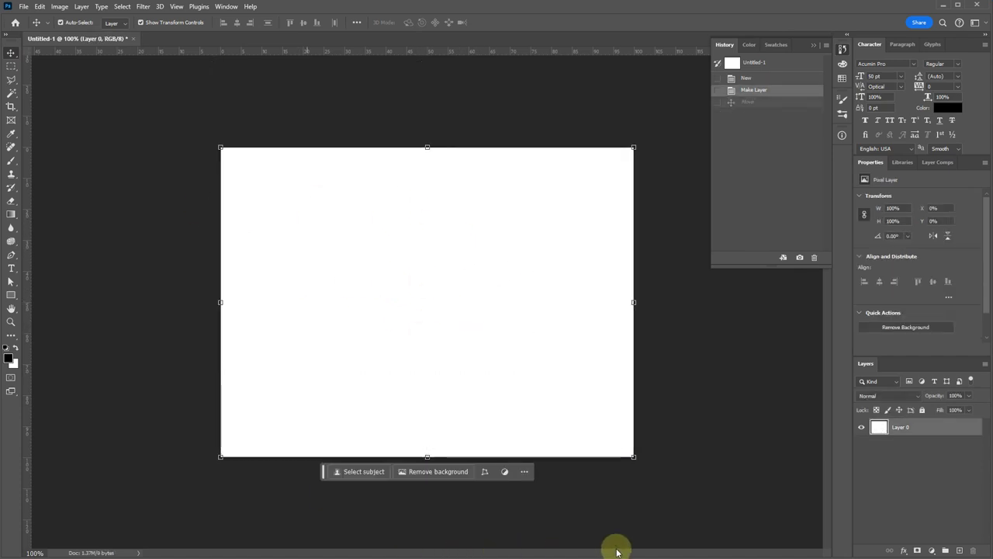
Add Layer 1 and stamp a large grey brush circle at the canvas centre
{"action": "left_click", "coordinate": [722, 469]}
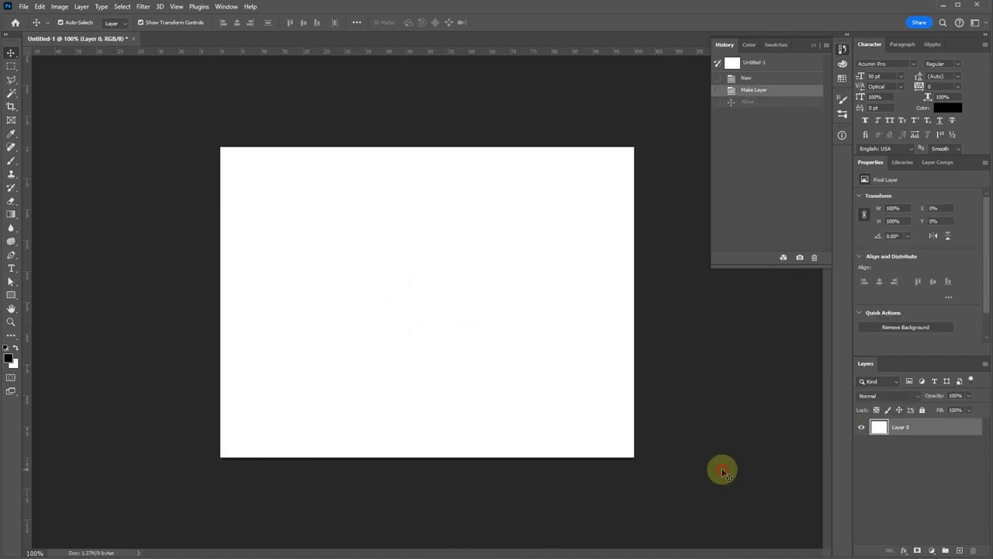
{"action": "left_click", "coordinate": [959, 550]}
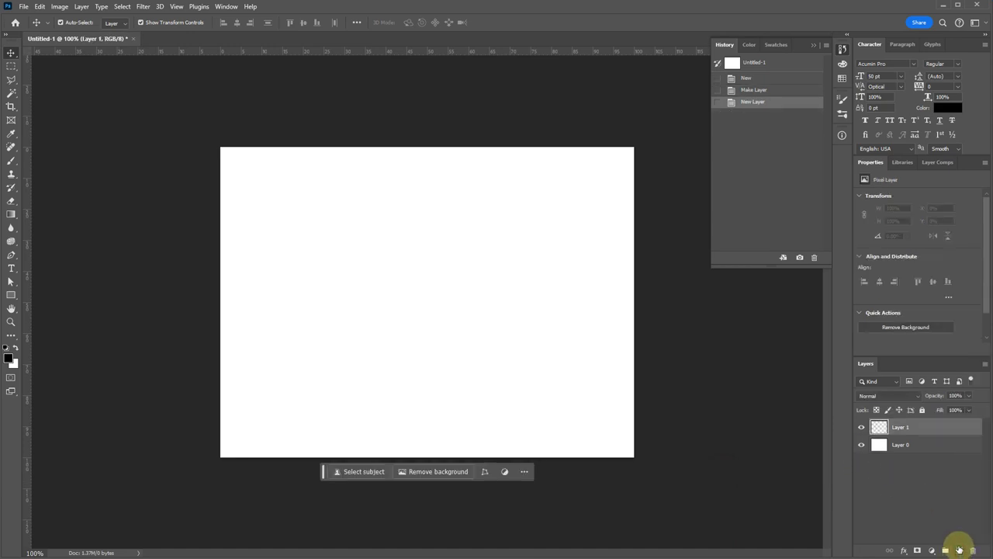
{"action": "key", "text": "b"}
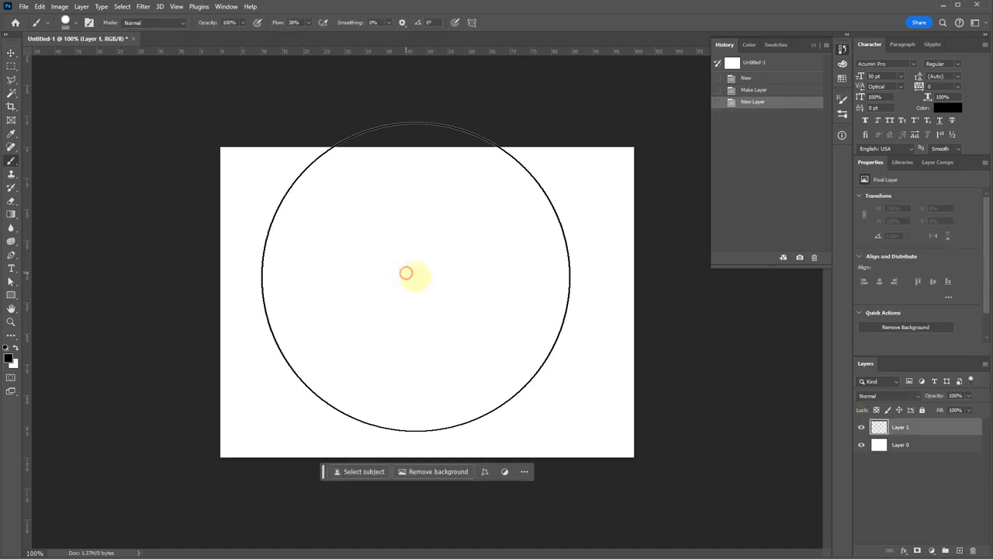
{"action": "left_click", "coordinate": [406, 272]}
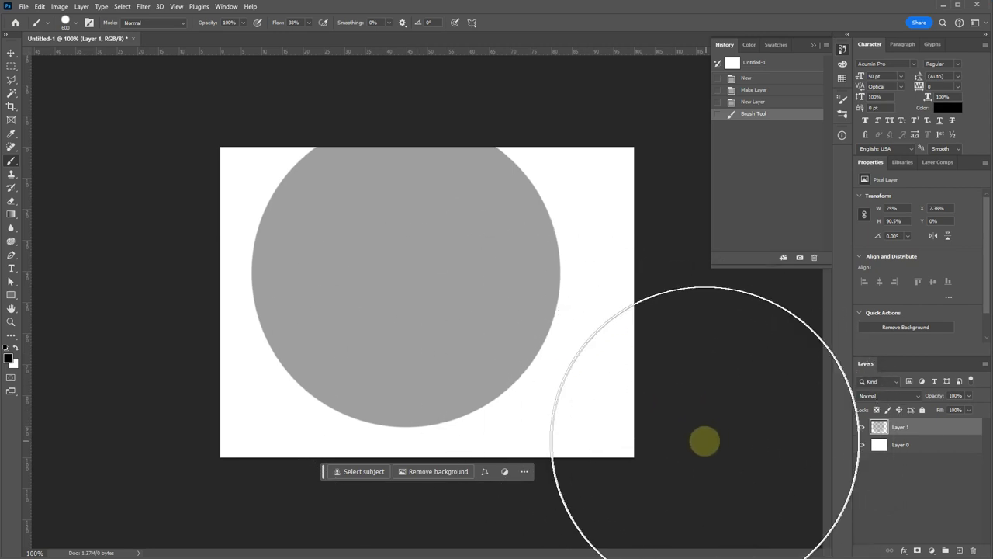
With the Move tool, turn off Auto-Select and Show Transform Controls, then dismiss the no-layer error
{"action": "key", "text": "v"}
{"action": "left_click", "coordinate": [691, 394]}
{"action": "left_click", "coordinate": [877, 444]}
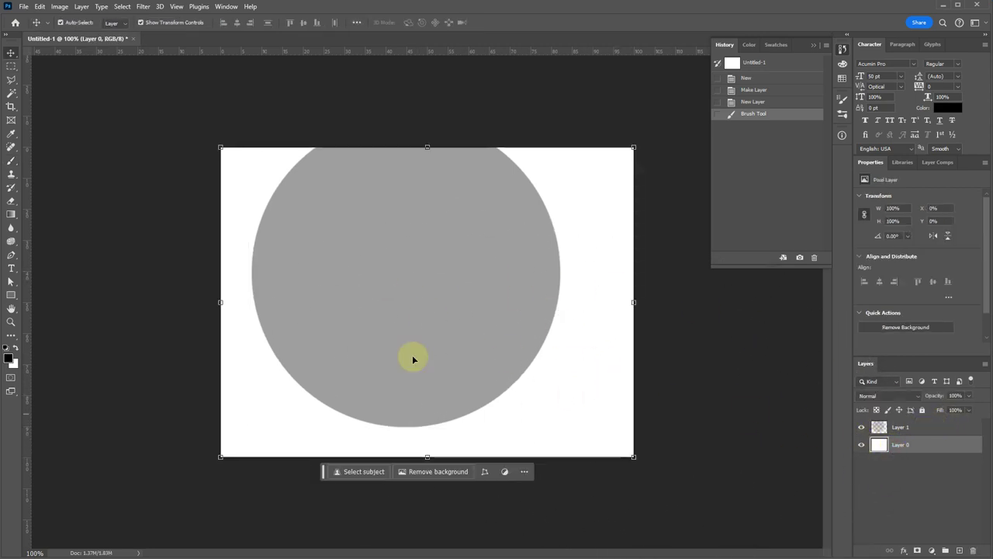
{"action": "left_click", "coordinate": [379, 335]}
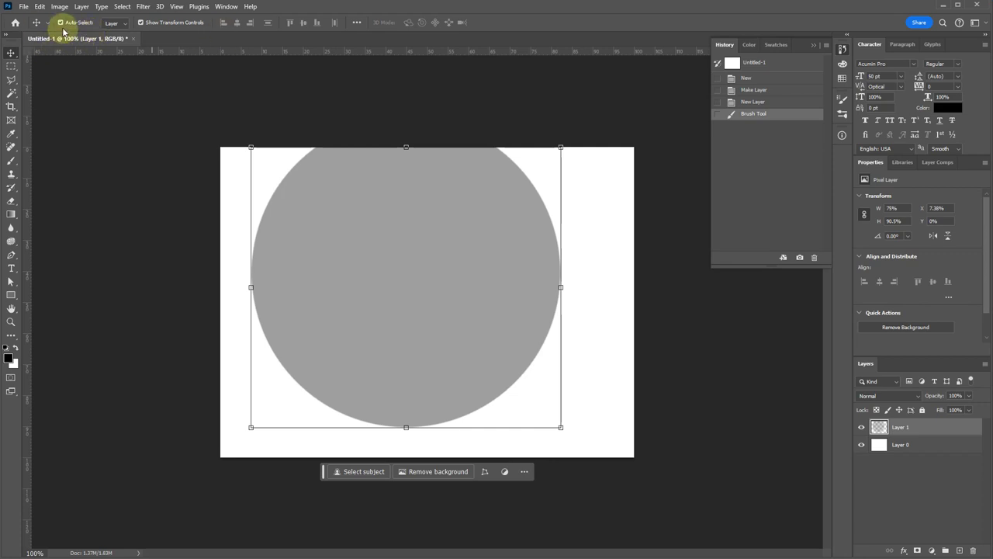
{"action": "left_click", "coordinate": [156, 445]}
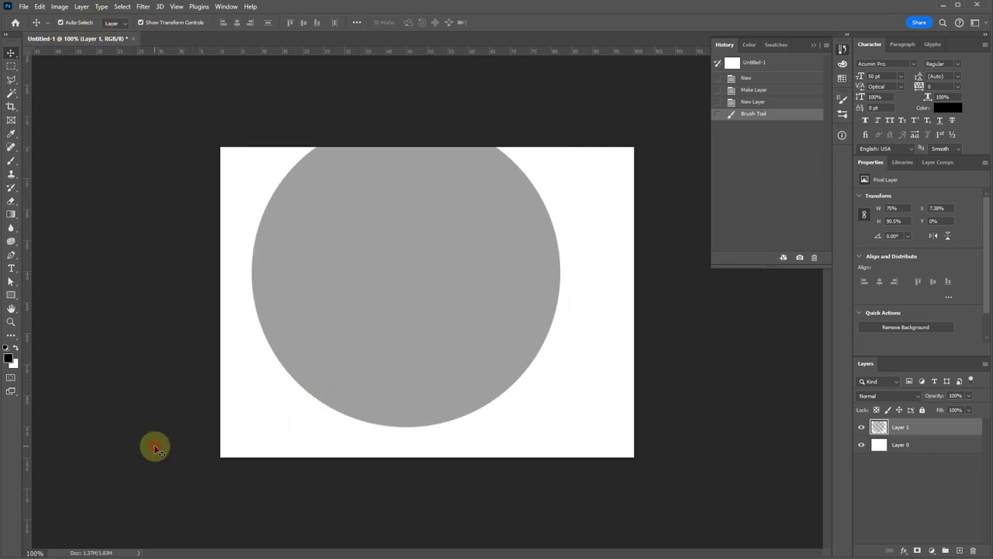
{"action": "left_click", "coordinate": [55, 25]}
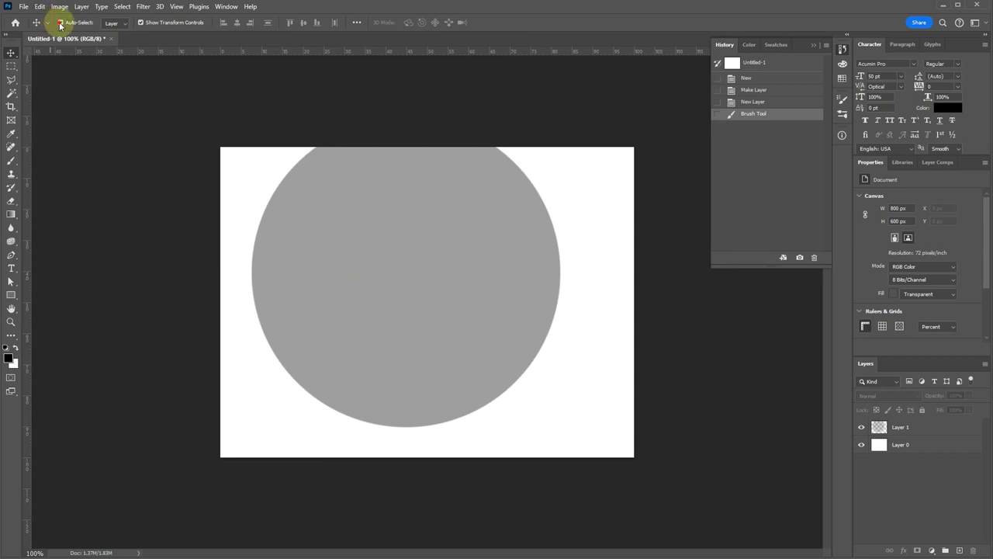
{"action": "left_click", "coordinate": [151, 23]}
{"action": "left_click", "coordinate": [451, 247]}
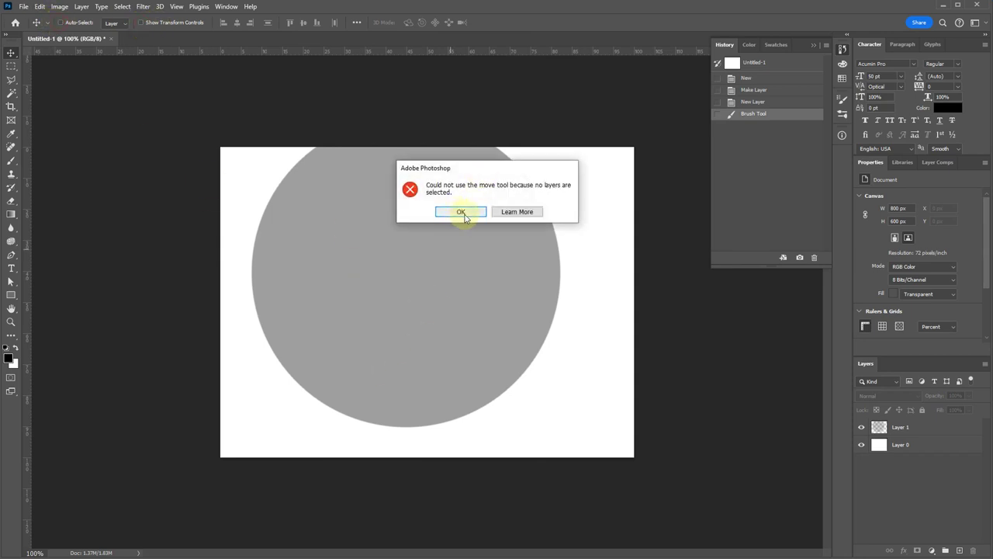
{"action": "left_click", "coordinate": [461, 212]}
Test-move Layer 0 and the circle with Auto-Select back on, undoing both moves
{"action": "left_click", "coordinate": [926, 446]}
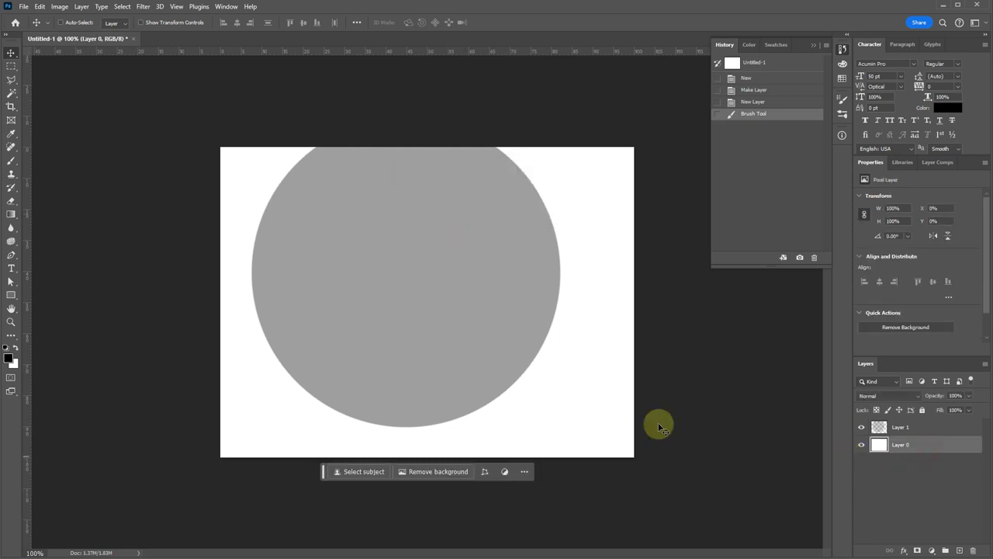
{"action": "left_click", "coordinate": [437, 278]}
{"action": "left_click_drag", "start_coordinate": [435, 275], "coordinate": [364, 449]}
{"action": "key", "text": "ctrl+z"}
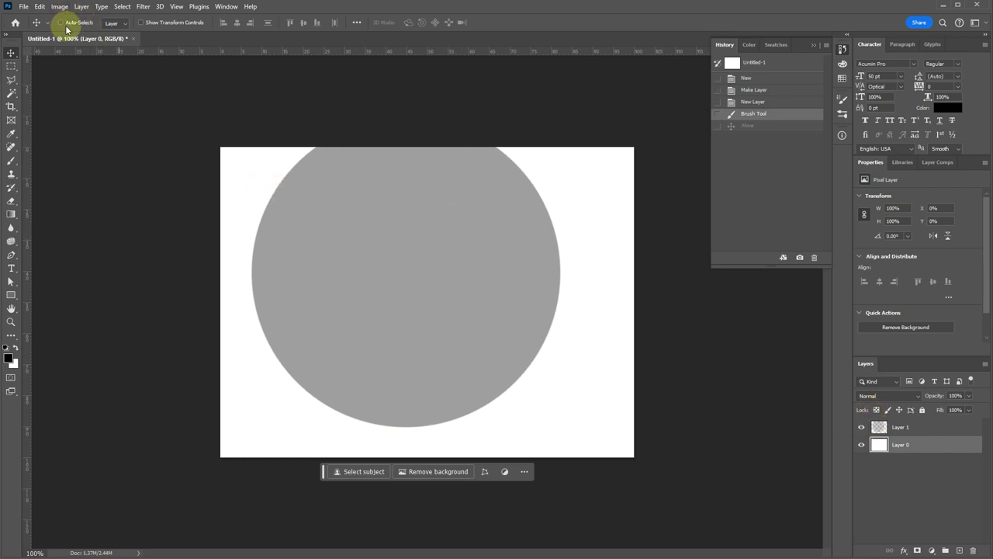
{"action": "left_click", "coordinate": [62, 23]}
{"action": "left_click", "coordinate": [142, 23]}
{"action": "left_click_drag", "start_coordinate": [417, 291], "coordinate": [399, 310]}
{"action": "left_click_drag", "start_coordinate": [426, 411], "coordinate": [426, 411]}
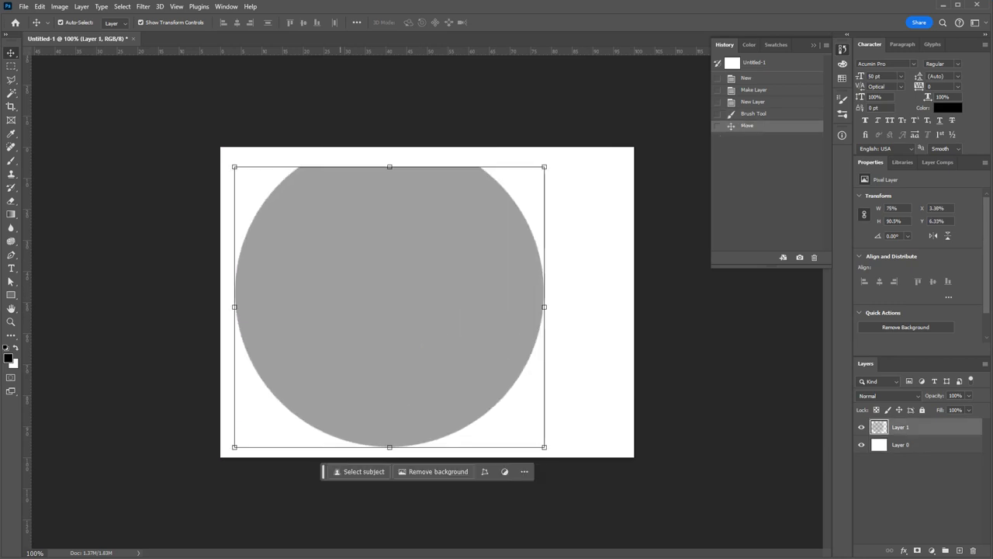
{"action": "key", "text": "ctrl+z"}
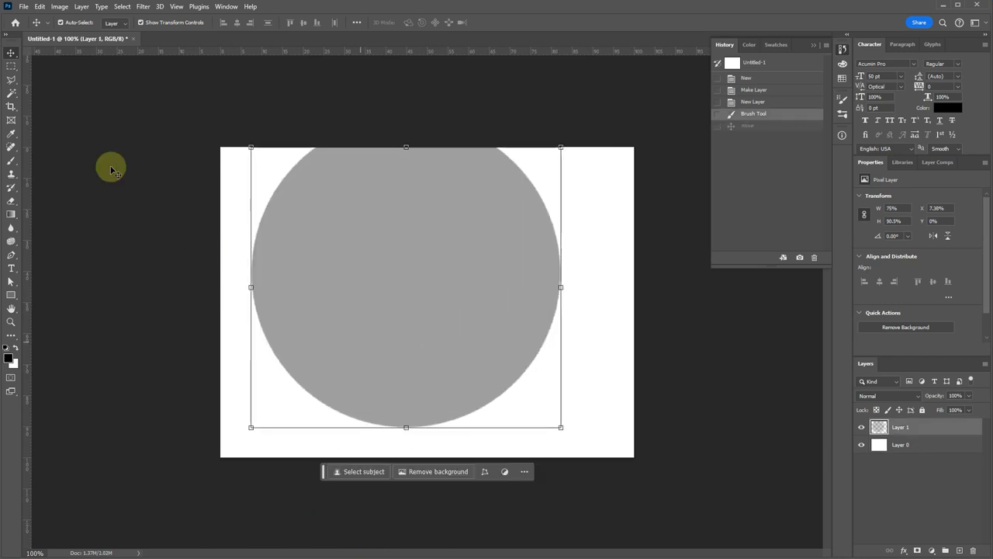
{"action": "left_click", "coordinate": [203, 168]}
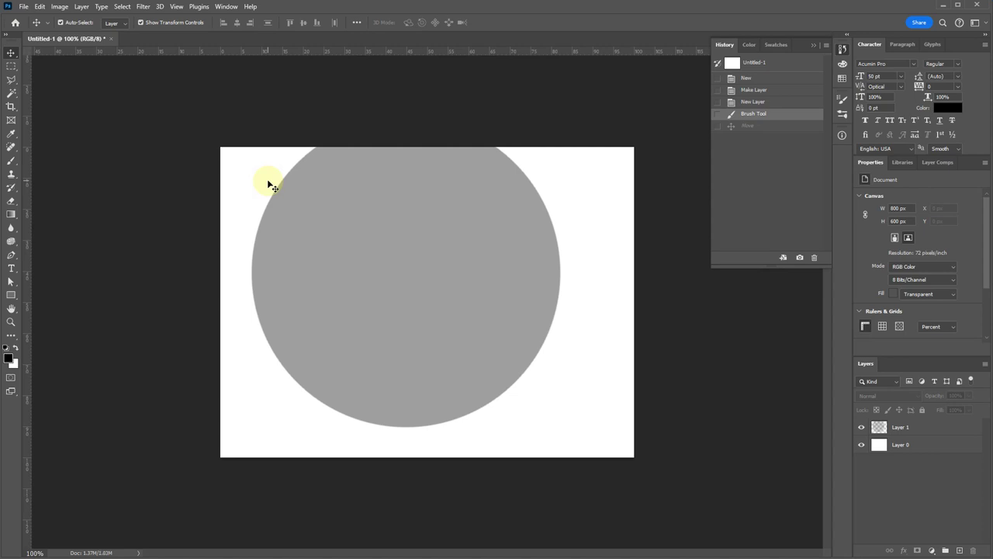
Draw a rectangular marquee across the circle on Layer 1, then clear it
{"action": "left_click", "coordinate": [9, 56]}
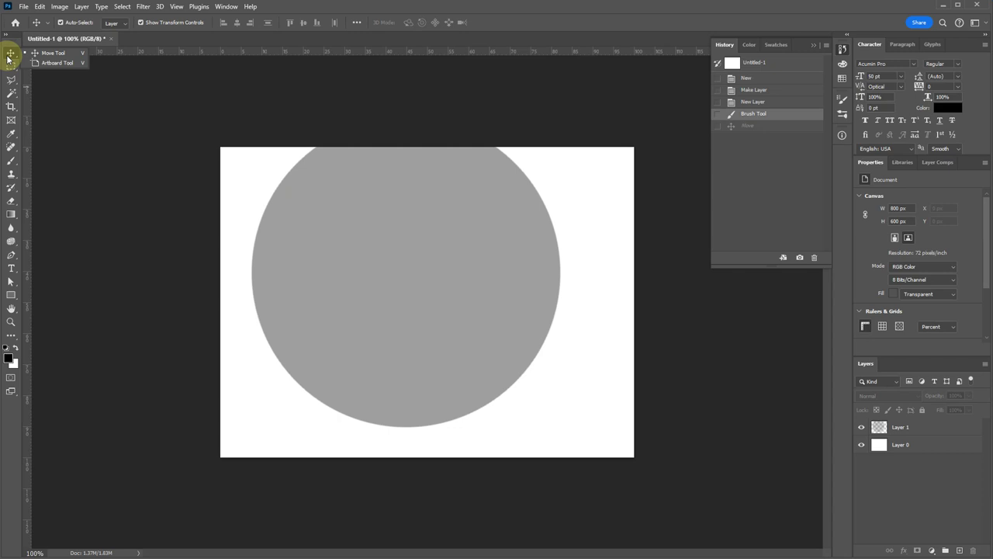
{"action": "left_click", "coordinate": [9, 59]}
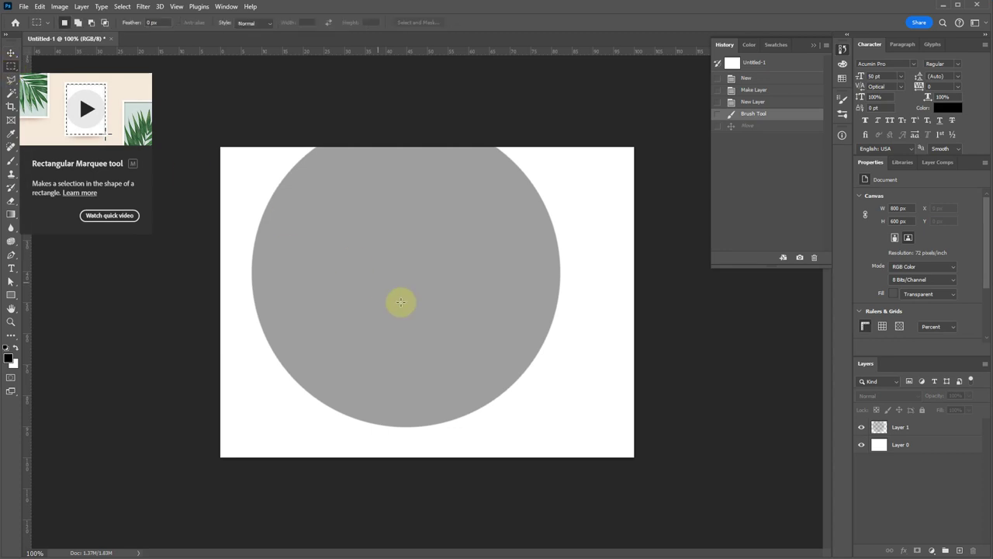
{"action": "left_click", "coordinate": [11, 69]}
{"action": "left_click_drag", "start_coordinate": [295, 192], "coordinate": [515, 358]}
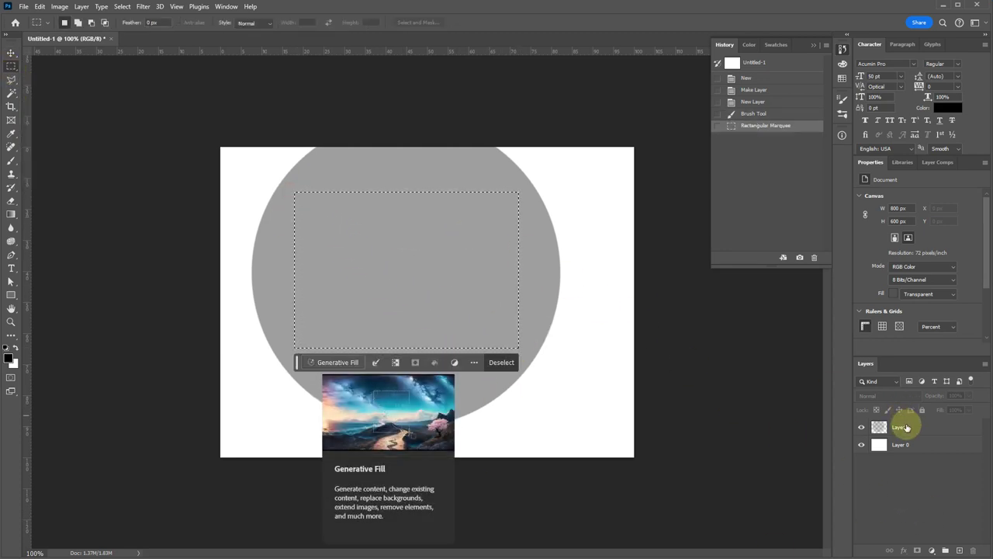
{"action": "left_click", "coordinate": [909, 428]}
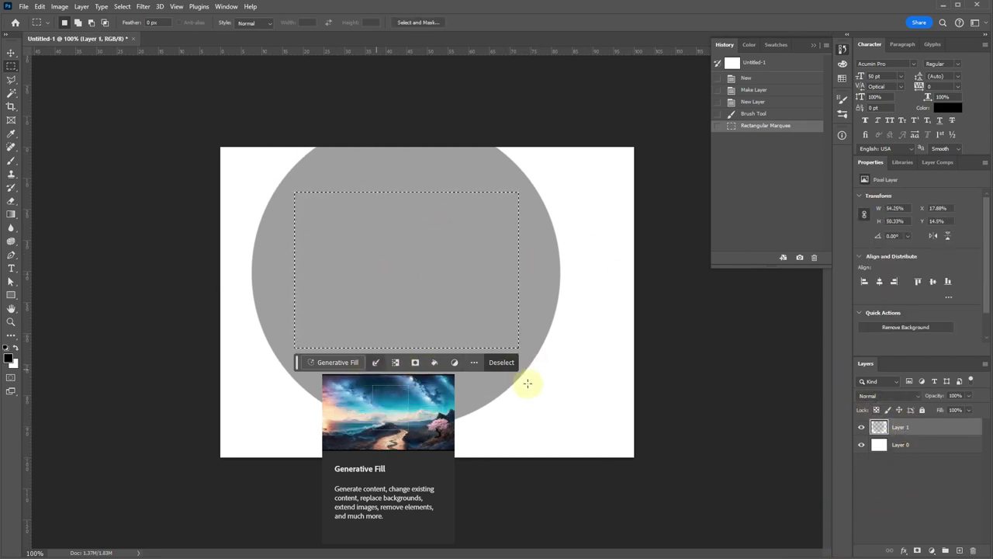
{"action": "left_click", "coordinate": [501, 363]}
Select a smaller rectangle inside the circle and shift it down and right
{"action": "left_click_drag", "start_coordinate": [339, 175], "coordinate": [496, 315]}
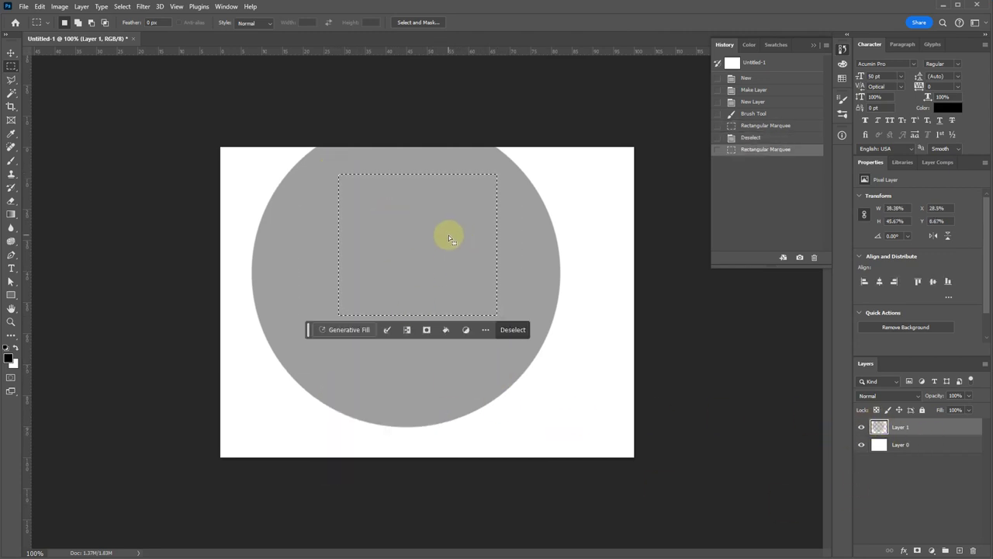
{"action": "key", "text": "v"}
{"action": "left_click_drag", "start_coordinate": [437, 267], "coordinate": [482, 339]}
{"action": "left_click", "coordinate": [306, 414]}
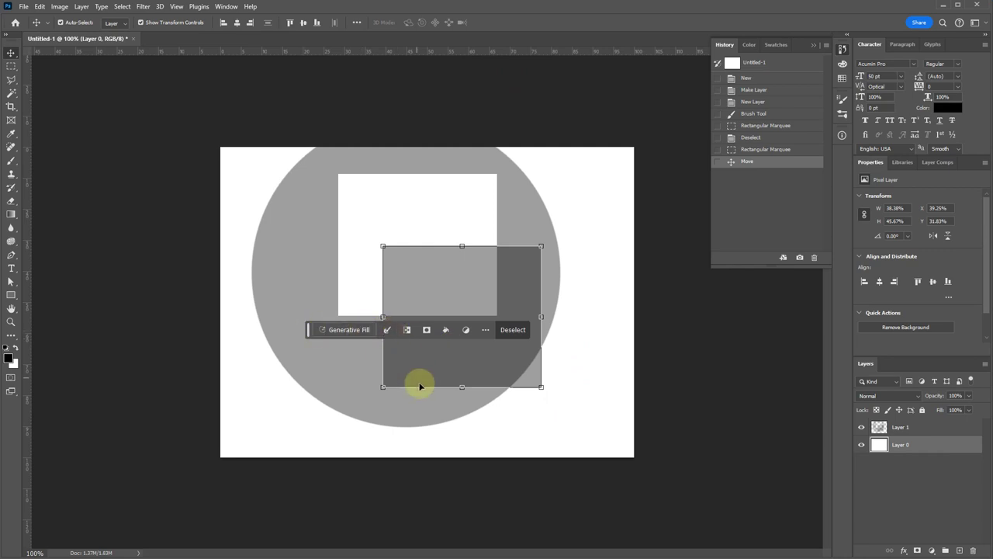
{"action": "left_click", "coordinate": [446, 415]}
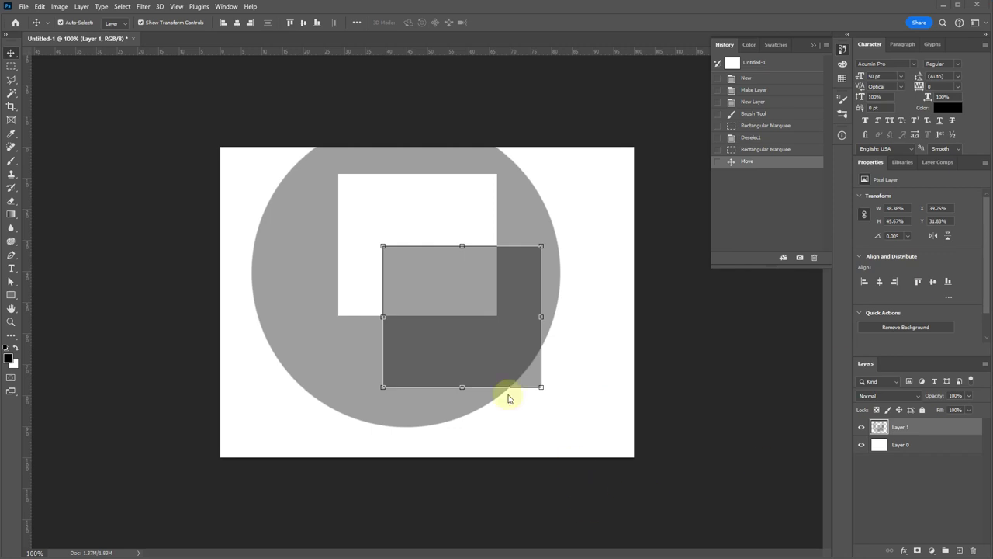
{"action": "left_click", "coordinate": [455, 288]}
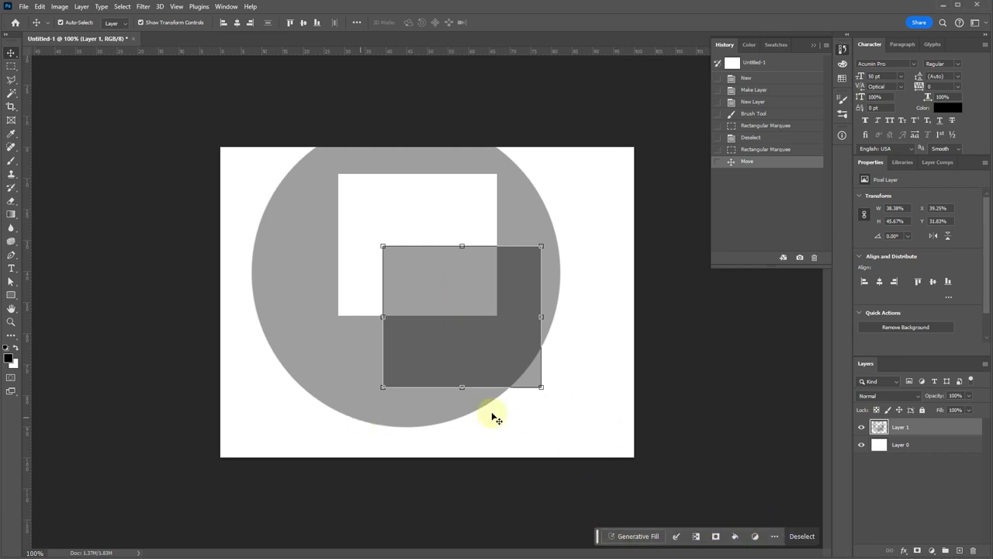
Deselect and undo an accidental move of Layer 1's content
{"action": "left_click", "coordinate": [406, 224]}
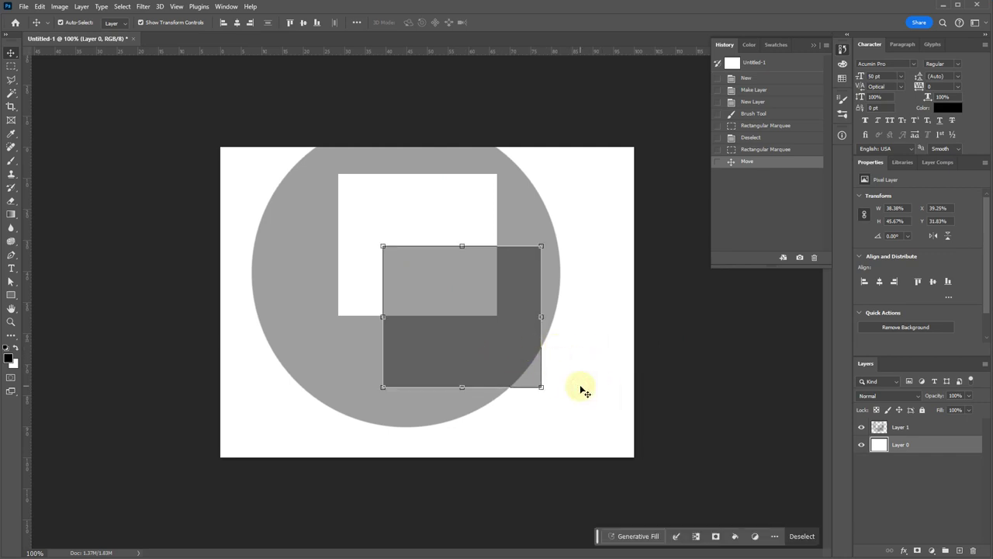
{"action": "key", "text": "ctrl+d"}
{"action": "left_click_drag", "start_coordinate": [455, 343], "coordinate": [602, 321]}
{"action": "key", "text": "ctrl+z"}
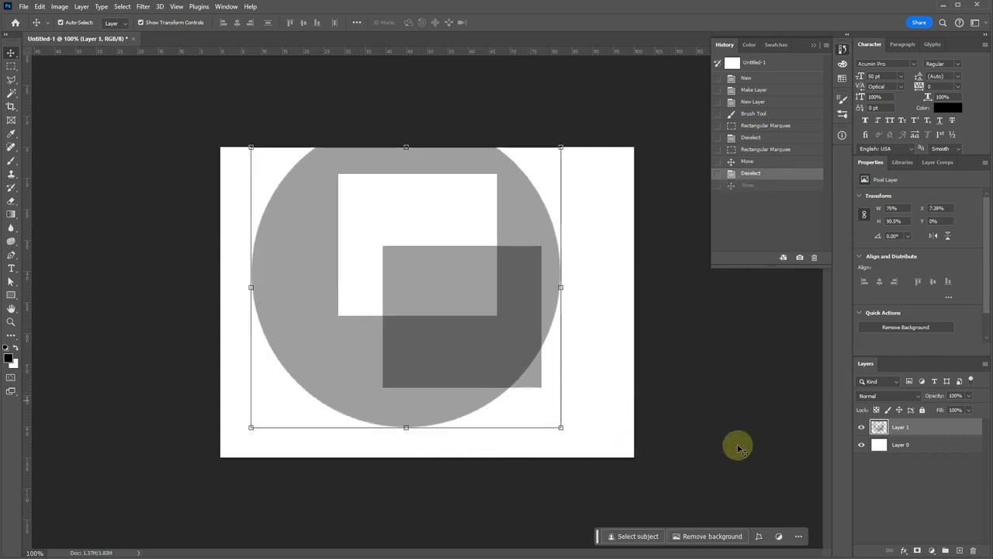
Set the Rectangular Marquee style to Fixed Ratio 4:3
{"action": "left_click", "coordinate": [8, 70]}
{"action": "left_click_drag", "start_coordinate": [9, 70], "coordinate": [53, 84]}
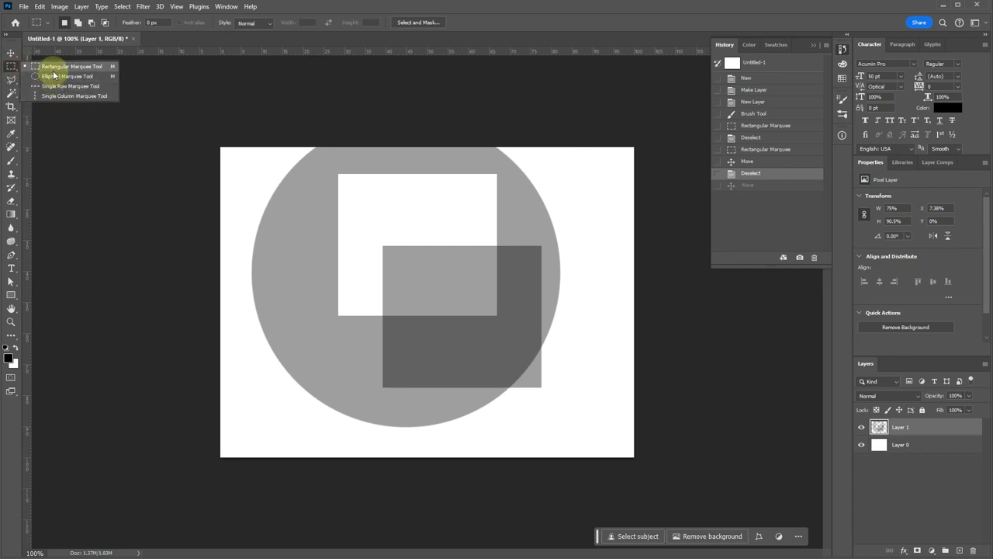
{"action": "left_click", "coordinate": [55, 74]}
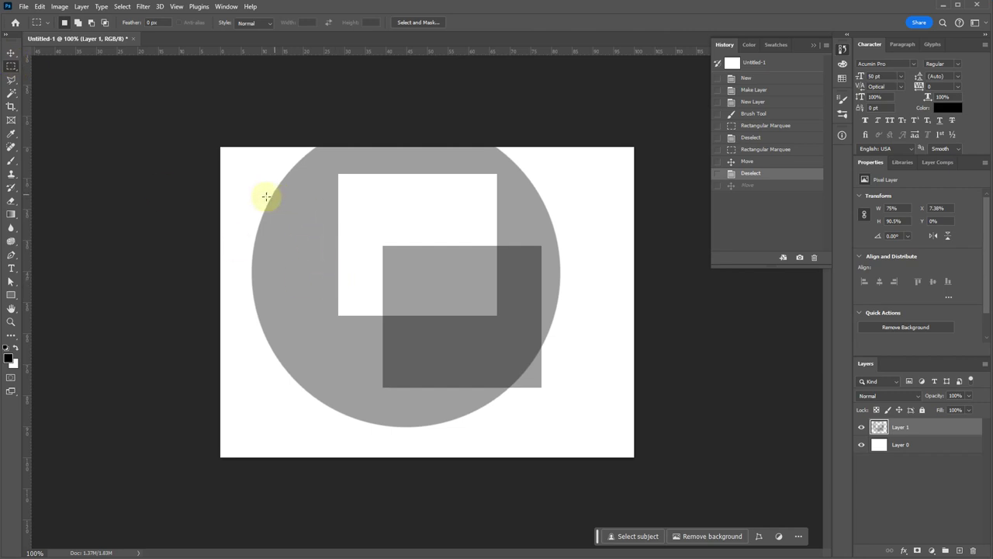
{"action": "left_click", "coordinate": [270, 24]}
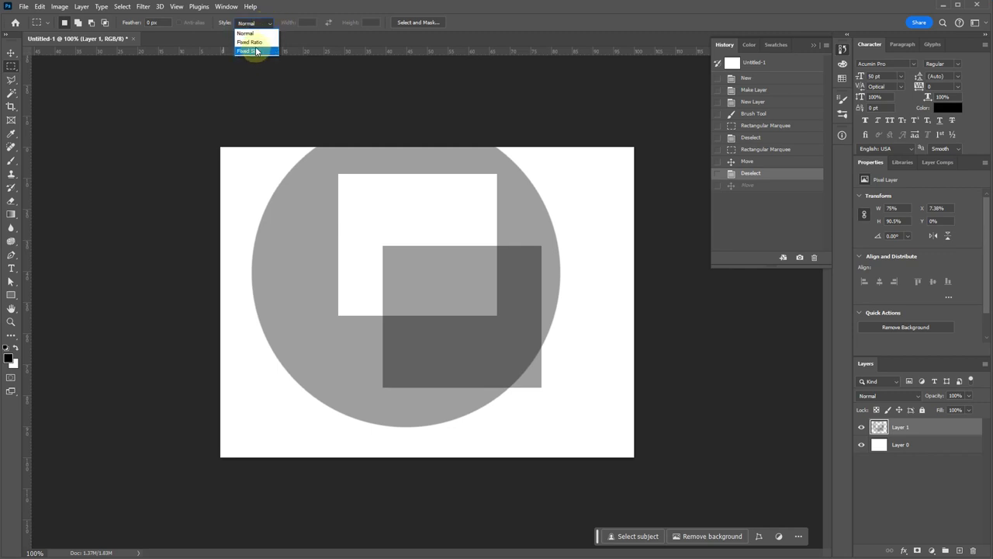
{"action": "left_click", "coordinate": [255, 44]}
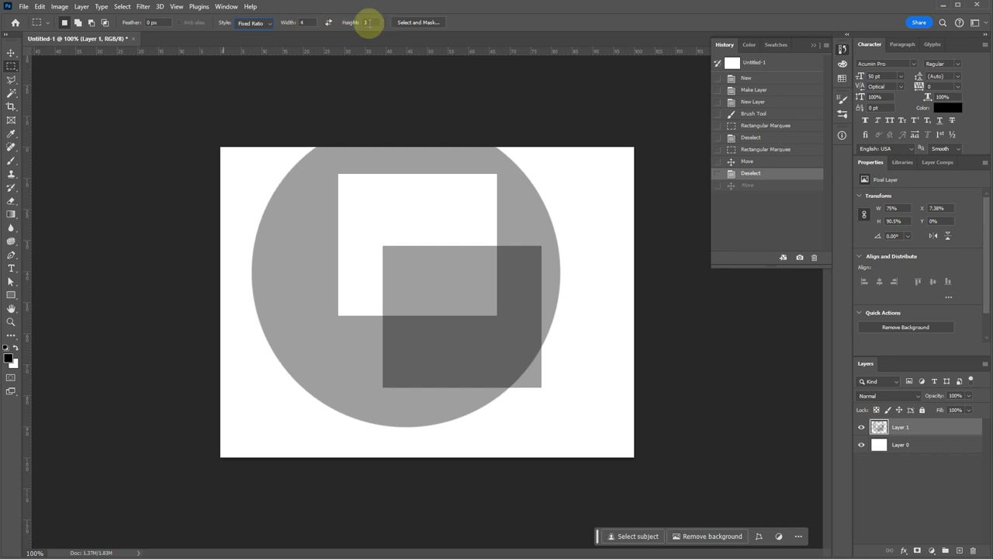
Draw a 4:3 selection on the circle and shift its block up and right
{"action": "left_click_drag", "start_coordinate": [291, 191], "coordinate": [574, 303]}
{"action": "left_click_drag", "start_coordinate": [321, 316], "coordinate": [296, 322]}
{"action": "key", "text": "v"}
{"action": "left_click_drag", "start_coordinate": [359, 350], "coordinate": [464, 302]}
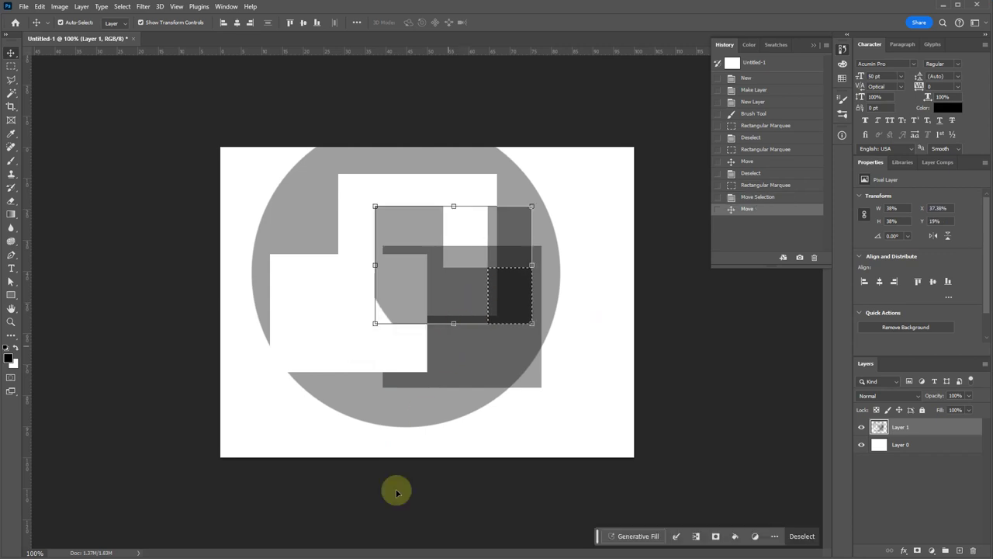
{"action": "left_click", "coordinate": [506, 424]}
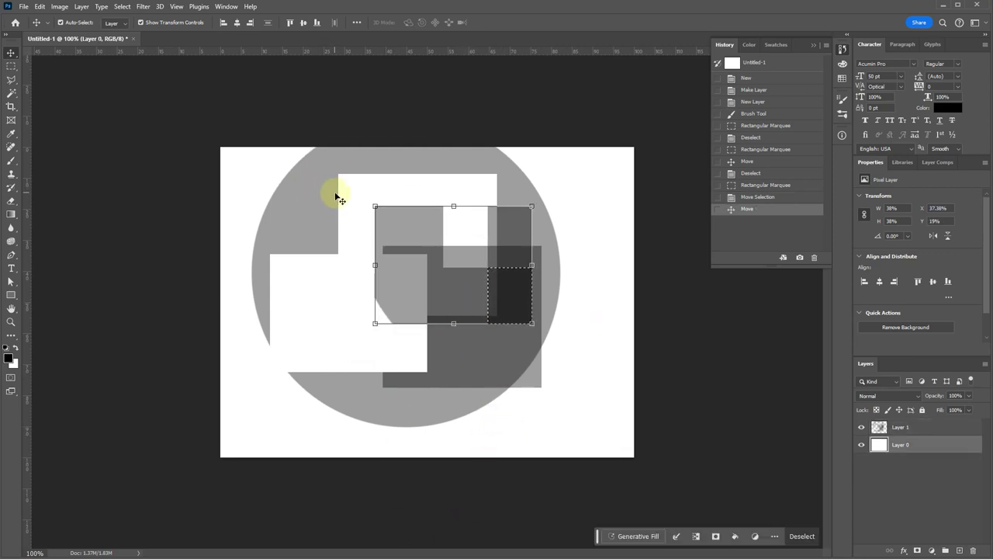
Reselect a 4:3 area over the central grey blocks
{"action": "key", "text": "m"}
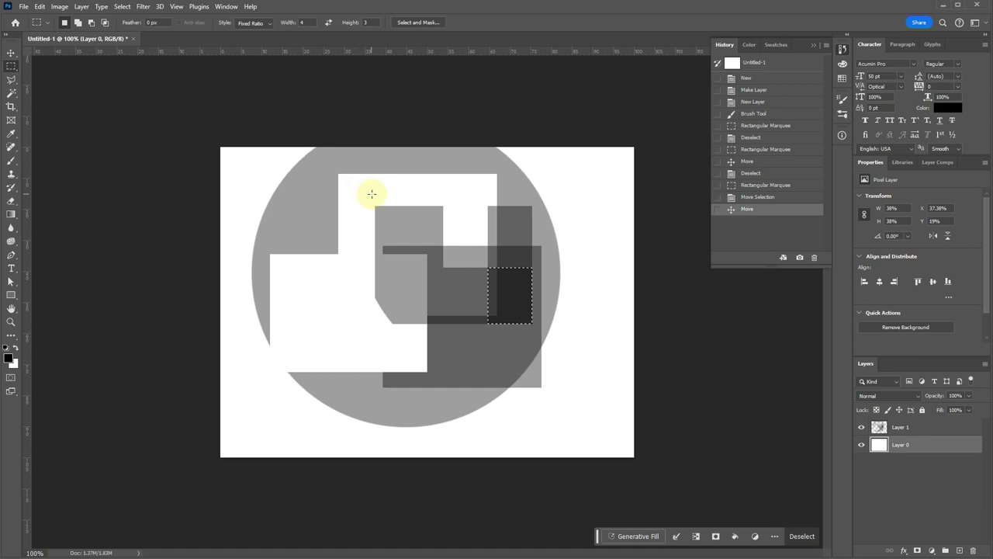
{"action": "left_click", "coordinate": [636, 207]}
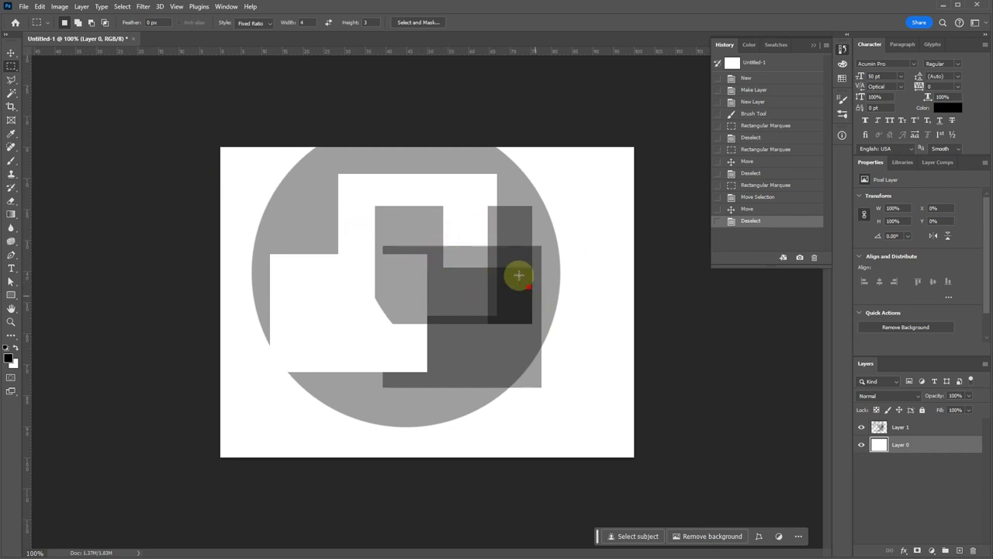
{"action": "left_click_drag", "start_coordinate": [535, 294], "coordinate": [470, 247]}
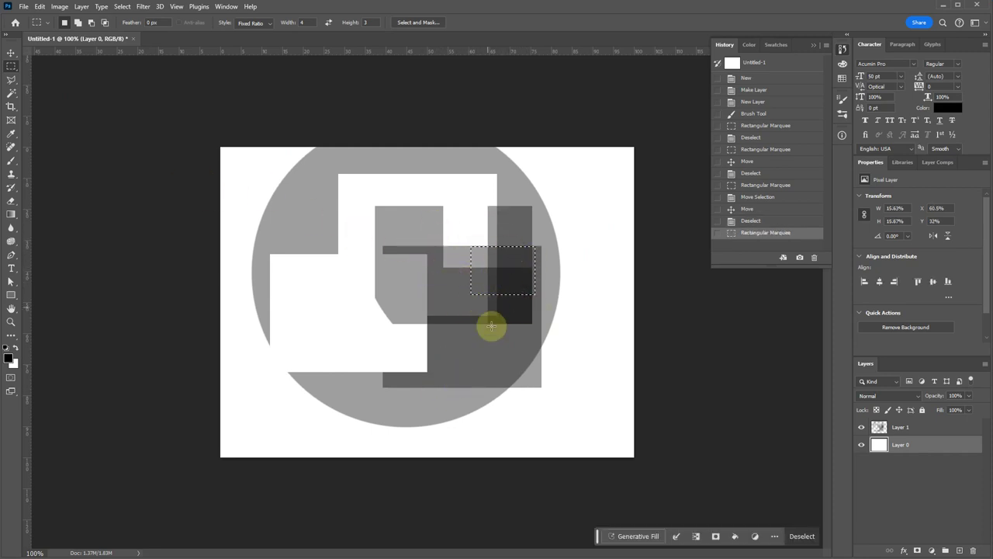
{"action": "left_click", "coordinate": [471, 344]}
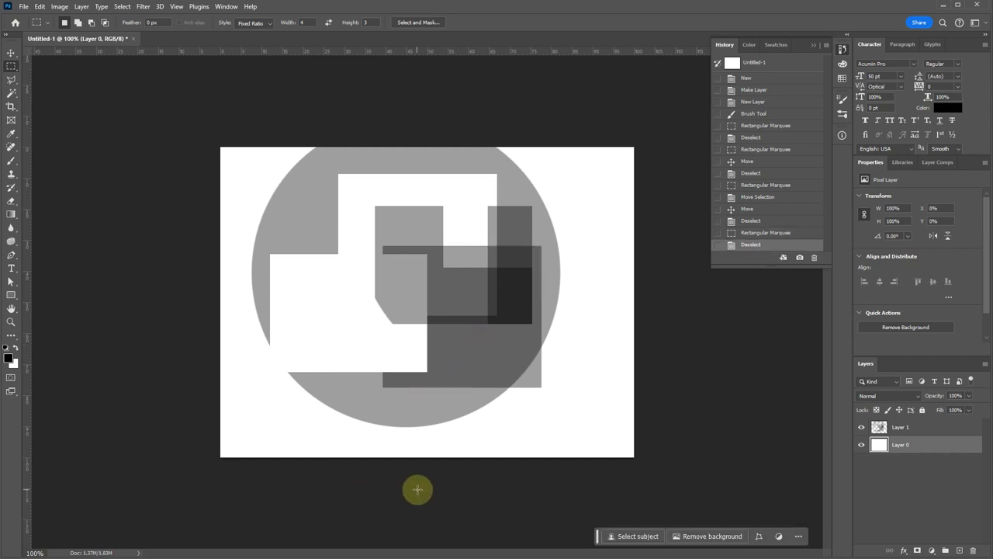
{"action": "left_click_drag", "start_coordinate": [504, 324], "coordinate": [386, 235]}
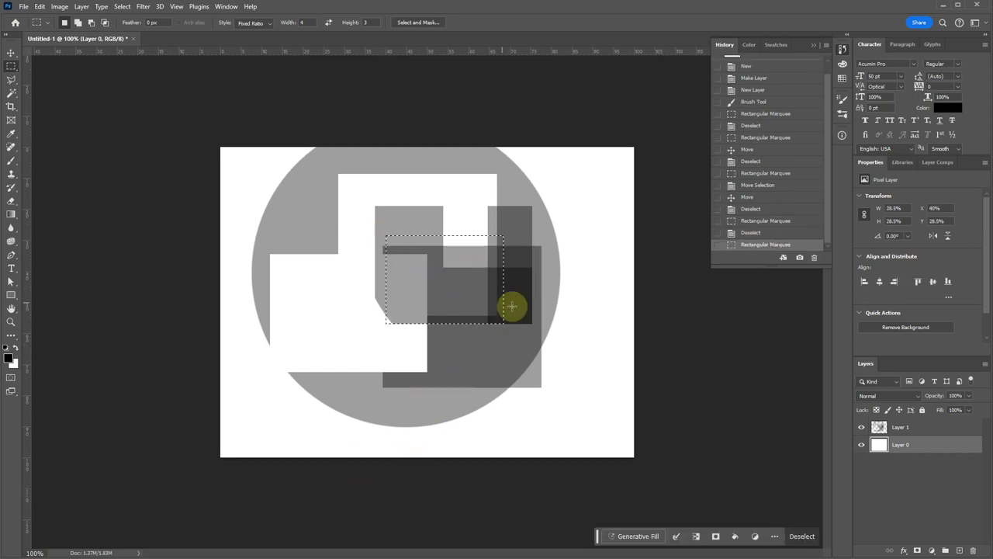
Erase inside the rectangle, then invert the selection and erase streaks around it
{"action": "key", "text": "e"}
{"action": "mouse_move", "coordinate": [438, 263]}
{"action": "left_mouse_down"}
{"action": "mouse_move", "coordinate": [655, 302]}
{"action": "mouse_move", "coordinate": [499, 266]}
{"action": "mouse_move", "coordinate": [466, 303]}
{"action": "mouse_move", "coordinate": [392, 306]}
{"action": "left_mouse_up"}
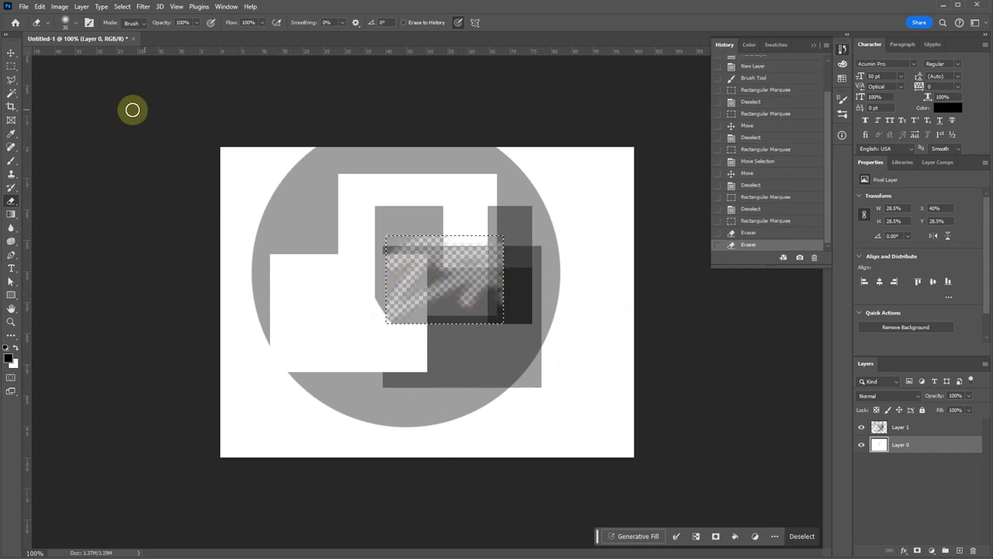
{"action": "left_click", "coordinate": [122, 6]}
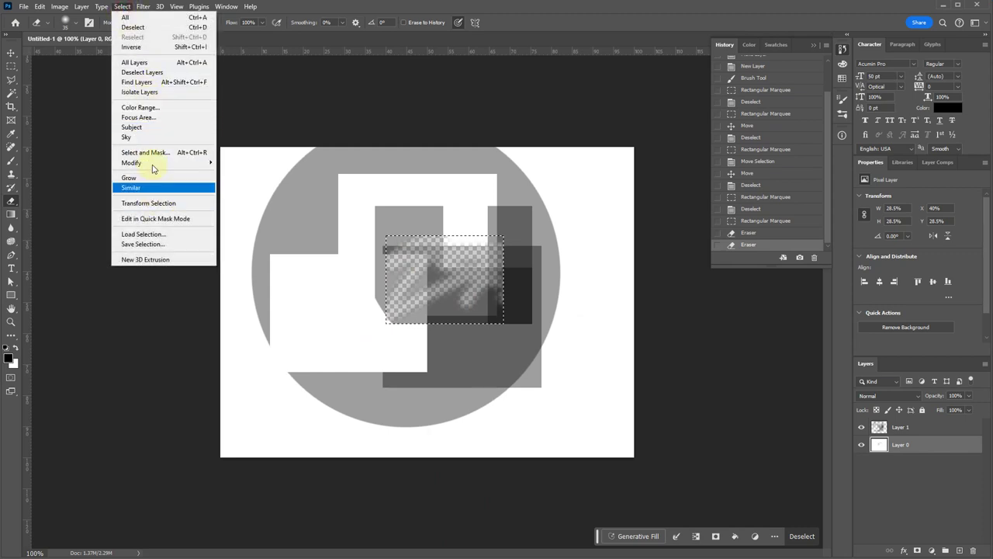
{"action": "left_click", "coordinate": [146, 48]}
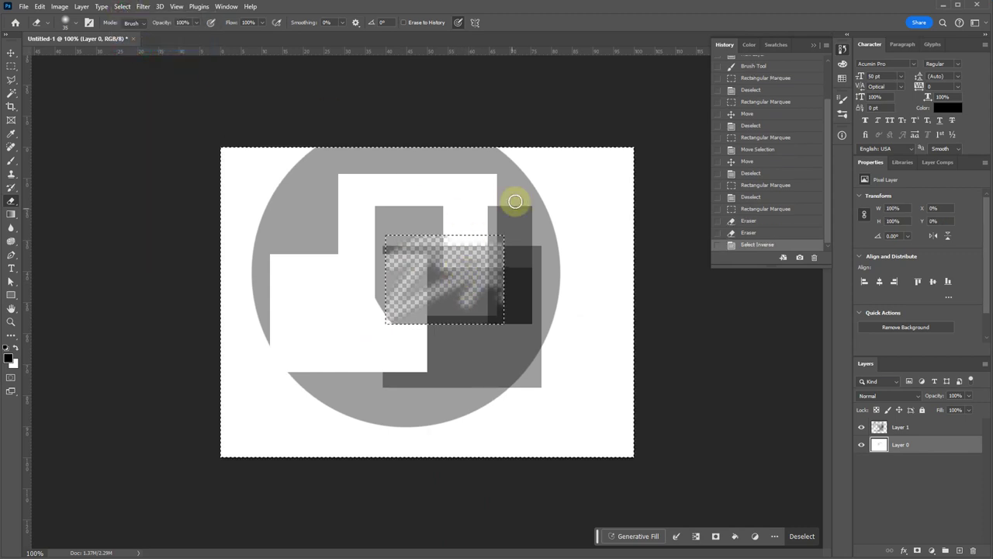
{"action": "left_click_drag", "start_coordinate": [549, 203], "coordinate": [503, 248]}
{"action": "mouse_move", "coordinate": [555, 268]}
{"action": "left_mouse_down"}
{"action": "mouse_move", "coordinate": [517, 323]}
{"action": "mouse_move", "coordinate": [511, 363]}
{"action": "mouse_move", "coordinate": [408, 378]}
{"action": "mouse_move", "coordinate": [369, 341]}
{"action": "mouse_move", "coordinate": [443, 293]}
{"action": "mouse_move", "coordinate": [391, 276]}
{"action": "left_mouse_up"}
{"action": "mouse_move", "coordinate": [444, 221]}
{"action": "left_mouse_down"}
{"action": "mouse_move", "coordinate": [364, 249]}
{"action": "mouse_move", "coordinate": [443, 213]}
{"action": "mouse_move", "coordinate": [419, 218]}
{"action": "mouse_move", "coordinate": [455, 260]}
{"action": "left_mouse_up"}
Paint black over most of the canvas with the large brush and deselect
{"action": "key", "text": "b"}
{"action": "mouse_move", "coordinate": [431, 329]}
{"action": "left_mouse_down"}
{"action": "mouse_move", "coordinate": [478, 261]}
{"action": "mouse_move", "coordinate": [453, 280]}
{"action": "mouse_move", "coordinate": [333, 477]}
{"action": "left_mouse_up"}
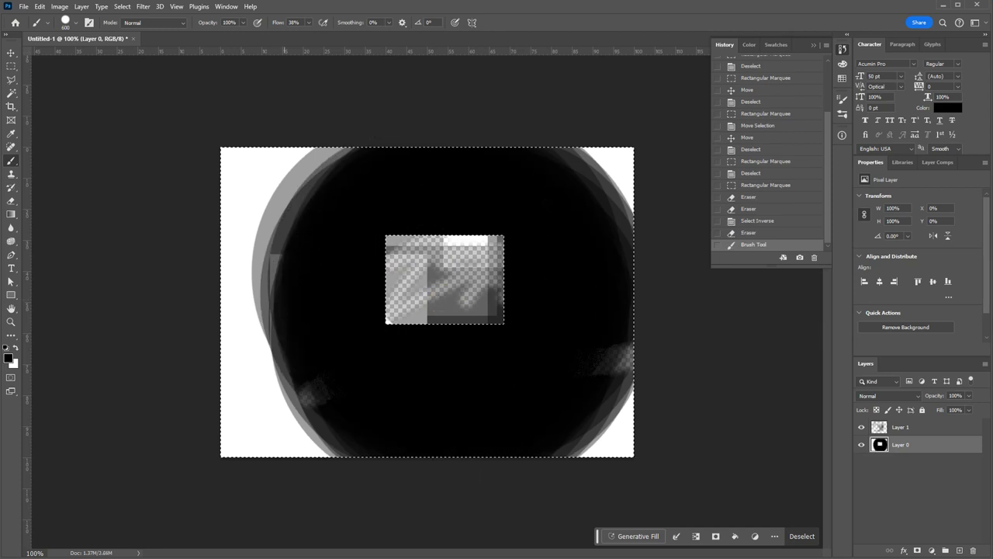
{"action": "key", "text": "m"}
{"action": "key", "text": "ctrl+d"}
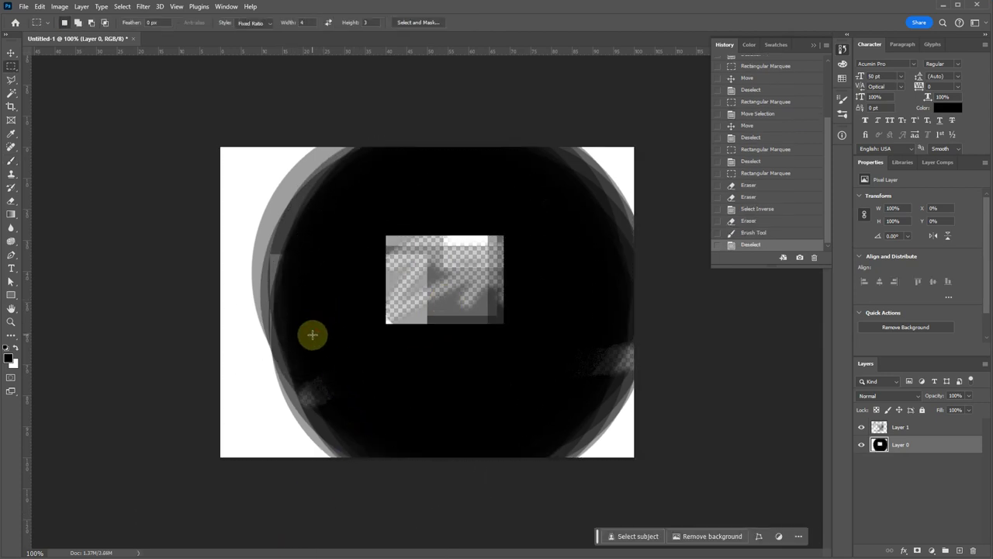
Draw a five-corner Polygonal Lasso selection, then clear it
{"action": "left_click", "coordinate": [11, 82]}
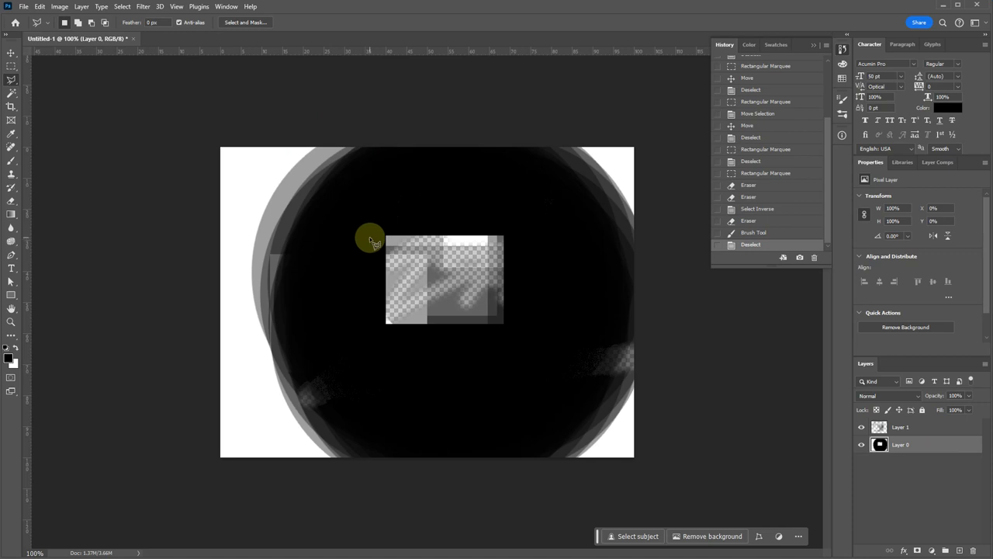
{"action": "left_click", "coordinate": [377, 156]}
{"action": "left_click", "coordinate": [280, 287]}
{"action": "left_click", "coordinate": [382, 417]}
{"action": "left_click", "coordinate": [572, 334]}
{"action": "left_click", "coordinate": [506, 180]}
{"action": "left_click", "coordinate": [377, 159]}
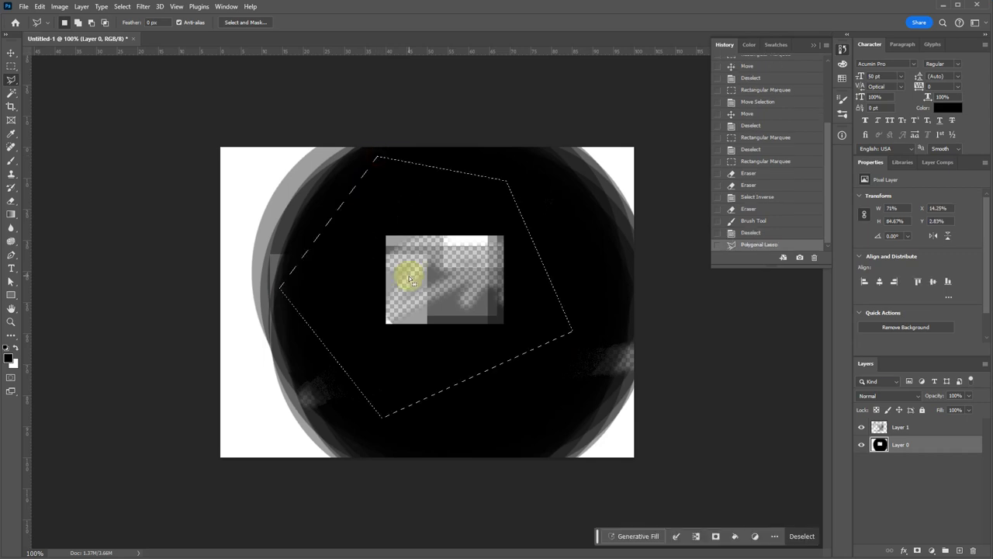
{"action": "key", "text": "ctrl+d"}
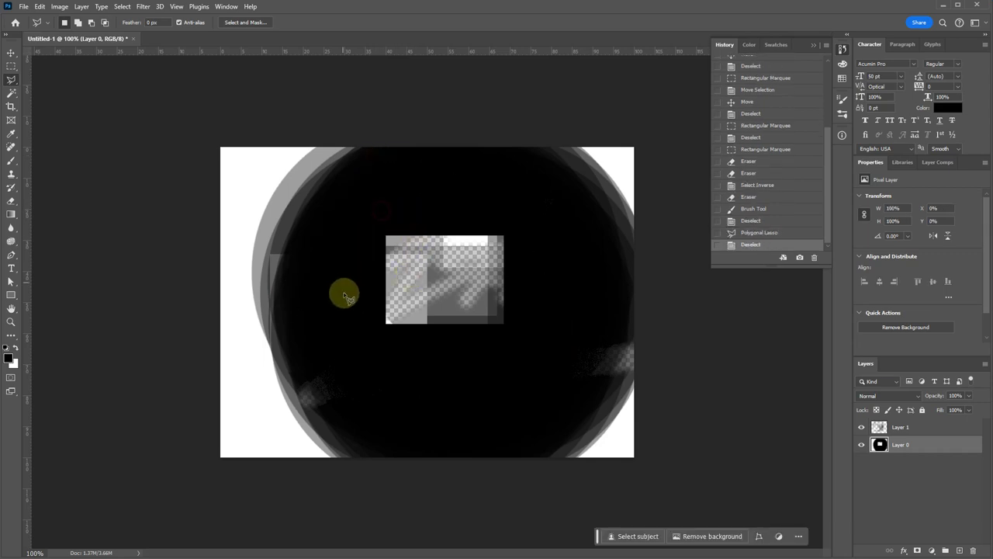
Lasso a smaller four-corner polygon in the middle of the shape
{"action": "left_click", "coordinate": [369, 217]}
{"action": "left_click", "coordinate": [349, 308]}
{"action": "left_click", "coordinate": [437, 345]}
{"action": "left_click", "coordinate": [459, 206]}
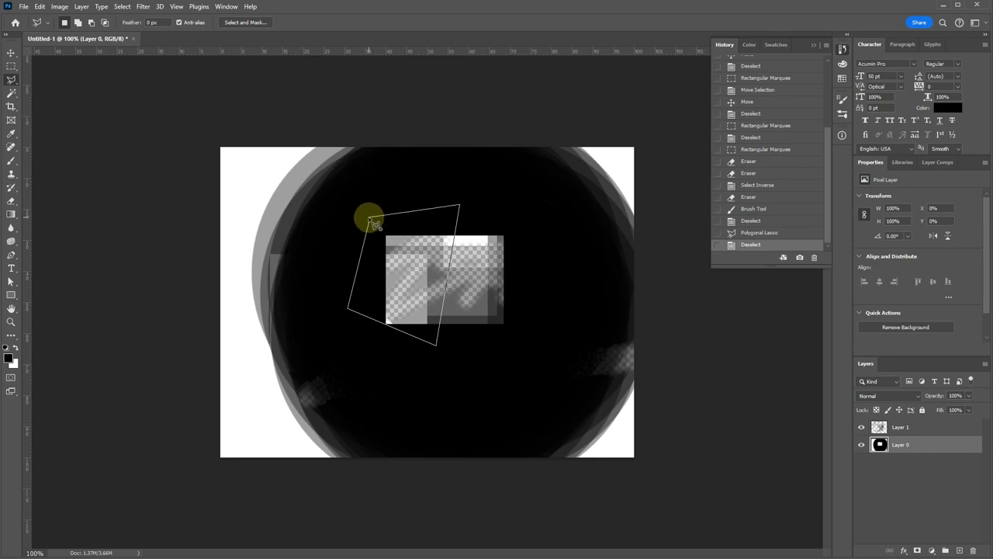
{"action": "left_click", "coordinate": [369, 220]}
Lasso a larger many-cornered chunk and move it down and to the left
{"action": "left_click", "coordinate": [490, 219]}
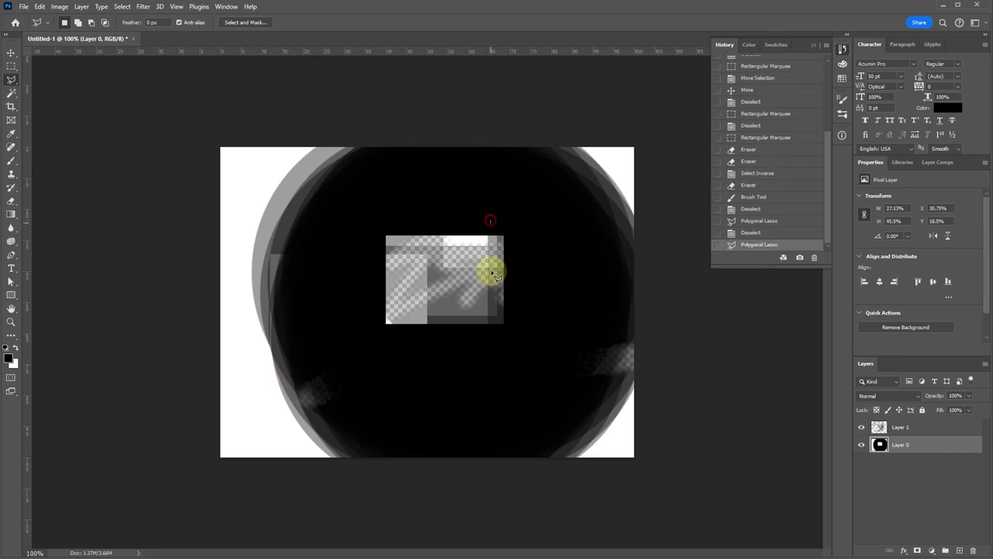
{"action": "left_click", "coordinate": [514, 346]}
{"action": "left_click", "coordinate": [618, 280]}
{"action": "left_click", "coordinate": [537, 206]}
{"action": "left_click", "coordinate": [473, 177]}
{"action": "left_click", "coordinate": [363, 187]}
{"action": "left_click", "coordinate": [286, 253]}
{"action": "left_click", "coordinate": [333, 351]}
{"action": "left_click", "coordinate": [486, 295]}
{"action": "left_click", "coordinate": [490, 223]}
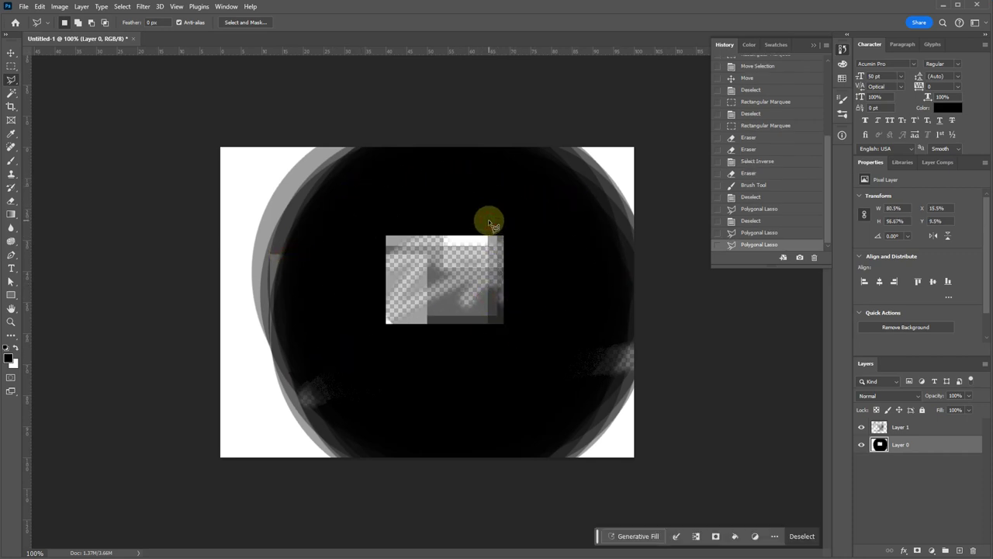
{"action": "key", "text": "v"}
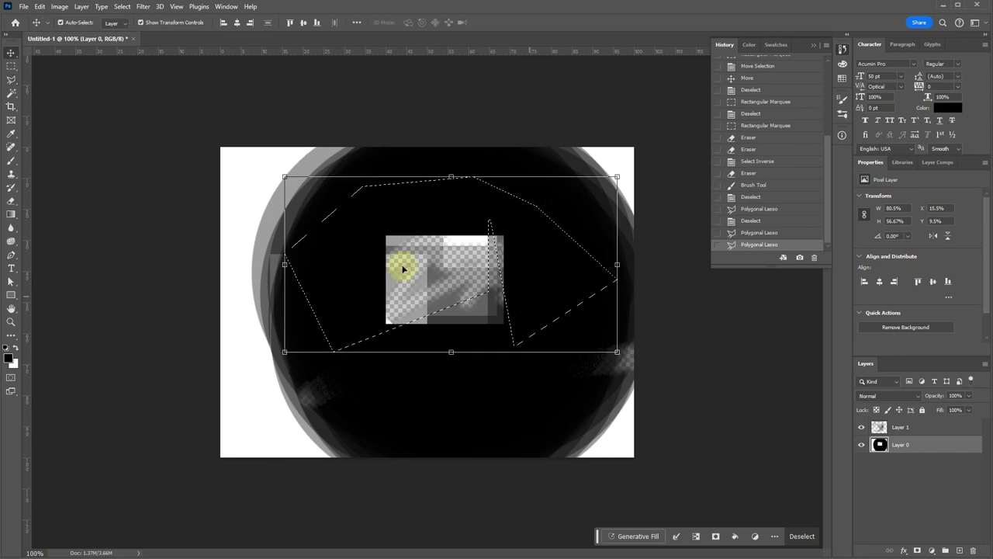
{"action": "mouse_move", "coordinate": [365, 267]}
{"action": "left_mouse_down"}
{"action": "mouse_move", "coordinate": [313, 393]}
{"action": "mouse_move", "coordinate": [318, 308]}
{"action": "mouse_move", "coordinate": [323, 319]}
{"action": "left_mouse_up"}
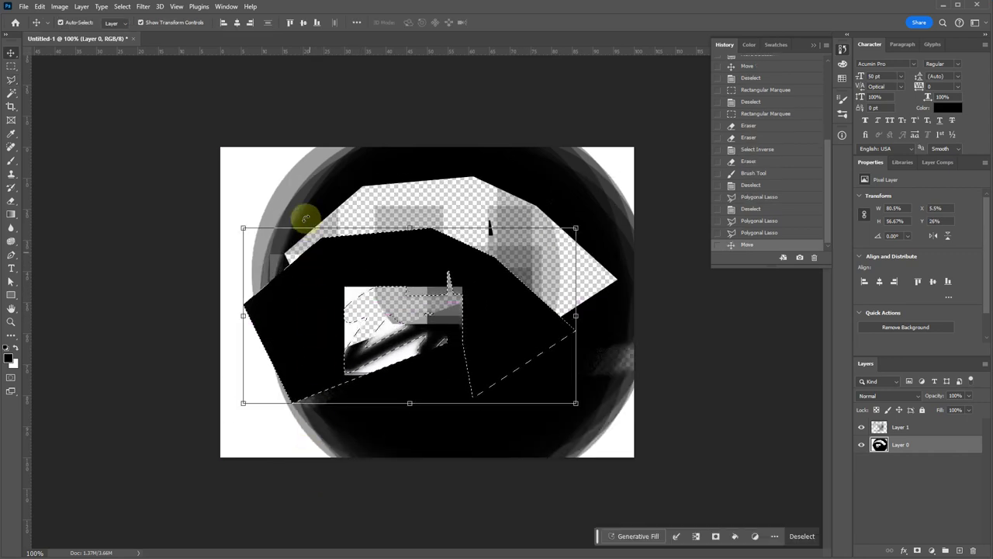
Deselect the moved chunk and browse the lasso and magic wand tool options
{"action": "key", "text": "m"}
{"action": "left_click", "coordinate": [266, 178]}
{"action": "left_click", "coordinate": [530, 251]}
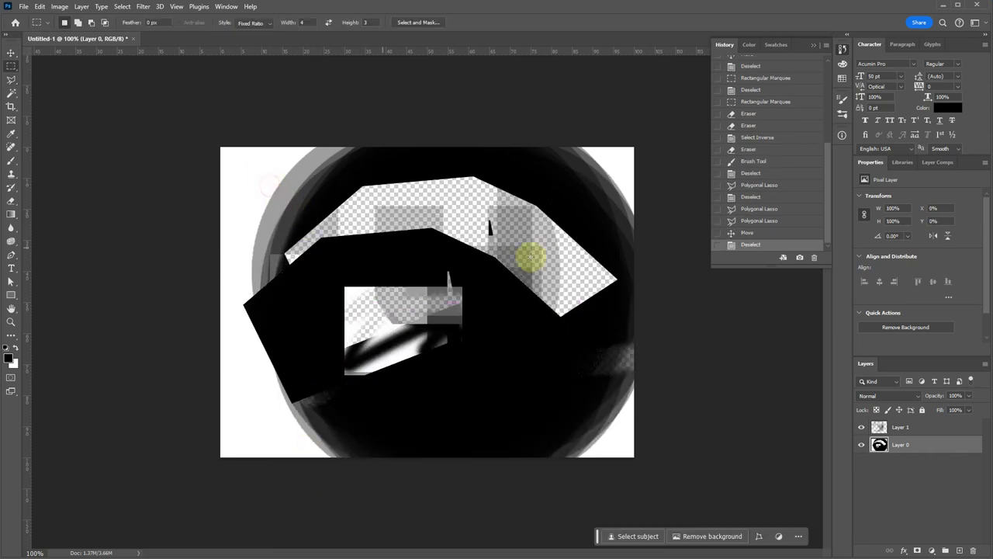
{"action": "left_click", "coordinate": [11, 82]}
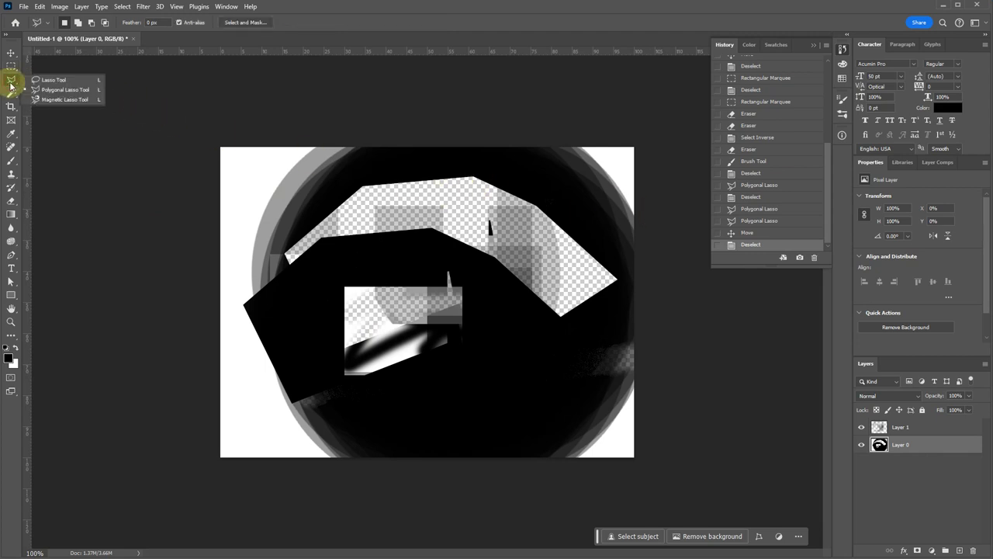
{"action": "left_click", "coordinate": [10, 84]}
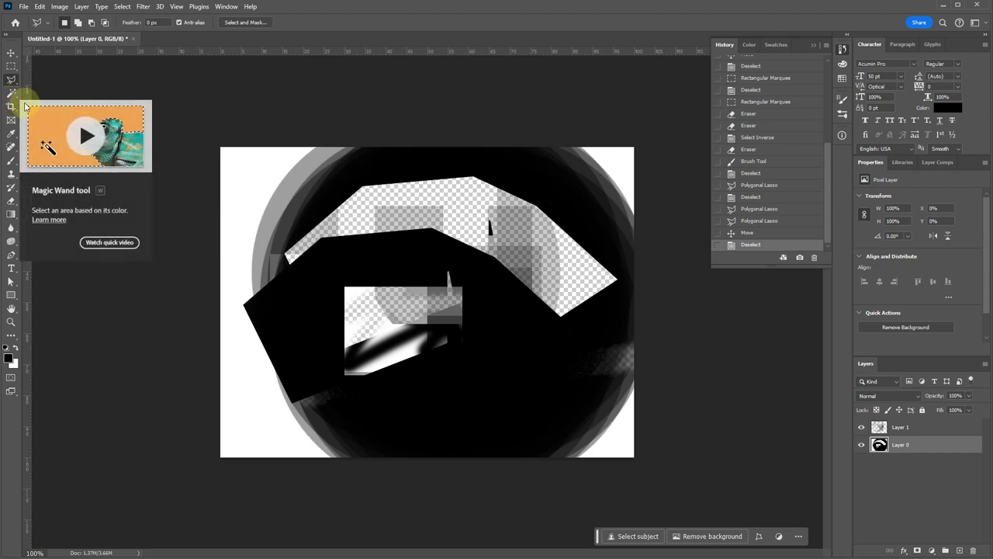
{"action": "left_click", "coordinate": [15, 96]}
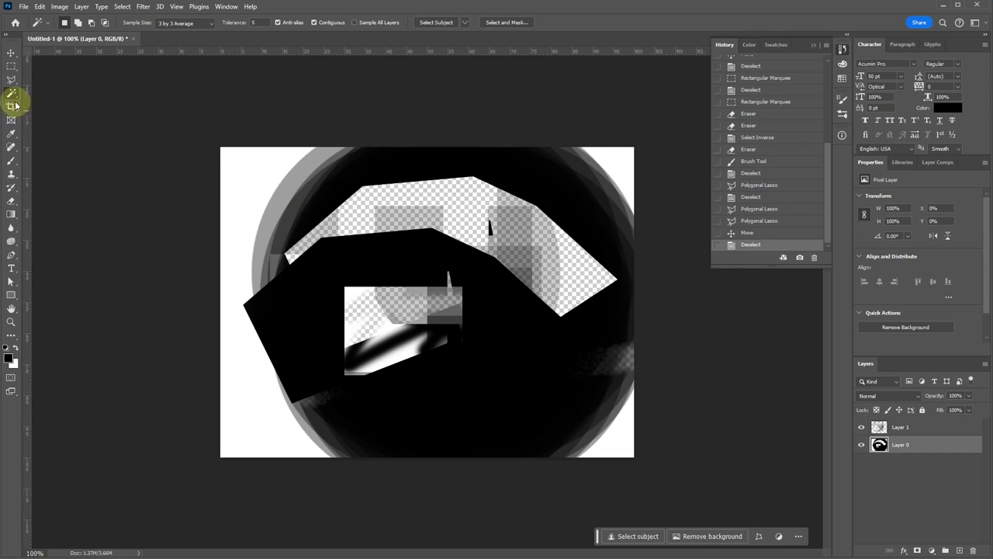
{"action": "right_click", "coordinate": [15, 99]}
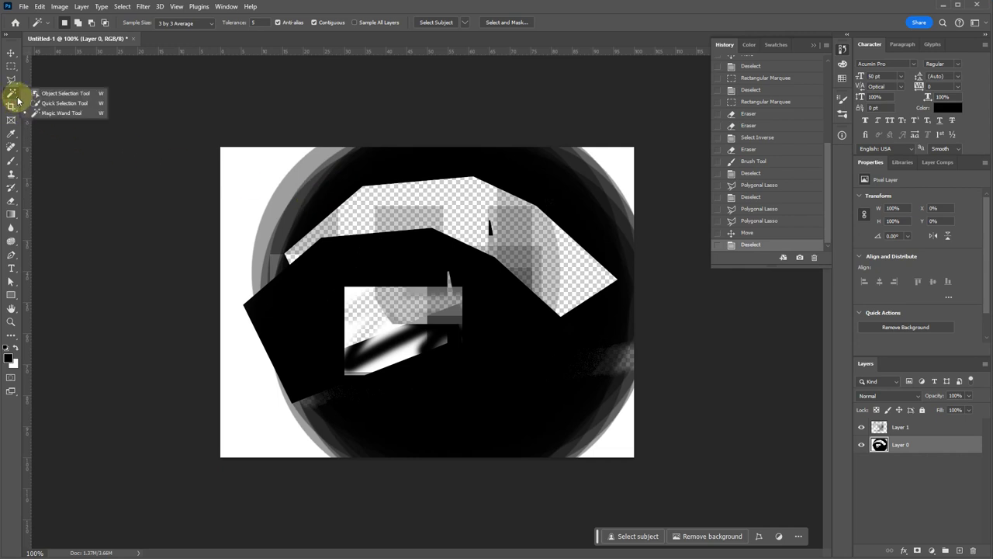
{"action": "left_click", "coordinate": [15, 98]}
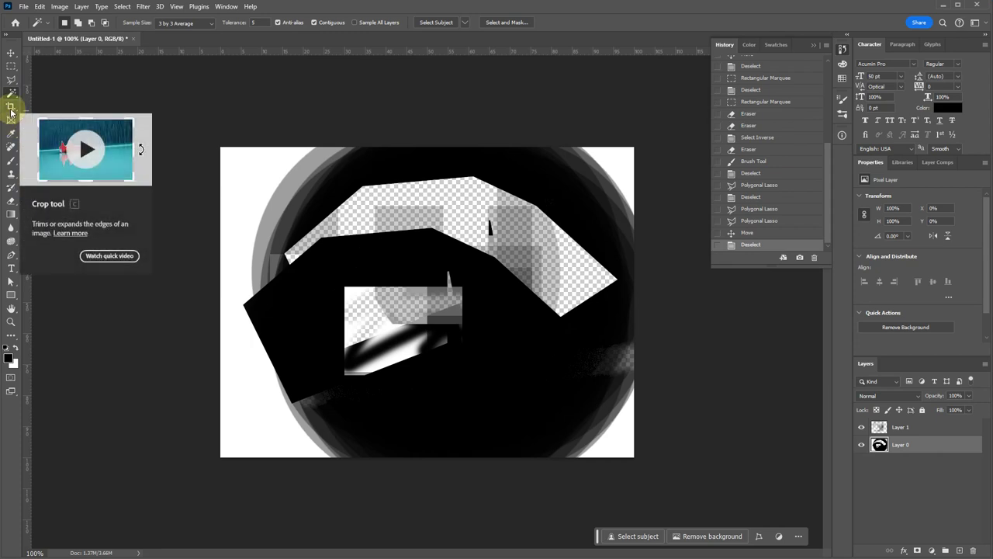
Sample black as foreground with the Eyedropper and spot-heal the shape's upper-left edge
{"action": "left_click", "coordinate": [11, 133]}
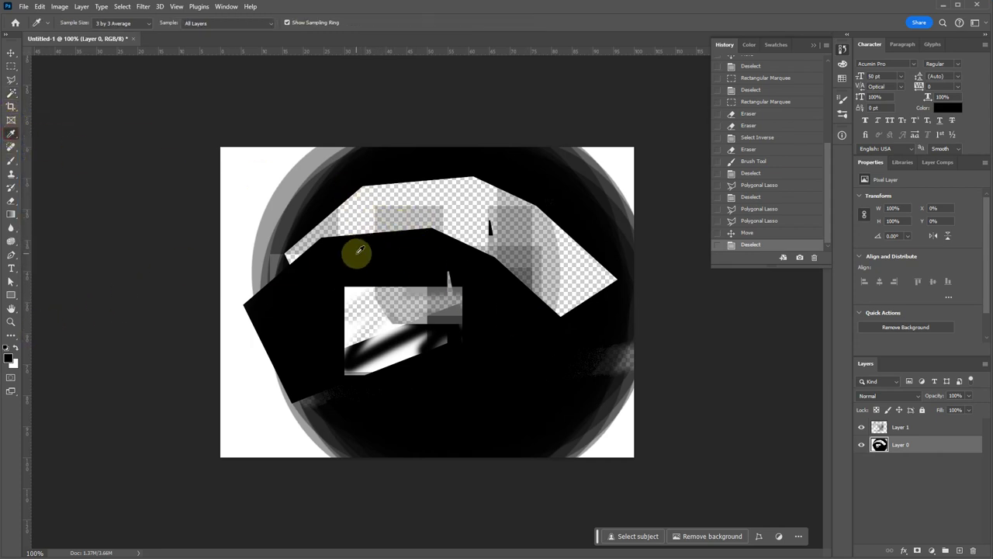
{"action": "left_click", "coordinate": [14, 349]}
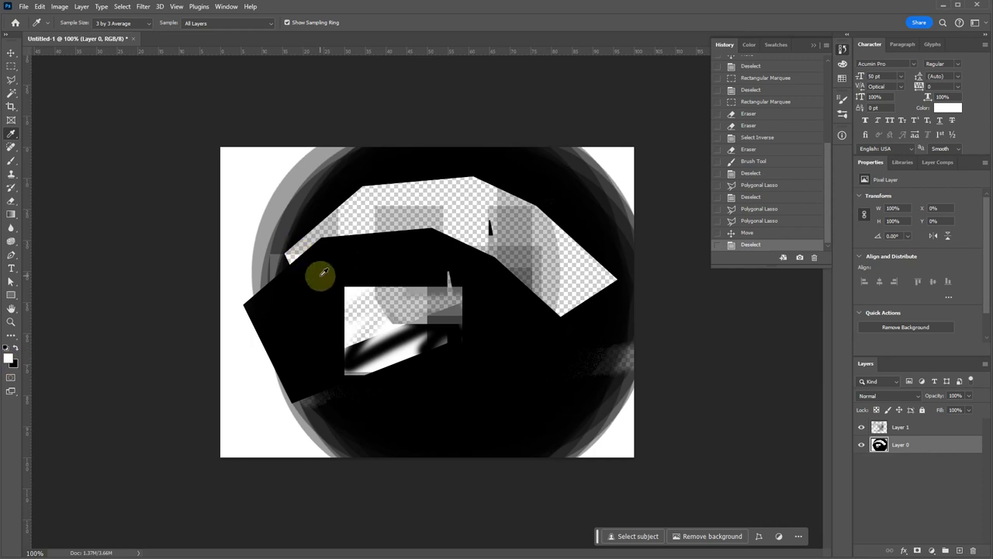
{"action": "left_click", "coordinate": [355, 245]}
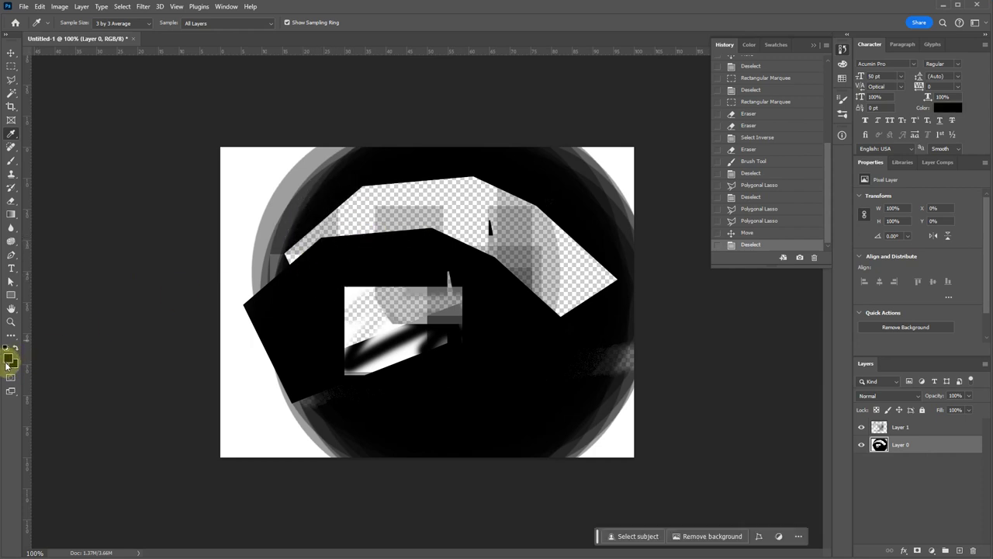
{"action": "left_click", "coordinate": [11, 149]}
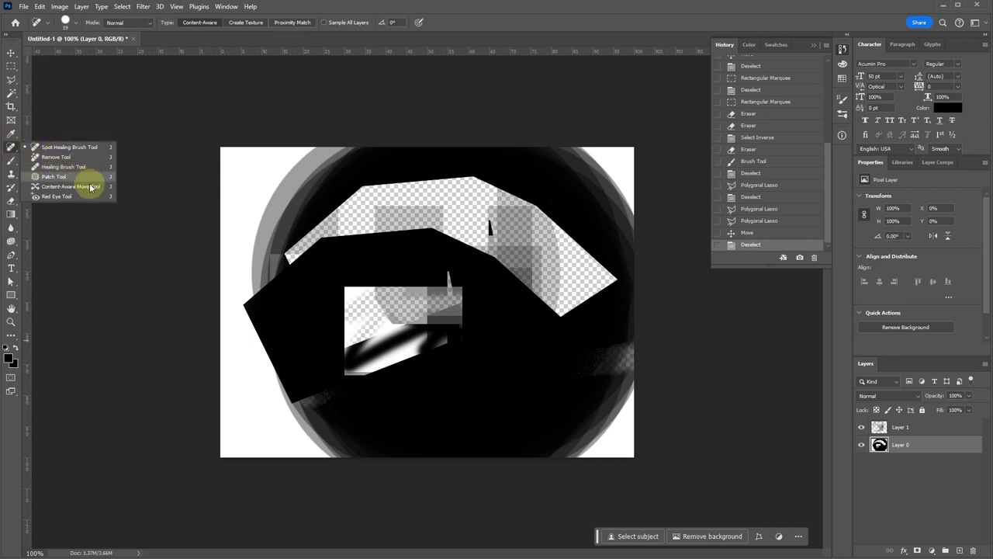
{"action": "left_click", "coordinate": [25, 149]}
{"action": "mouse_move", "coordinate": [244, 222]}
{"action": "left_mouse_down"}
{"action": "mouse_move", "coordinate": [281, 249]}
{"action": "mouse_move", "coordinate": [254, 248]}
{"action": "mouse_move", "coordinate": [303, 276]}
{"action": "mouse_move", "coordinate": [268, 303]}
{"action": "mouse_move", "coordinate": [333, 233]}
{"action": "left_mouse_up"}
Heal the upper-left edge once more, then pick the Brush and shrink it with [
{"action": "left_click", "coordinate": [196, 221]}
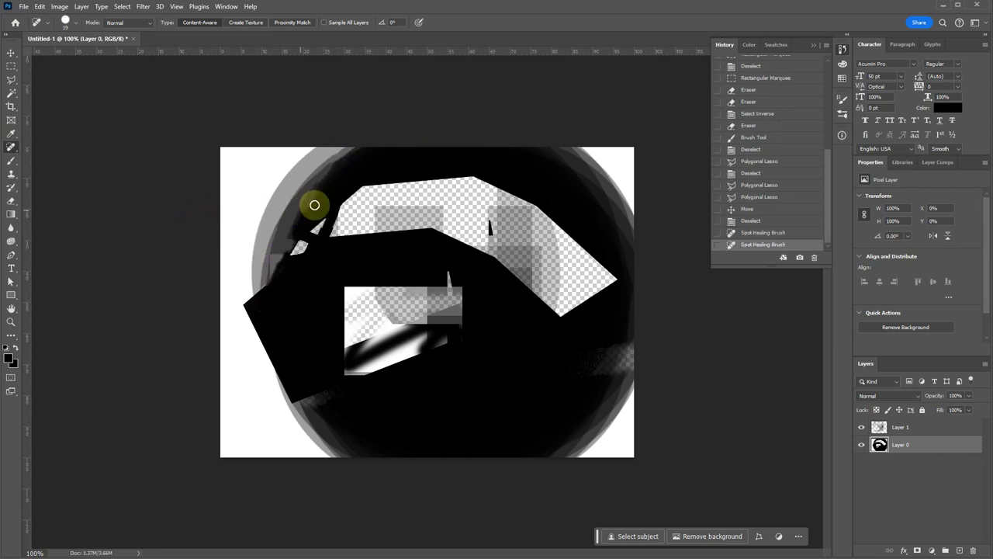
{"action": "key", "text": "v"}
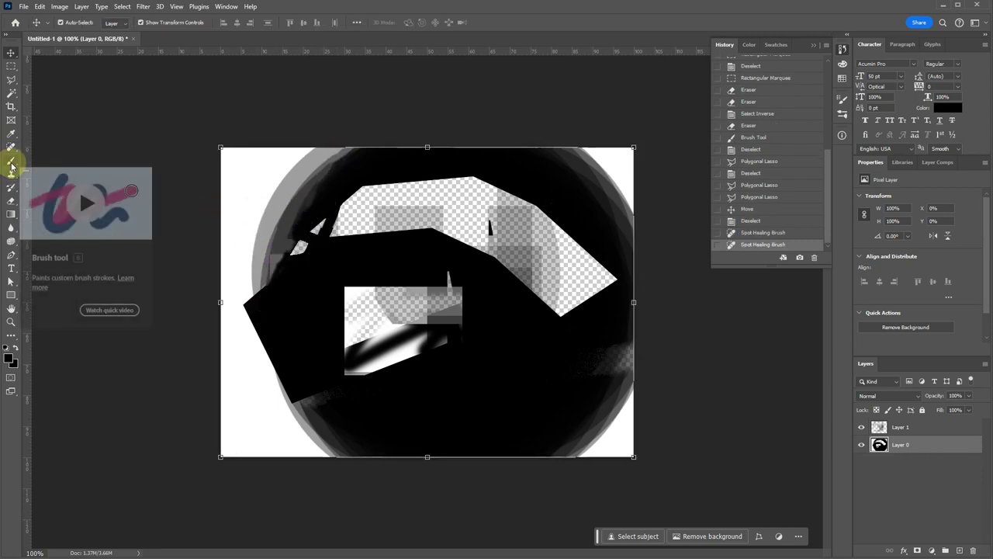
{"action": "left_click", "coordinate": [12, 165]}
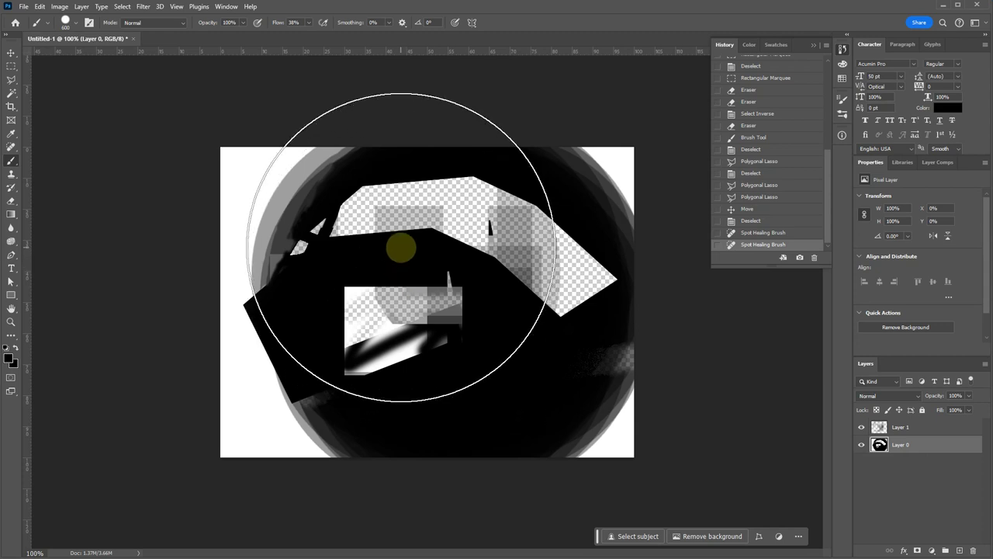
{"action": "key", "text": "bracketleft"}
{"action": "key", "text": "bracketleft"}
{"action": "key", "text": "bracketleft"}
{"action": "key", "text": "bracketleft"}
{"action": "key", "text": "bracketleft"}
{"action": "key", "text": "bracketleft"}
{"action": "key", "text": "bracketleft"}
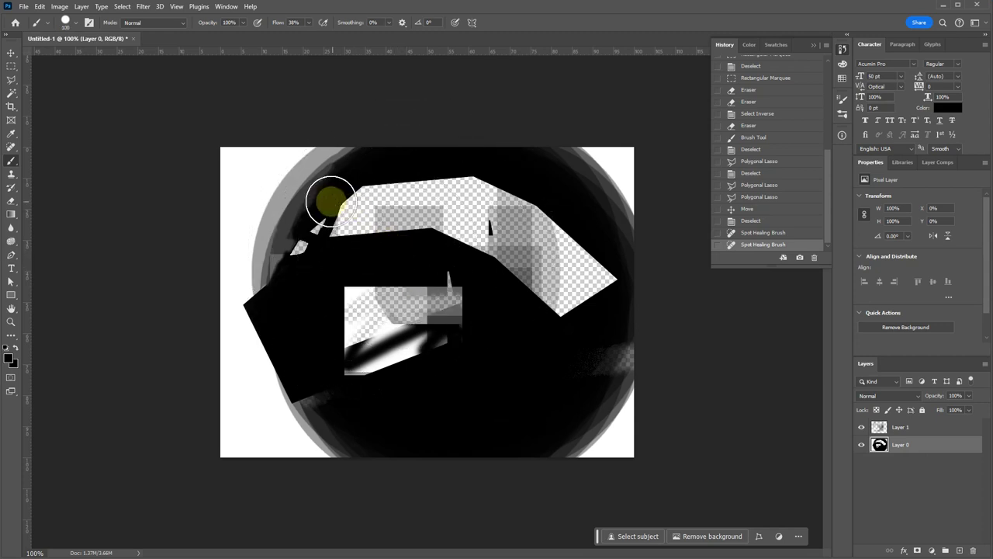
{"action": "left_click", "coordinate": [75, 25]}
{"action": "left_click", "coordinate": [76, 26]}
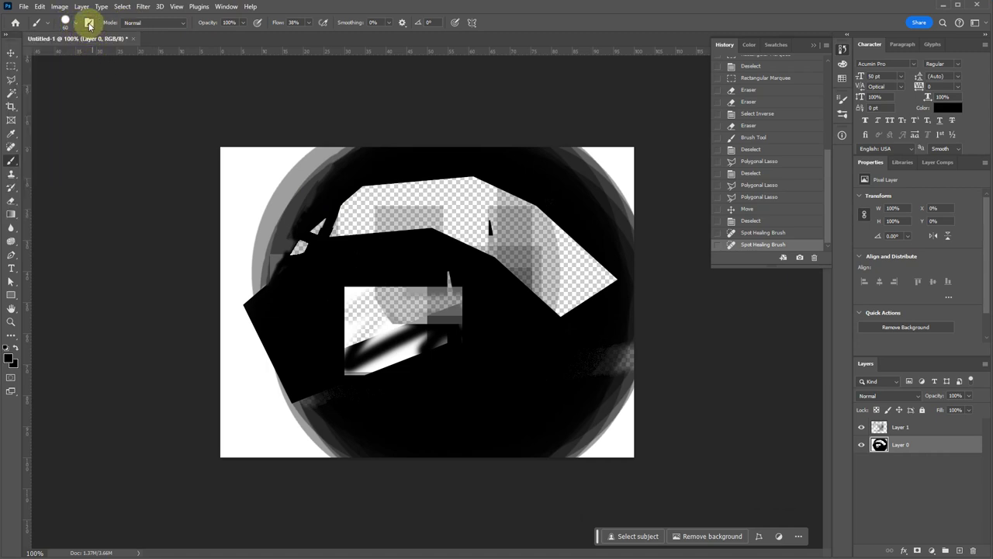
Pick the 339 px brush preset and enable Smoothing, Dual Brush, Texture and Scattering
{"action": "left_click", "coordinate": [91, 22]}
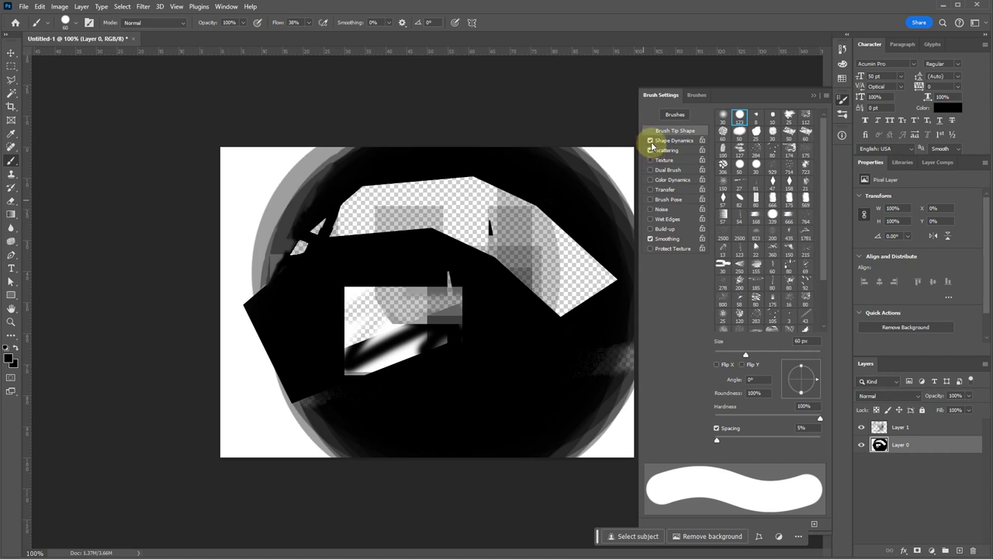
{"action": "left_click", "coordinate": [651, 238]}
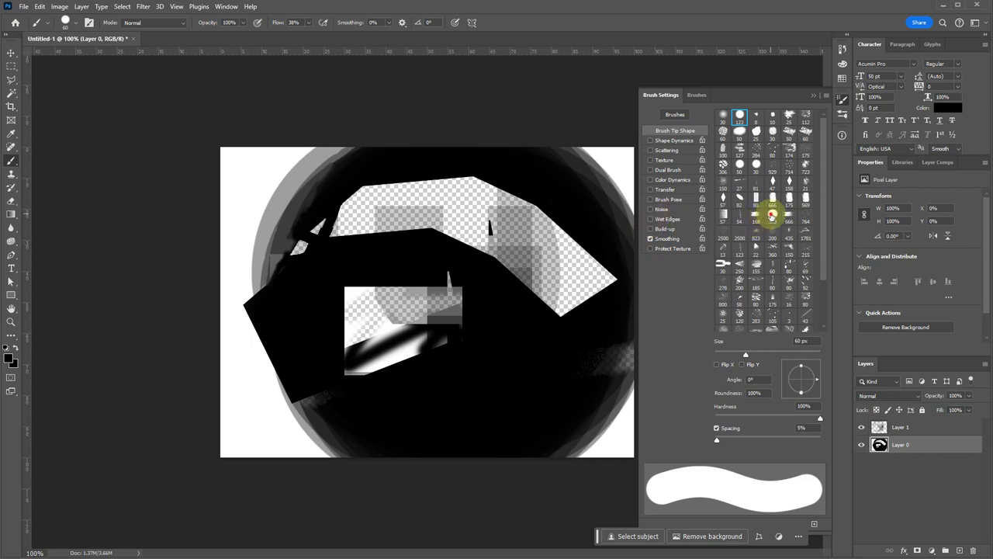
{"action": "left_click", "coordinate": [772, 215]}
{"action": "left_click", "coordinate": [654, 170]}
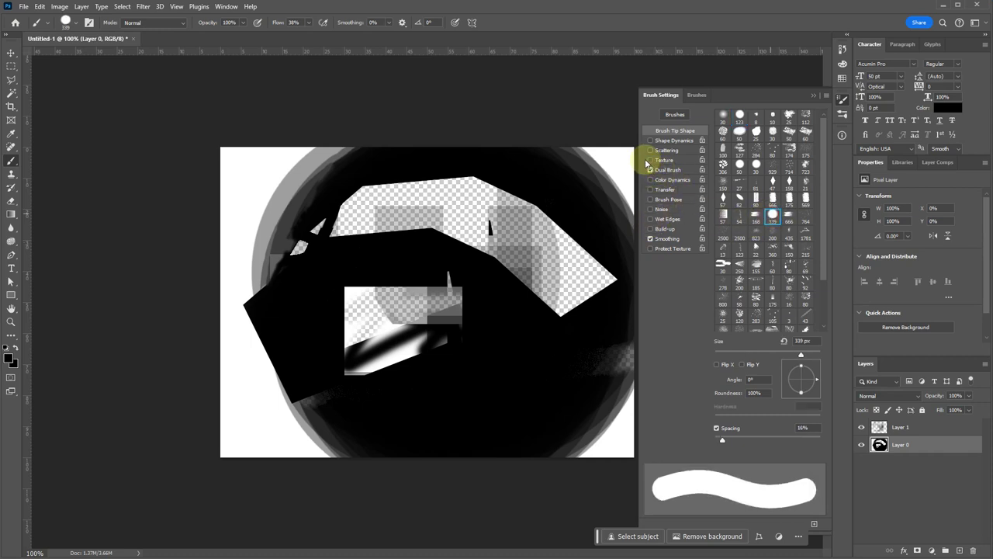
{"action": "left_click", "coordinate": [650, 161]}
{"action": "left_click", "coordinate": [650, 150]}
Scatter 456% on both axes with 41% count jitter, plus Color Dynamics at 40% FG/BG jitter
{"action": "left_click", "coordinate": [668, 151]}
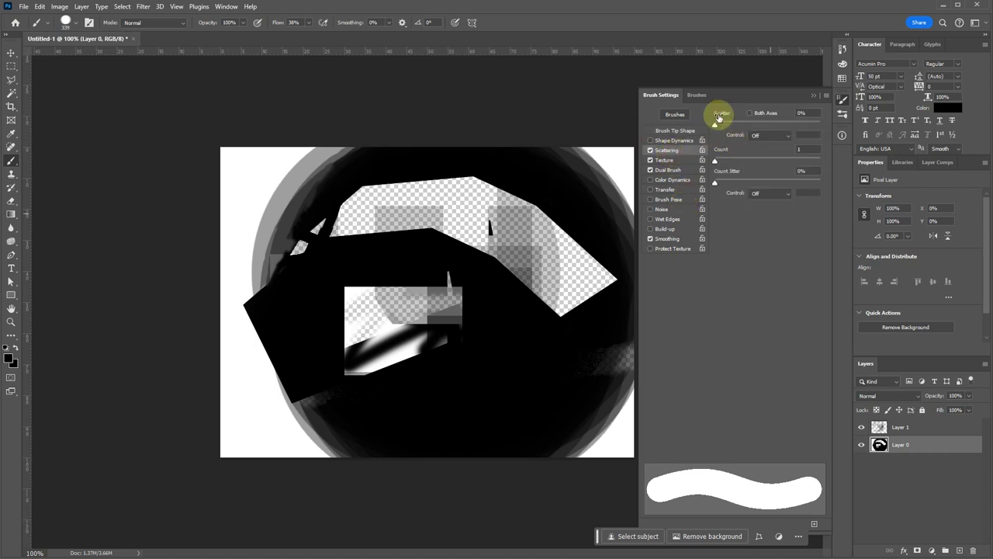
{"action": "left_click", "coordinate": [750, 113]}
{"action": "left_click_drag", "start_coordinate": [715, 124], "coordinate": [764, 132]}
{"action": "left_click_drag", "start_coordinate": [718, 162], "coordinate": [745, 162]}
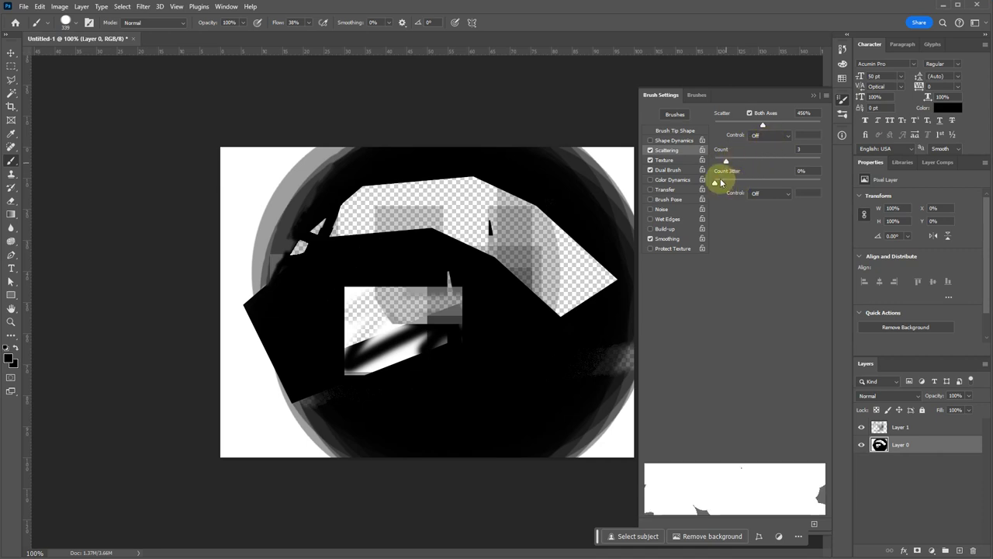
{"action": "left_click_drag", "start_coordinate": [723, 185], "coordinate": [757, 184]}
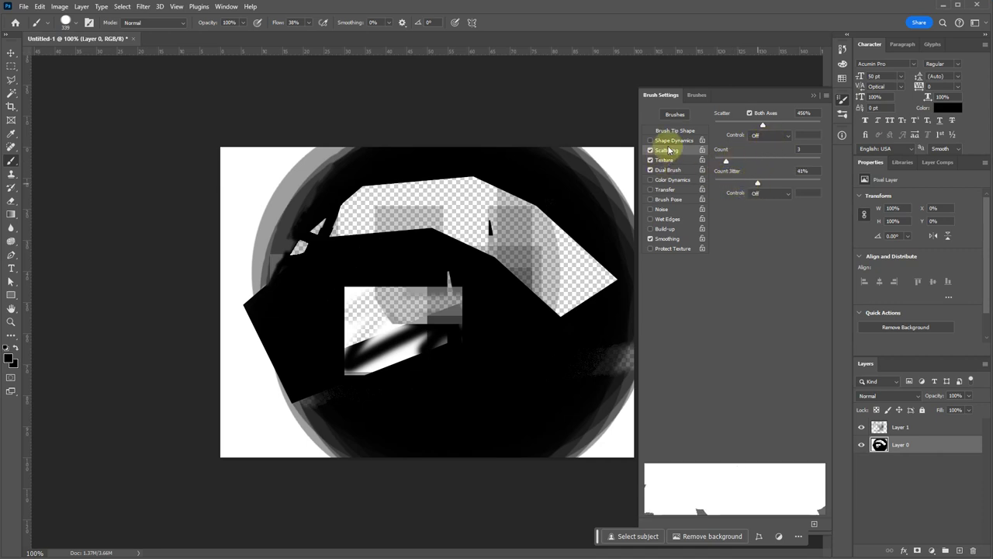
{"action": "left_click", "coordinate": [673, 182]}
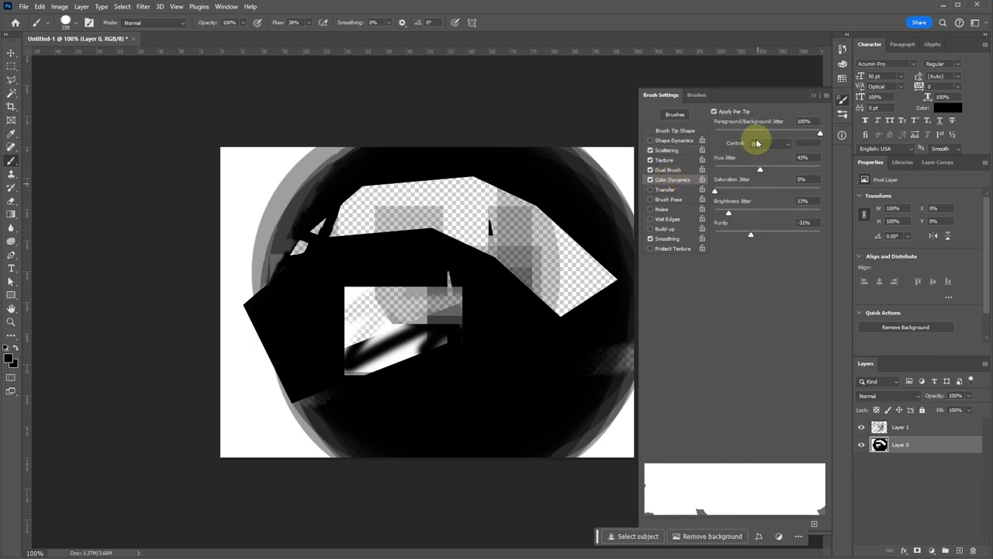
{"action": "left_click_drag", "start_coordinate": [803, 135], "coordinate": [757, 133]}
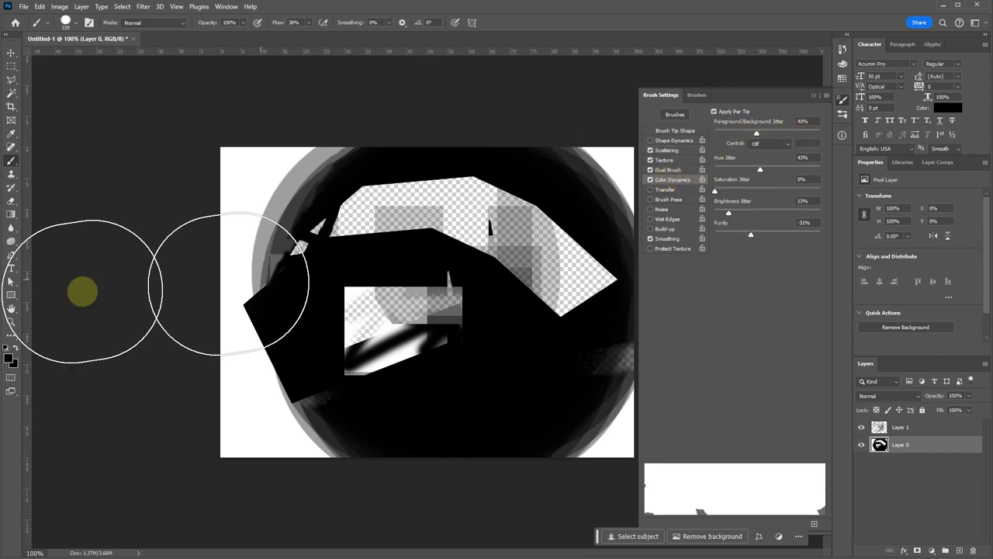
Set the background colour to bright red and the foreground colour to bright blue
{"action": "left_click", "coordinate": [9, 357]}
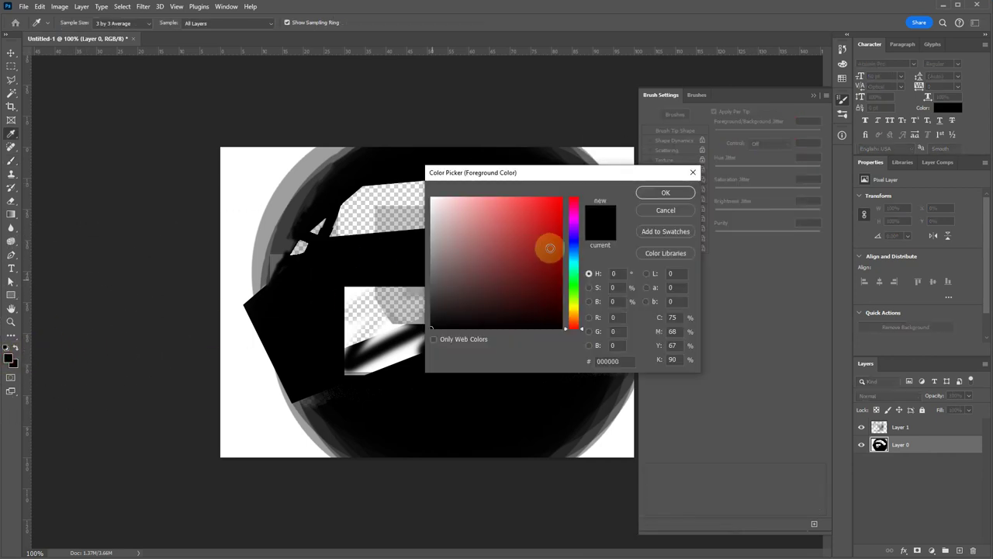
{"action": "left_click", "coordinate": [573, 229]}
{"action": "left_click", "coordinate": [665, 191]}
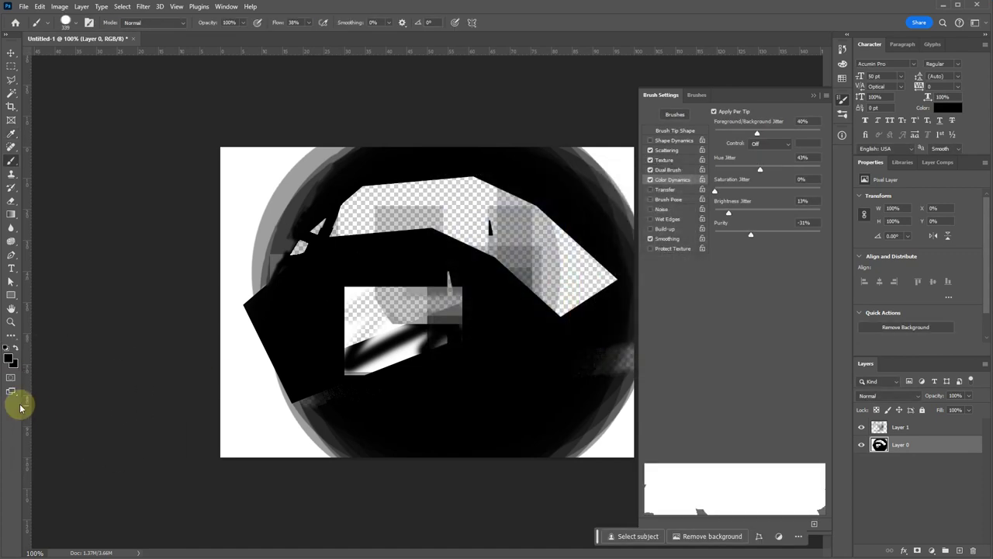
{"action": "left_click", "coordinate": [13, 363]}
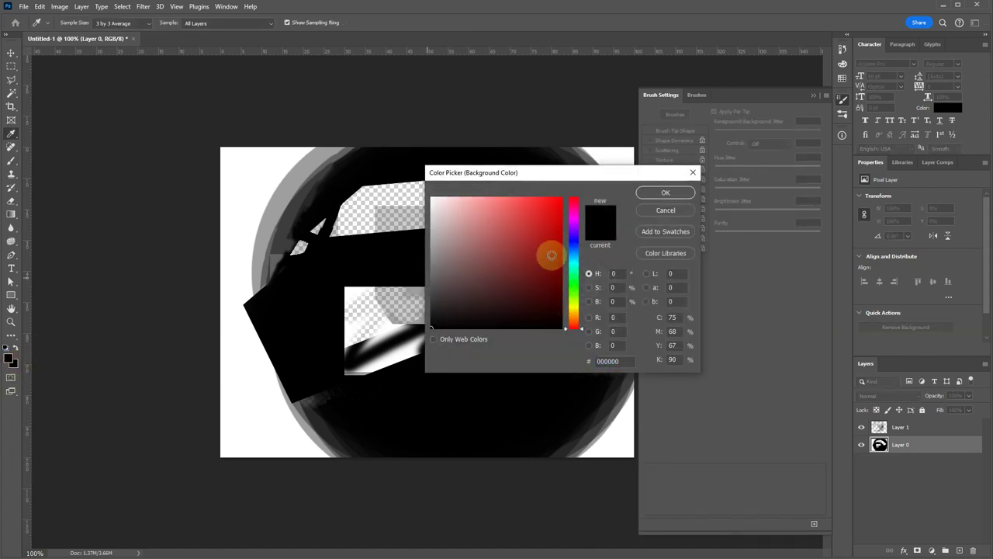
{"action": "left_click_drag", "start_coordinate": [551, 254], "coordinate": [556, 206]}
{"action": "left_click", "coordinate": [666, 192]}
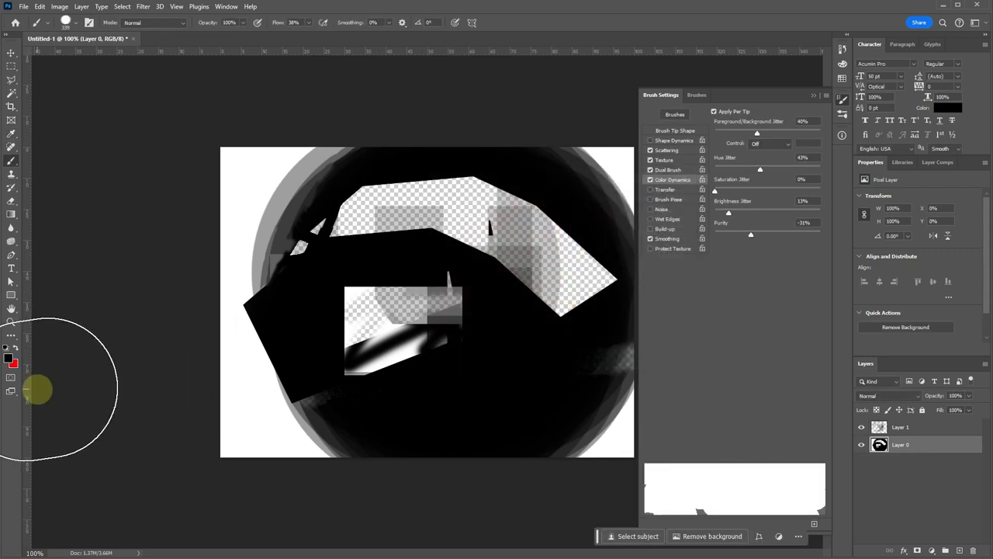
{"action": "left_click", "coordinate": [8, 357]}
{"action": "left_click_drag", "start_coordinate": [458, 259], "coordinate": [562, 197]}
{"action": "left_click", "coordinate": [665, 193]}
Paint scattered pink, purple and blue dabs across the canvas with the brush
{"action": "key", "text": "b"}
{"action": "mouse_move", "coordinate": [521, 355]}
{"action": "left_mouse_down"}
{"action": "mouse_move", "coordinate": [383, 268]}
{"action": "mouse_move", "coordinate": [255, 299]}
{"action": "mouse_move", "coordinate": [435, 194]}
{"action": "mouse_move", "coordinate": [317, 365]}
{"action": "mouse_move", "coordinate": [637, 379]}
{"action": "left_mouse_up"}
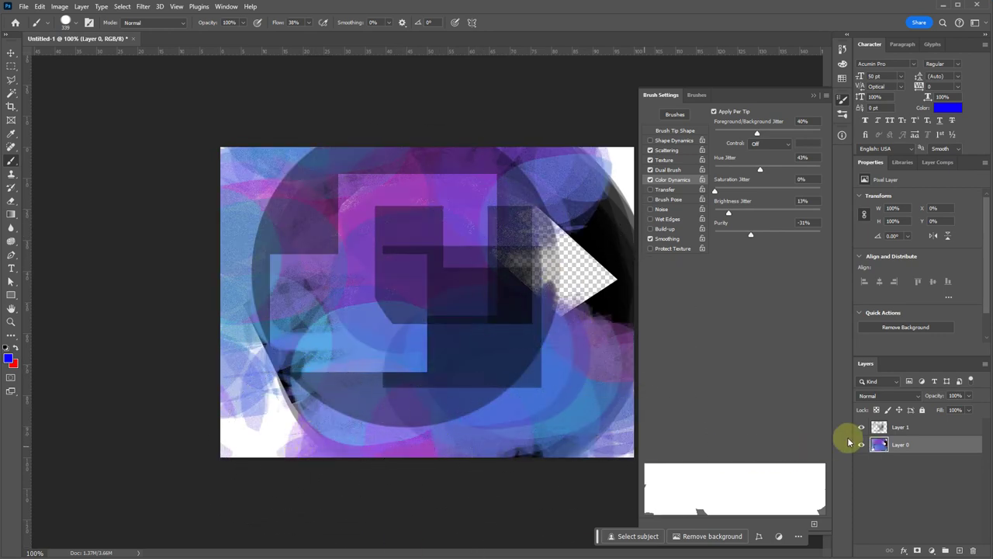
{"action": "mouse_move", "coordinate": [464, 282]}
{"action": "left_mouse_down"}
{"action": "mouse_move", "coordinate": [574, 227]}
{"action": "mouse_move", "coordinate": [559, 241]}
{"action": "mouse_move", "coordinate": [437, 204]}
{"action": "mouse_move", "coordinate": [393, 208]}
{"action": "mouse_move", "coordinate": [420, 332]}
{"action": "left_mouse_up"}
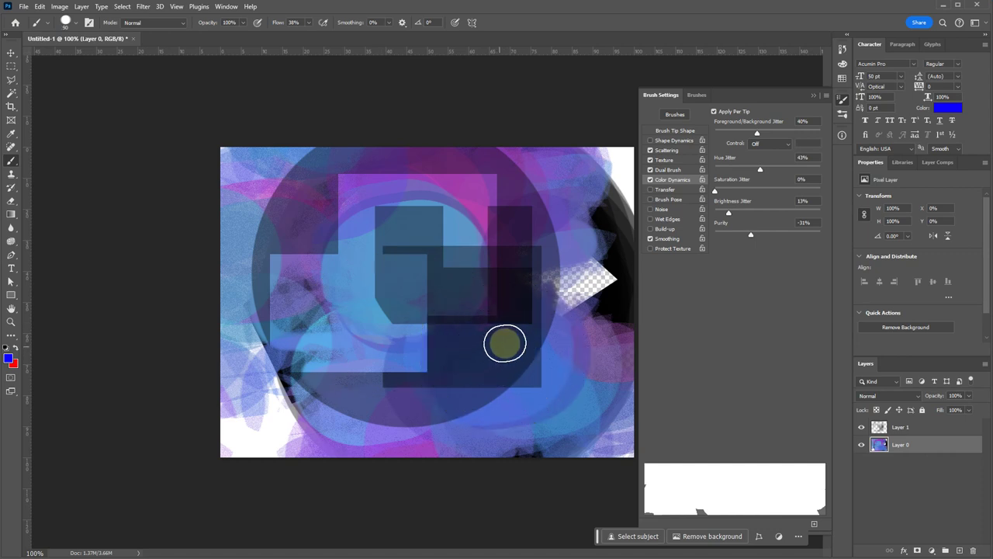
{"action": "mouse_move", "coordinate": [564, 281]}
{"action": "left_mouse_down"}
{"action": "mouse_move", "coordinate": [491, 271]}
{"action": "mouse_move", "coordinate": [452, 352]}
{"action": "mouse_move", "coordinate": [414, 318]}
{"action": "mouse_move", "coordinate": [336, 407]}
{"action": "mouse_move", "coordinate": [274, 438]}
{"action": "mouse_move", "coordinate": [317, 411]}
{"action": "mouse_move", "coordinate": [265, 354]}
{"action": "mouse_move", "coordinate": [313, 278]}
{"action": "mouse_move", "coordinate": [176, 154]}
{"action": "mouse_move", "coordinate": [238, 208]}
{"action": "mouse_move", "coordinate": [162, 243]}
{"action": "mouse_move", "coordinate": [215, 262]}
{"action": "mouse_move", "coordinate": [354, 170]}
{"action": "mouse_move", "coordinate": [520, 177]}
{"action": "mouse_move", "coordinate": [521, 198]}
{"action": "mouse_move", "coordinate": [288, 277]}
{"action": "mouse_move", "coordinate": [458, 334]}
{"action": "left_mouse_up"}
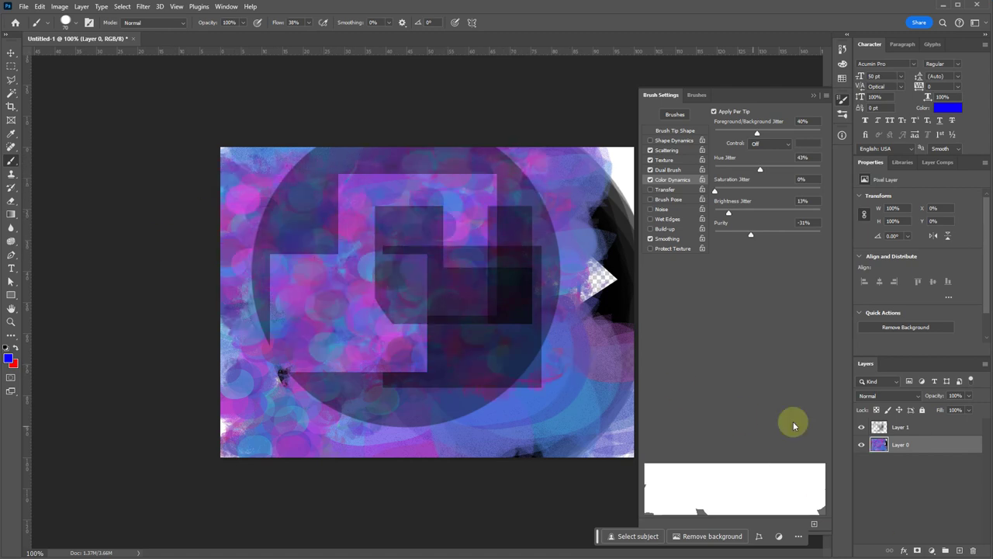
{"action": "mouse_move", "coordinate": [566, 231]}
{"action": "left_mouse_down"}
{"action": "mouse_move", "coordinate": [633, 167]}
{"action": "mouse_move", "coordinate": [601, 302]}
{"action": "mouse_move", "coordinate": [596, 428]}
{"action": "mouse_move", "coordinate": [627, 455]}
{"action": "mouse_move", "coordinate": [511, 402]}
{"action": "mouse_move", "coordinate": [355, 378]}
{"action": "mouse_move", "coordinate": [319, 404]}
{"action": "mouse_move", "coordinate": [198, 392]}
{"action": "mouse_move", "coordinate": [208, 378]}
{"action": "mouse_move", "coordinate": [224, 486]}
{"action": "mouse_move", "coordinate": [252, 459]}
{"action": "mouse_move", "coordinate": [268, 347]}
{"action": "mouse_move", "coordinate": [234, 173]}
{"action": "mouse_move", "coordinate": [357, 204]}
{"action": "mouse_move", "coordinate": [494, 218]}
{"action": "mouse_move", "coordinate": [543, 140]}
{"action": "mouse_move", "coordinate": [230, 148]}
{"action": "mouse_move", "coordinate": [395, 145]}
{"action": "mouse_move", "coordinate": [650, 176]}
{"action": "mouse_move", "coordinate": [569, 184]}
{"action": "mouse_move", "coordinate": [588, 361]}
{"action": "mouse_move", "coordinate": [622, 321]}
{"action": "mouse_move", "coordinate": [624, 371]}
{"action": "mouse_move", "coordinate": [617, 406]}
{"action": "mouse_move", "coordinate": [543, 433]}
{"action": "mouse_move", "coordinate": [520, 510]}
{"action": "left_mouse_up"}
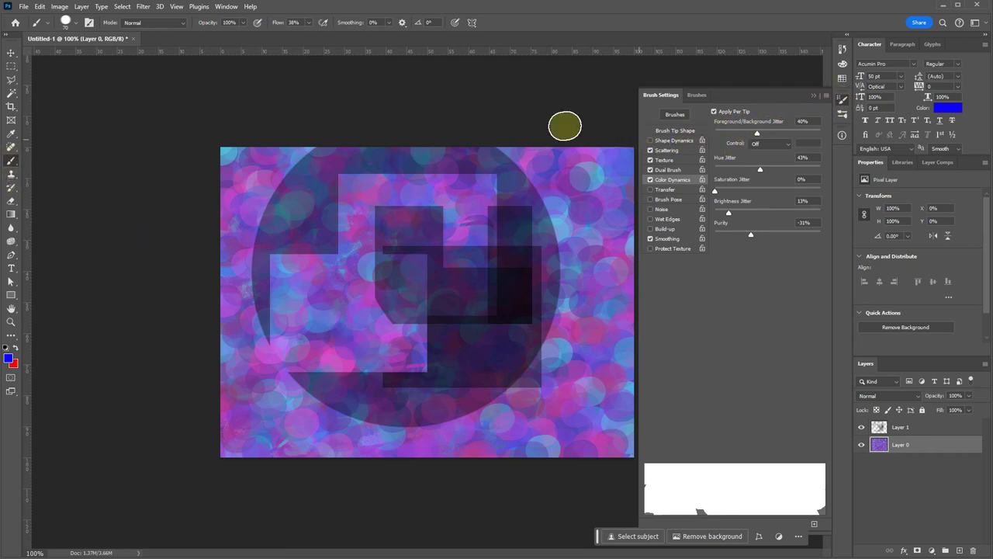
Turn off Color Dynamics and Scattering, then paint a solid blue loop over the dark squares
{"action": "left_click", "coordinate": [650, 180]}
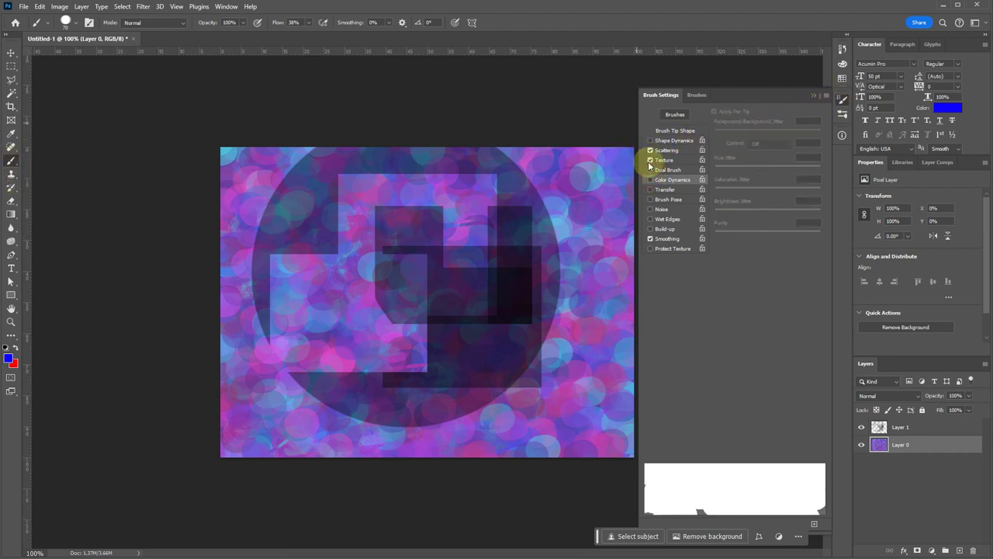
{"action": "left_click", "coordinate": [650, 150]}
{"action": "left_click", "coordinate": [842, 101]}
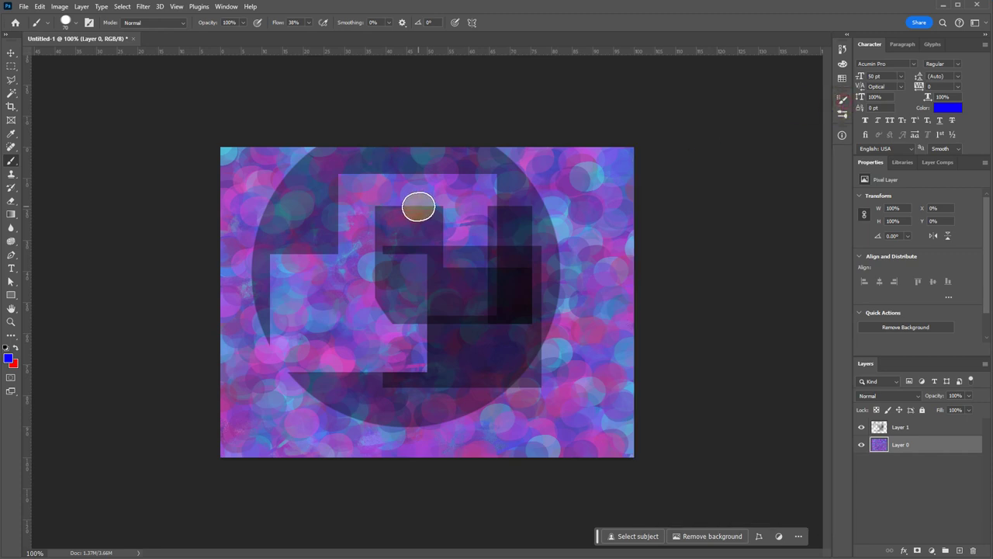
{"action": "left_click_drag", "start_coordinate": [419, 205], "coordinate": [399, 303]}
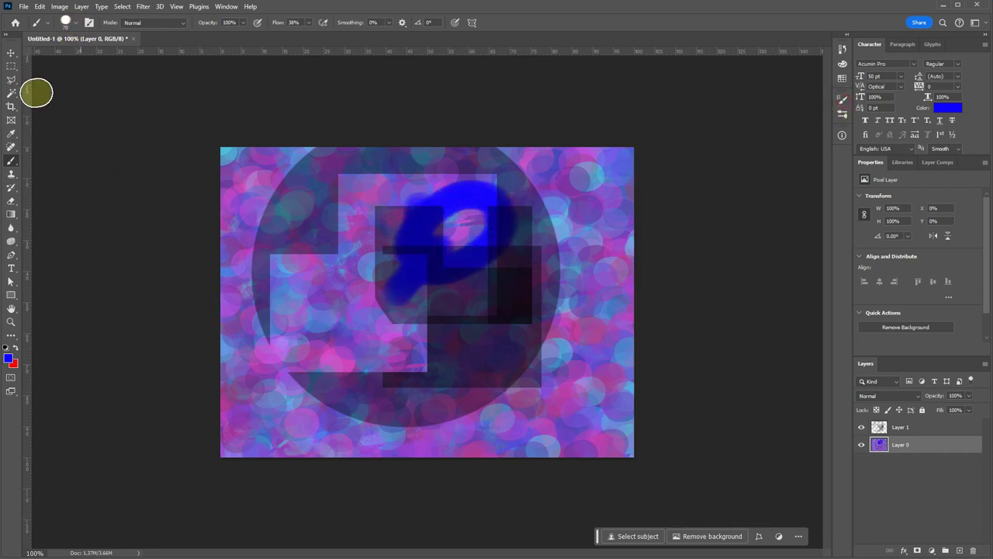
Use the Clone Stamp to copy blue paint onto the left edge and a small stroke leftward
{"action": "left_click", "coordinate": [14, 180]}
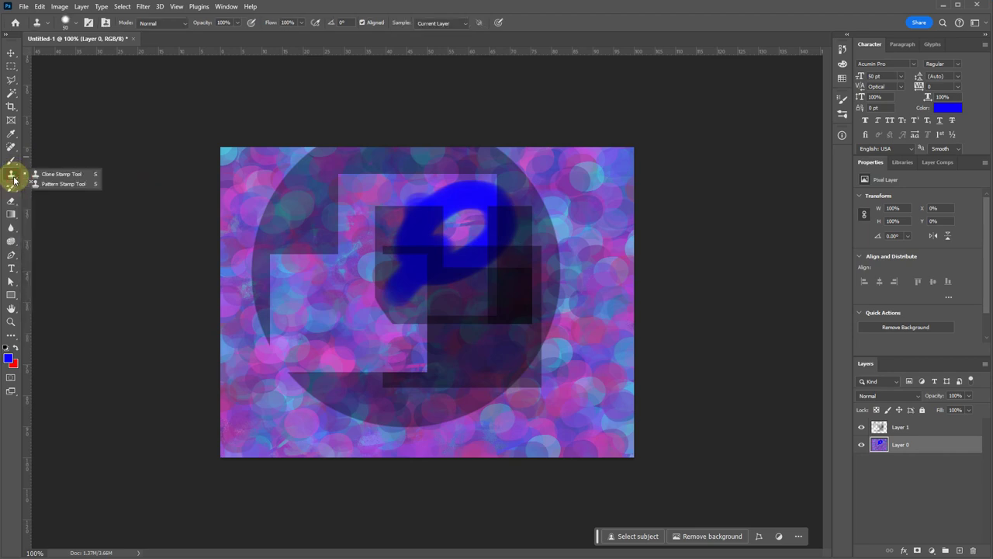
{"action": "left_click", "coordinate": [61, 173]}
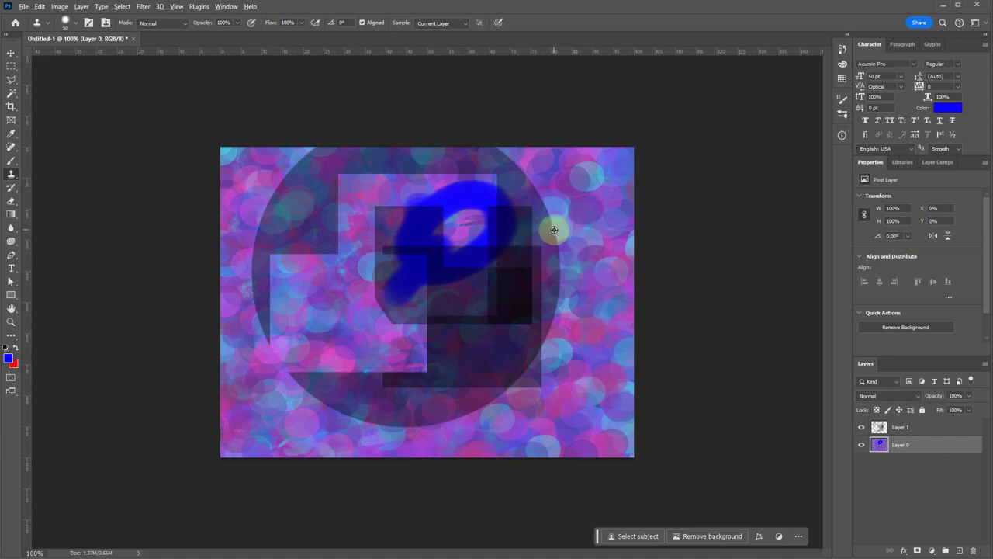
{"action": "mouse_move", "coordinate": [279, 227]}
{"action": "left_mouse_down"}
{"action": "mouse_move", "coordinate": [264, 158]}
{"action": "mouse_move", "coordinate": [250, 286]}
{"action": "mouse_move", "coordinate": [210, 211]}
{"action": "mouse_move", "coordinate": [202, 225]}
{"action": "left_mouse_up"}
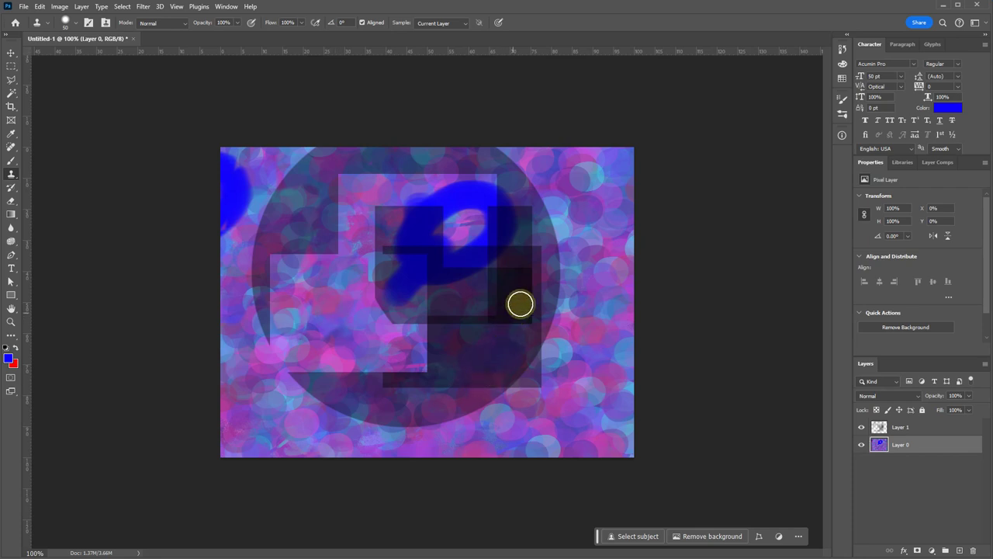
{"action": "left_click", "coordinate": [520, 292], "text": "alt"}
{"action": "mouse_move", "coordinate": [282, 292]}
{"action": "left_mouse_down"}
{"action": "mouse_move", "coordinate": [288, 299]}
{"action": "mouse_move", "coordinate": [268, 313]}
{"action": "left_mouse_up"}
On Layer 0, cover the small blue stroke with background texture and stamp a pink patch
{"action": "left_click", "coordinate": [917, 423]}
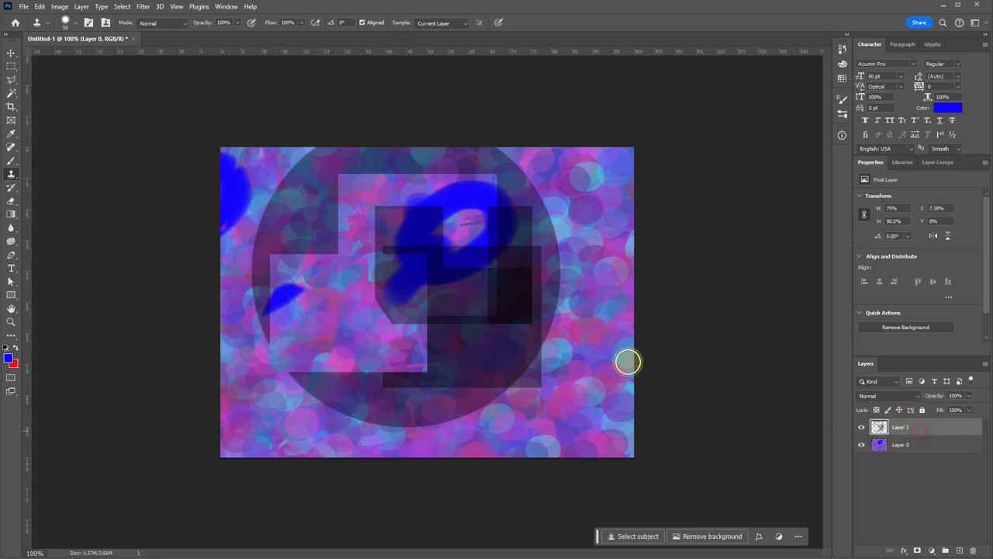
{"action": "left_click", "coordinate": [904, 445]}
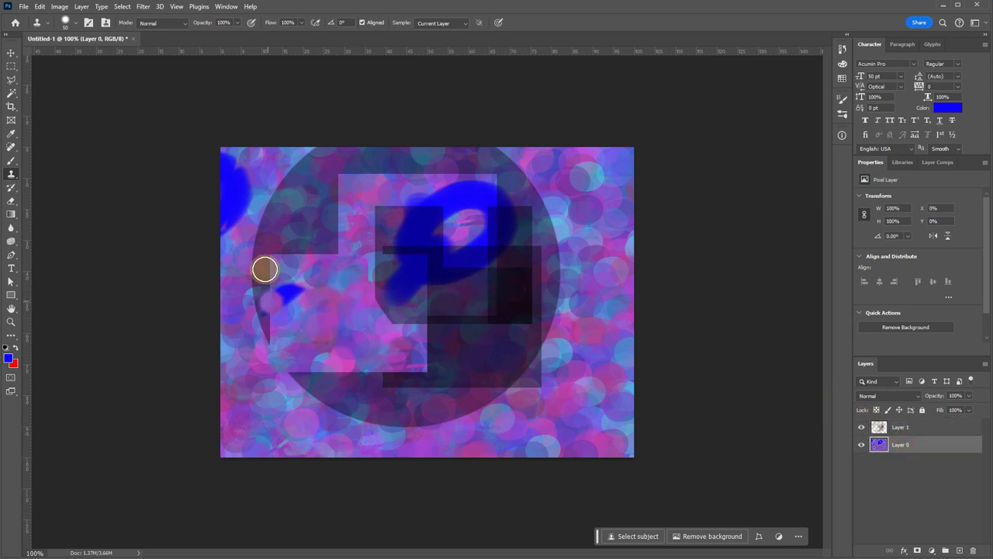
{"action": "mouse_move", "coordinate": [264, 261]}
{"action": "left_mouse_down"}
{"action": "mouse_move", "coordinate": [378, 287]}
{"action": "mouse_move", "coordinate": [308, 286]}
{"action": "mouse_move", "coordinate": [323, 270]}
{"action": "mouse_move", "coordinate": [342, 280]}
{"action": "mouse_move", "coordinate": [313, 280]}
{"action": "left_mouse_up"}
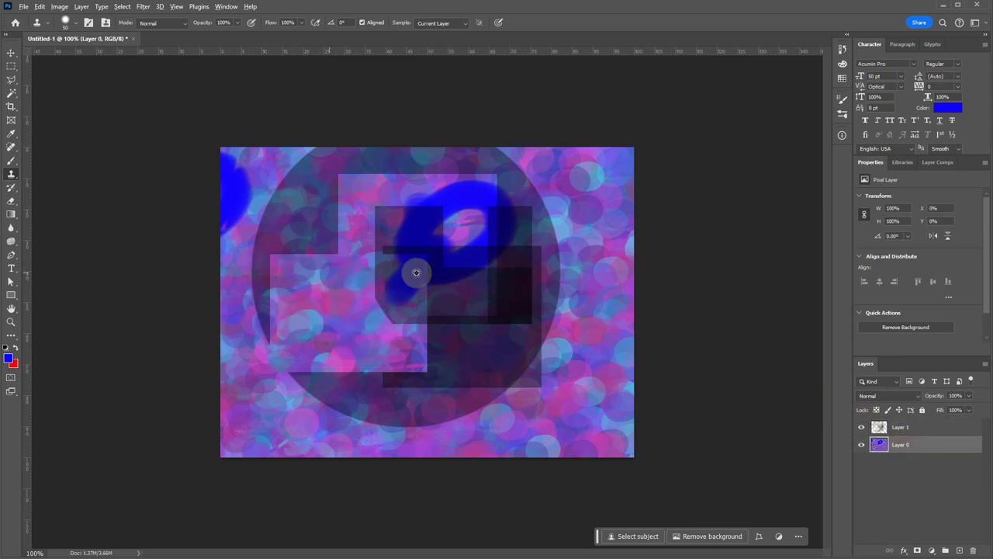
{"action": "left_click", "coordinate": [527, 286], "text": "alt"}
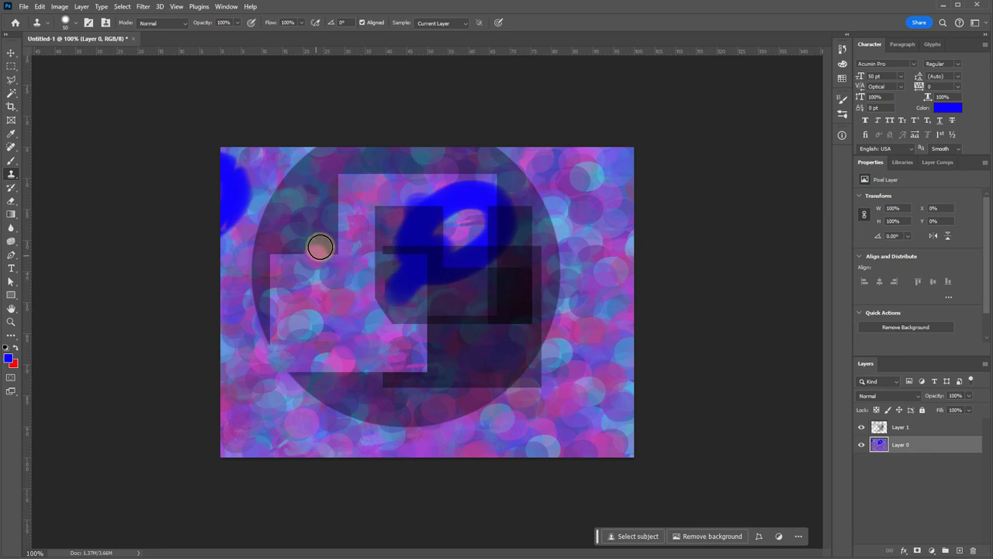
{"action": "left_click", "coordinate": [410, 294]}
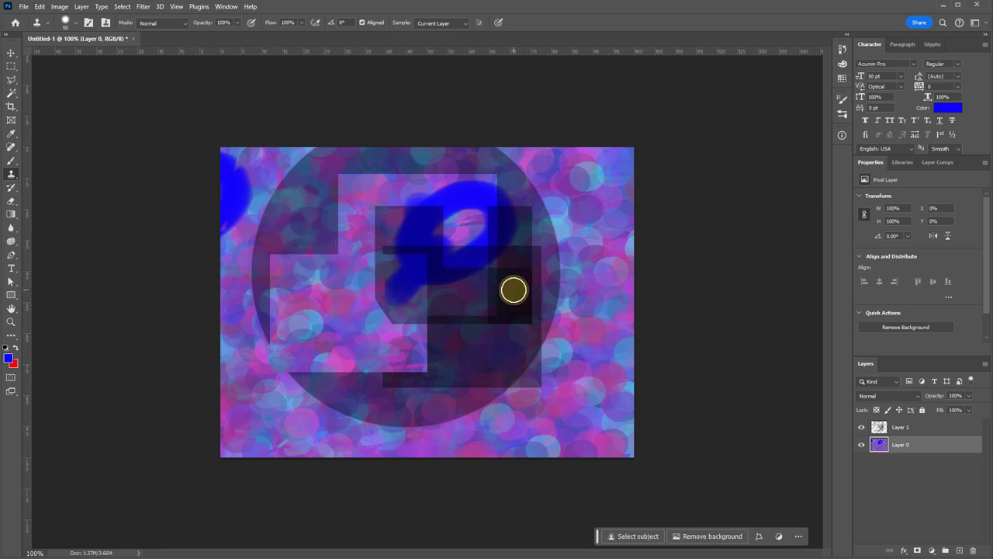
On Layer 1, clone the dark squares down the left side
{"action": "left_click", "coordinate": [878, 426]}
{"action": "left_click", "coordinate": [519, 290], "text": "alt"}
{"action": "mouse_move", "coordinate": [302, 272]}
{"action": "left_mouse_down"}
{"action": "mouse_move", "coordinate": [250, 263]}
{"action": "mouse_move", "coordinate": [321, 281]}
{"action": "mouse_move", "coordinate": [312, 261]}
{"action": "mouse_move", "coordinate": [331, 261]}
{"action": "mouse_move", "coordinate": [337, 299]}
{"action": "mouse_move", "coordinate": [329, 216]}
{"action": "mouse_move", "coordinate": [348, 200]}
{"action": "mouse_move", "coordinate": [331, 177]}
{"action": "mouse_move", "coordinate": [342, 248]}
{"action": "mouse_move", "coordinate": [302, 364]}
{"action": "mouse_move", "coordinate": [353, 263]}
{"action": "mouse_move", "coordinate": [277, 388]}
{"action": "mouse_move", "coordinate": [205, 385]}
{"action": "mouse_move", "coordinate": [241, 390]}
{"action": "mouse_move", "coordinate": [307, 198]}
{"action": "mouse_move", "coordinate": [324, 208]}
{"action": "mouse_move", "coordinate": [312, 185]}
{"action": "mouse_move", "coordinate": [303, 195]}
{"action": "mouse_move", "coordinate": [273, 173]}
{"action": "mouse_move", "coordinate": [215, 481]}
{"action": "left_mouse_up"}
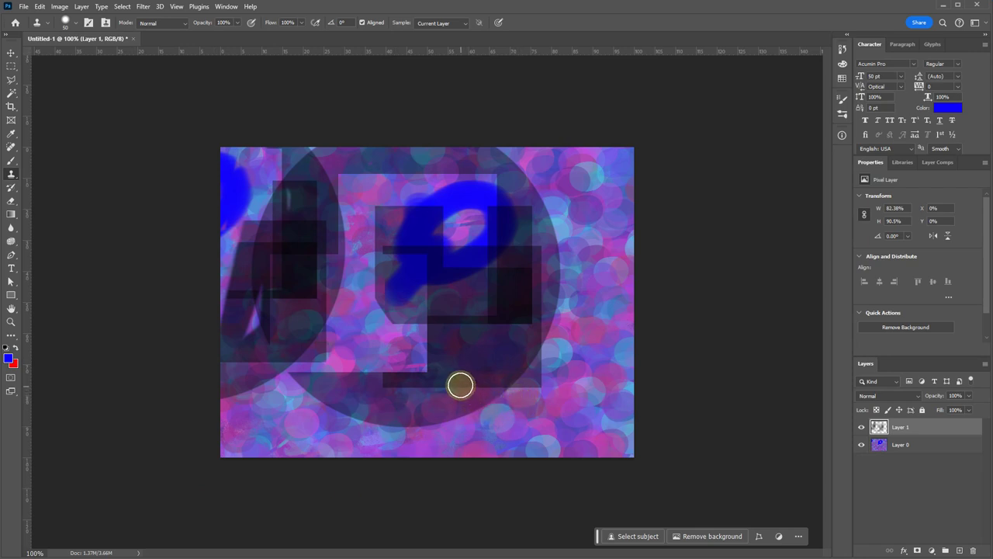
Erase looping transparent scribbles through Layer 0 with the Eraser
{"action": "left_click", "coordinate": [10, 204]}
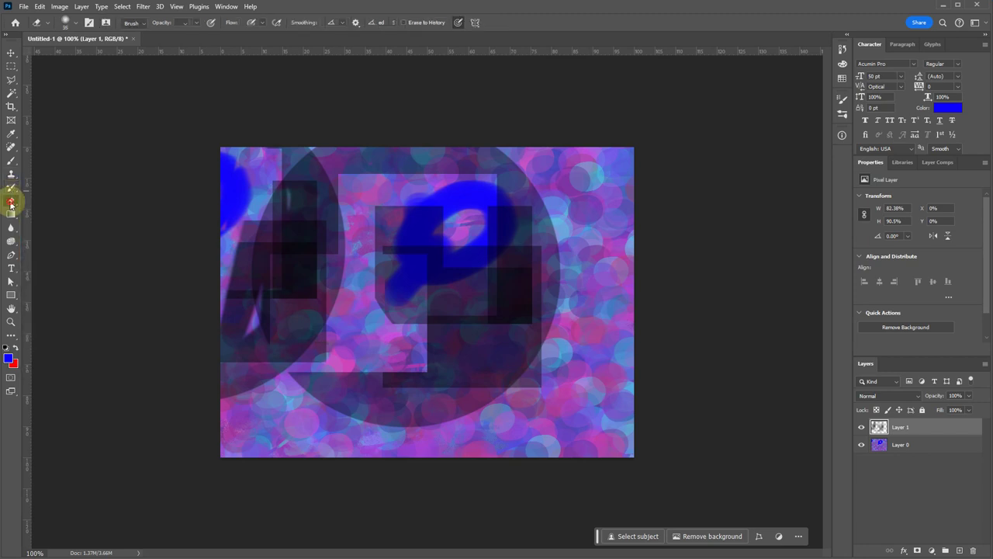
{"action": "mouse_move", "coordinate": [321, 236]}
{"action": "left_mouse_down"}
{"action": "mouse_move", "coordinate": [372, 230]}
{"action": "mouse_move", "coordinate": [495, 267]}
{"action": "mouse_move", "coordinate": [535, 252]}
{"action": "mouse_move", "coordinate": [527, 230]}
{"action": "mouse_move", "coordinate": [472, 267]}
{"action": "mouse_move", "coordinate": [388, 298]}
{"action": "left_mouse_up"}
{"action": "left_click", "coordinate": [878, 444]}
{"action": "mouse_move", "coordinate": [543, 314]}
{"action": "left_mouse_down"}
{"action": "mouse_move", "coordinate": [411, 249]}
{"action": "mouse_move", "coordinate": [272, 260]}
{"action": "left_mouse_up"}
{"action": "left_click_drag", "start_coordinate": [284, 347], "coordinate": [499, 402]}
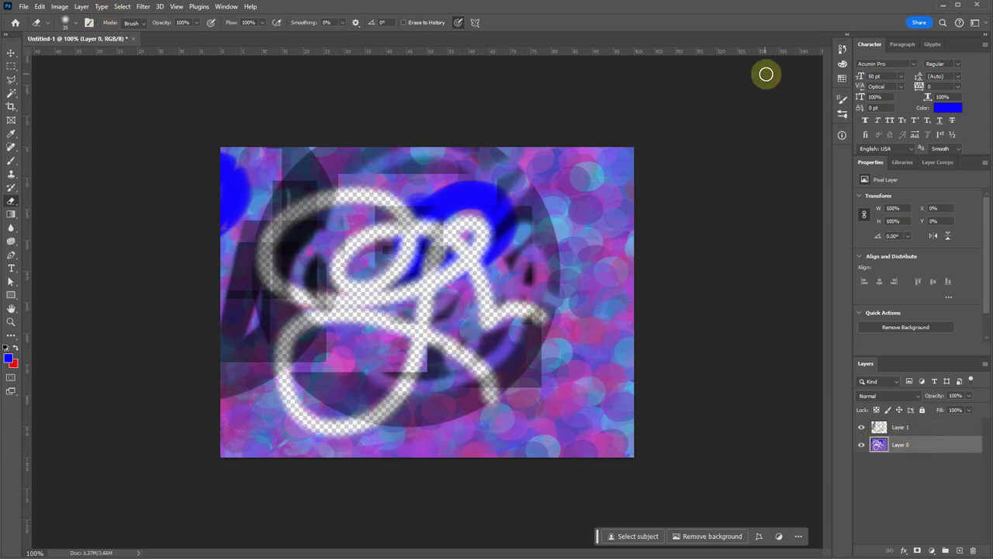
Enable Texture and Scattering for the eraser and erase blob-shaped holes in the upper right
{"action": "left_click", "coordinate": [90, 23]}
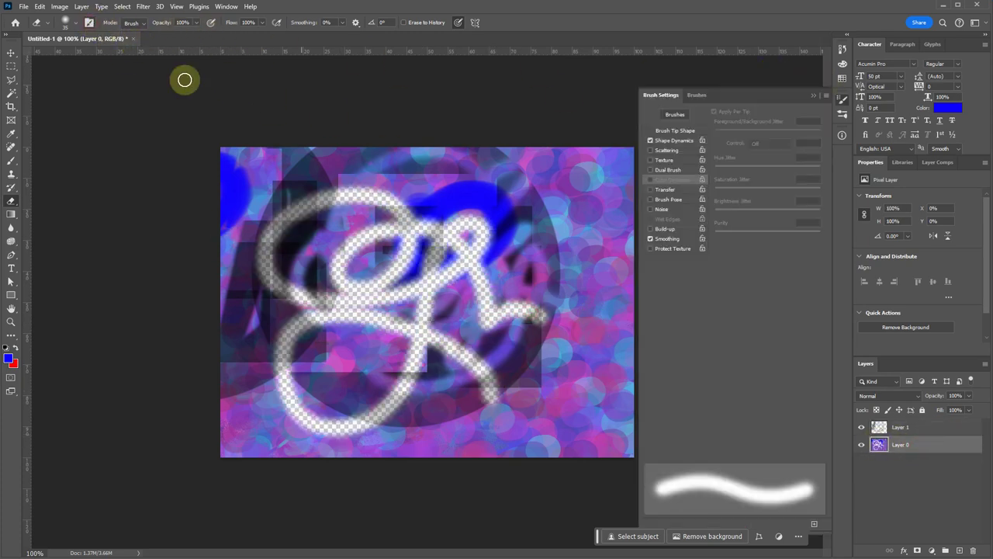
{"action": "left_click", "coordinate": [650, 159]}
{"action": "left_click", "coordinate": [666, 150]}
{"action": "left_click", "coordinate": [741, 125]}
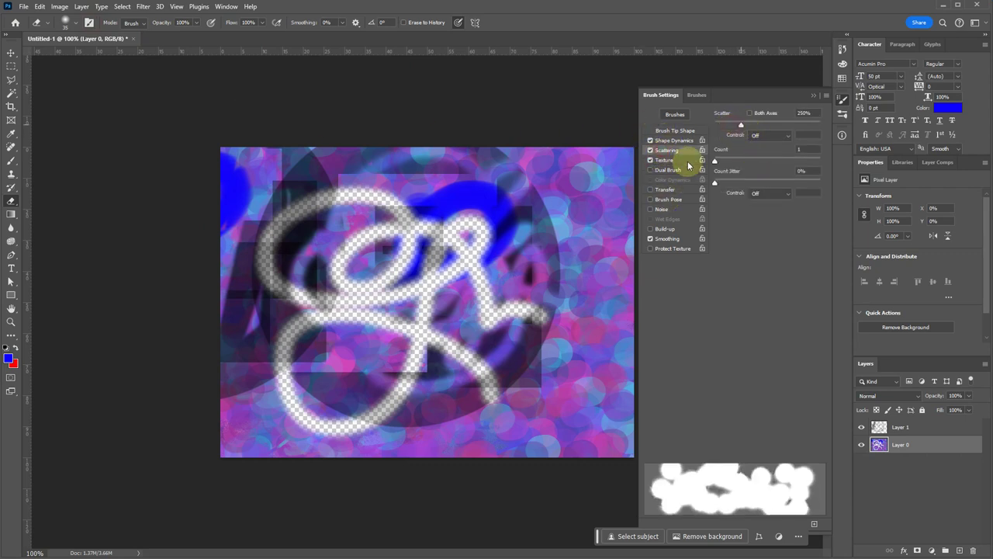
{"action": "mouse_move", "coordinate": [508, 246]}
{"action": "left_mouse_down"}
{"action": "mouse_move", "coordinate": [531, 200]}
{"action": "mouse_move", "coordinate": [465, 205]}
{"action": "left_mouse_up"}
Raise scatter to 368%, set eraser opacity to 33%, and fade the image diagonally
{"action": "left_click", "coordinate": [747, 153]}
{"action": "left_click_drag", "start_coordinate": [742, 126], "coordinate": [753, 122]}
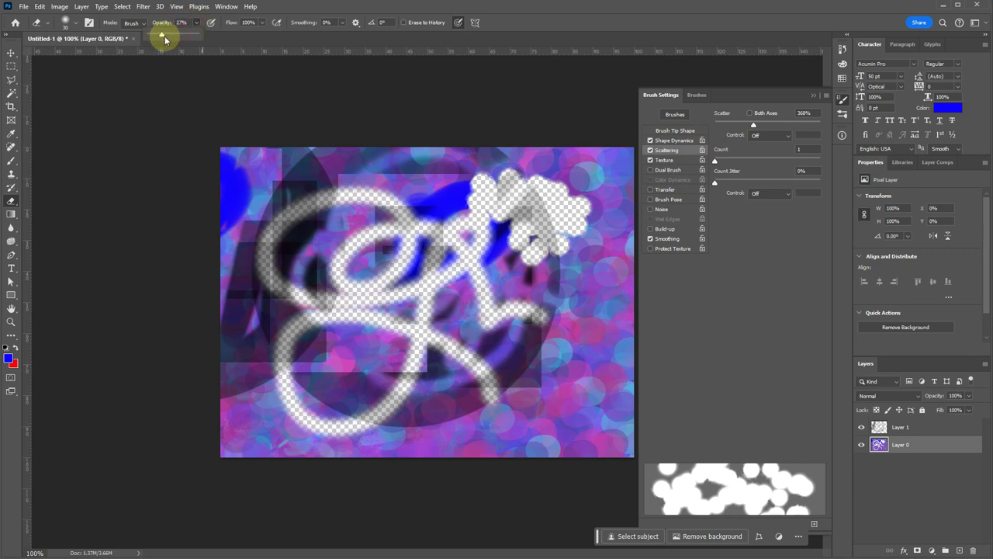
{"action": "left_click_drag", "start_coordinate": [167, 39], "coordinate": [170, 39]}
{"action": "mouse_move", "coordinate": [515, 196]}
{"action": "left_mouse_down"}
{"action": "mouse_move", "coordinate": [537, 202]}
{"action": "mouse_move", "coordinate": [396, 179]}
{"action": "mouse_move", "coordinate": [261, 175]}
{"action": "mouse_move", "coordinate": [456, 261]}
{"action": "mouse_move", "coordinate": [554, 361]}
{"action": "mouse_move", "coordinate": [640, 409]}
{"action": "mouse_move", "coordinate": [634, 309]}
{"action": "left_mouse_up"}
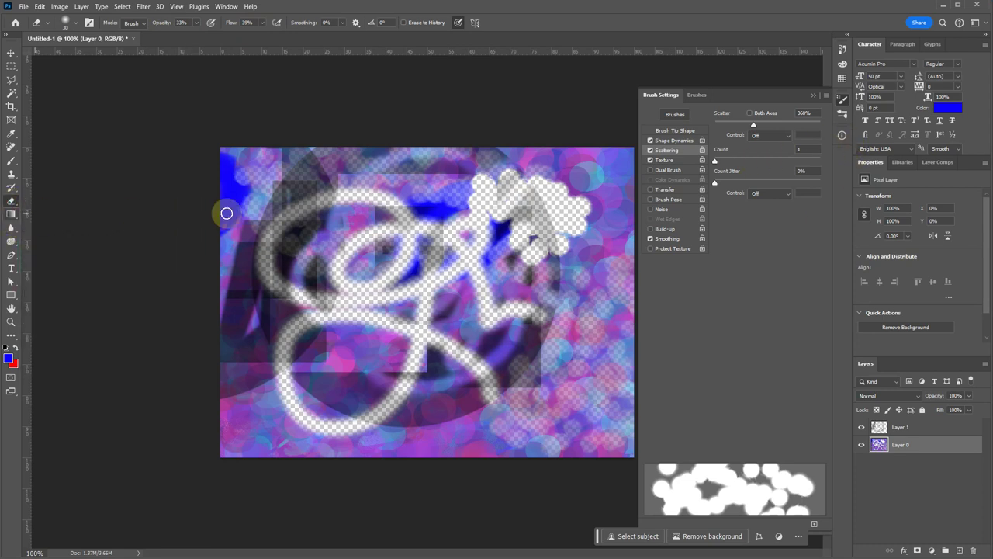
Add a new layer above Layer 0 and fill it with a diagonal blue-to-red gradient
{"action": "left_click", "coordinate": [842, 99]}
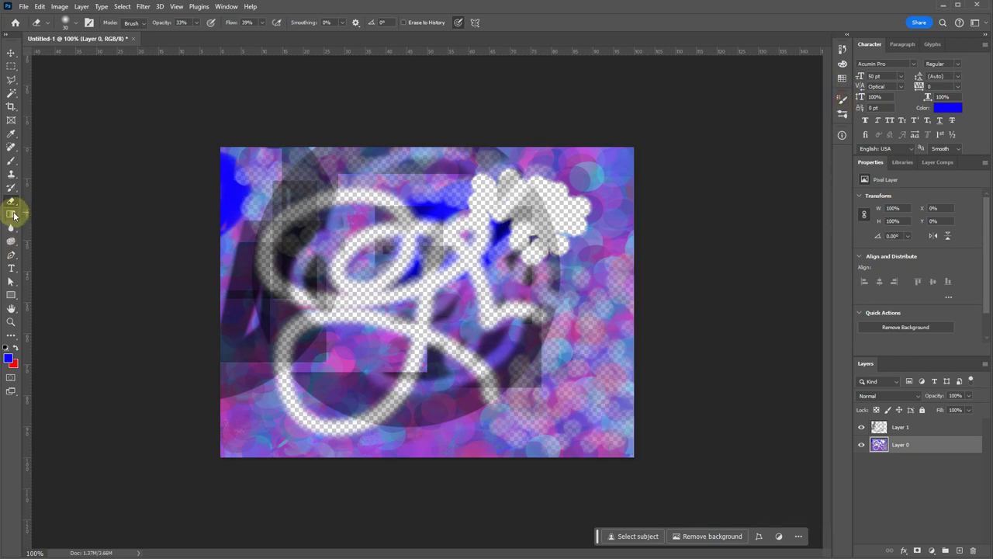
{"action": "left_click", "coordinate": [959, 551]}
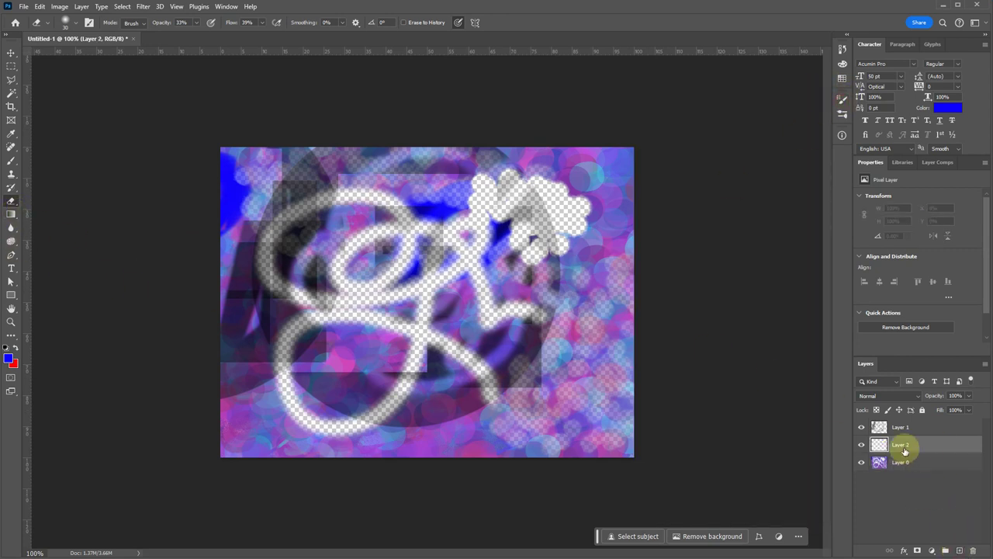
{"action": "left_click", "coordinate": [10, 215]}
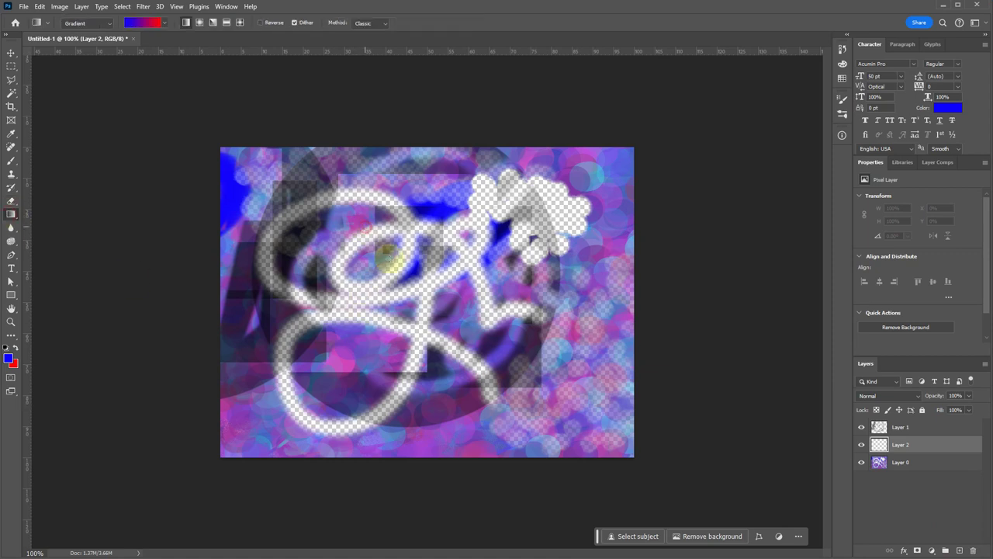
{"action": "left_click_drag", "start_coordinate": [365, 227], "coordinate": [528, 429]}
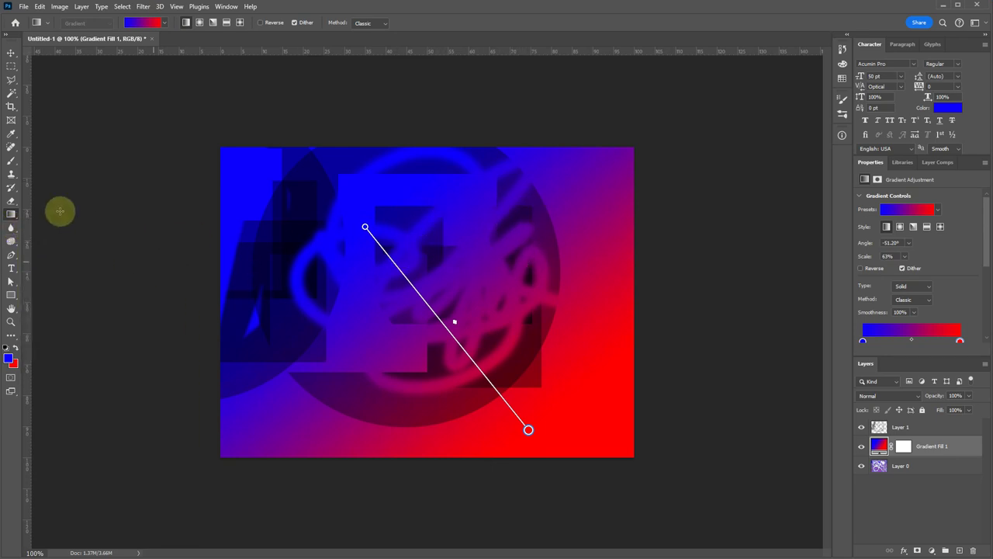
Browse the Blur, Dodge/Burn/Sponge and Pen tool groups without changing anything
{"action": "left_click", "coordinate": [12, 228]}
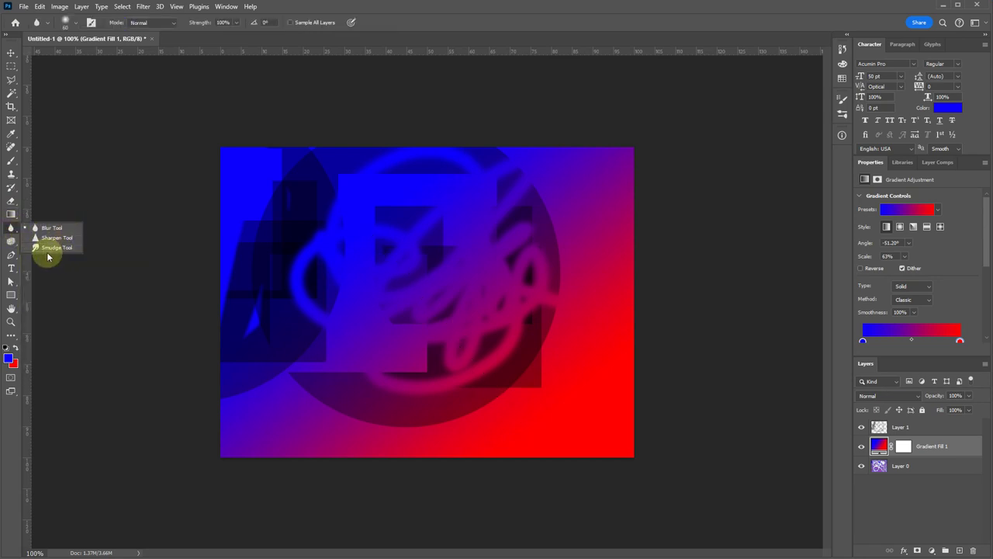
{"action": "left_click", "coordinate": [9, 241]}
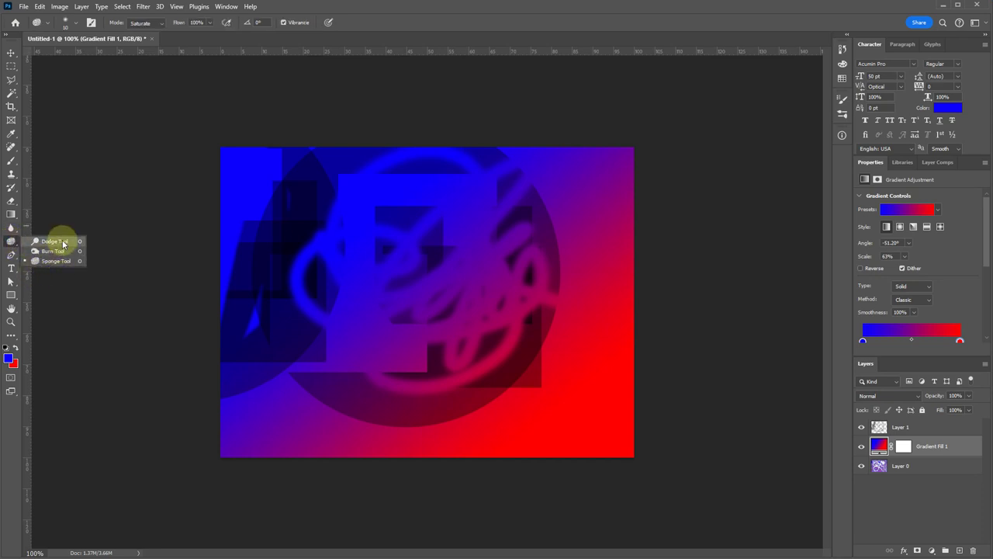
{"action": "left_click", "coordinate": [10, 257]}
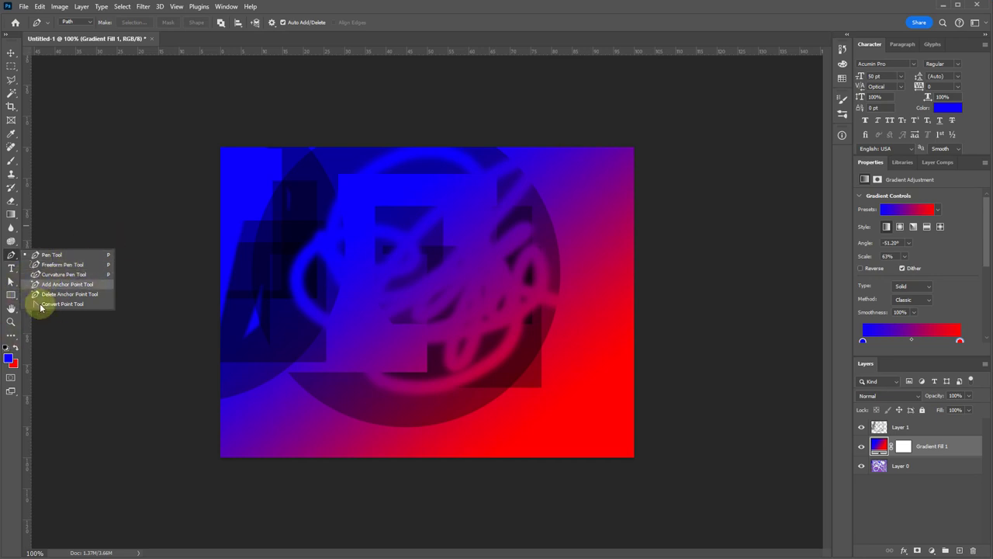
{"action": "left_click", "coordinate": [11, 258]}
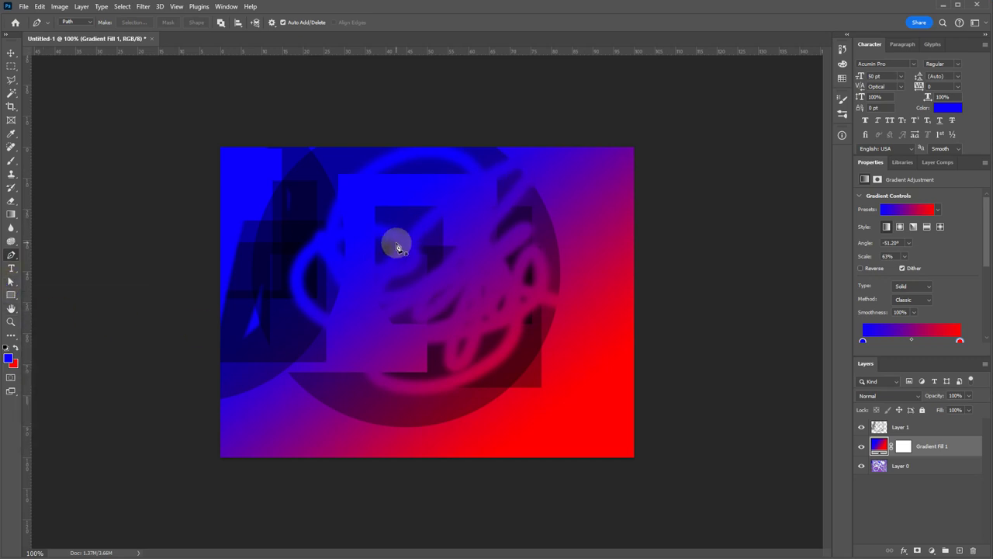
Add a text layer reading 'Hello there' near the top centre and commit it
{"action": "key", "text": "t"}
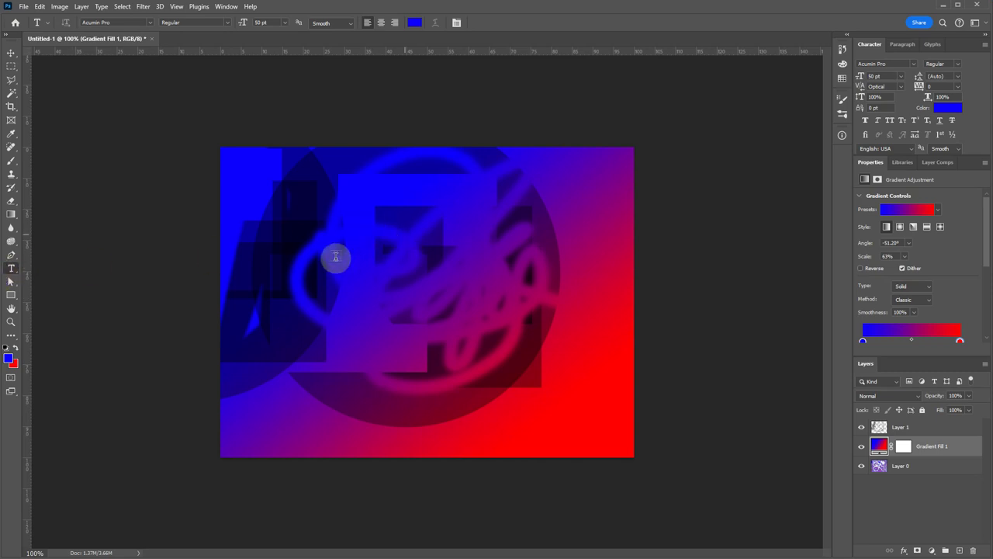
{"action": "left_click", "coordinate": [389, 235]}
{"action": "key", "text": "BackSpace"}
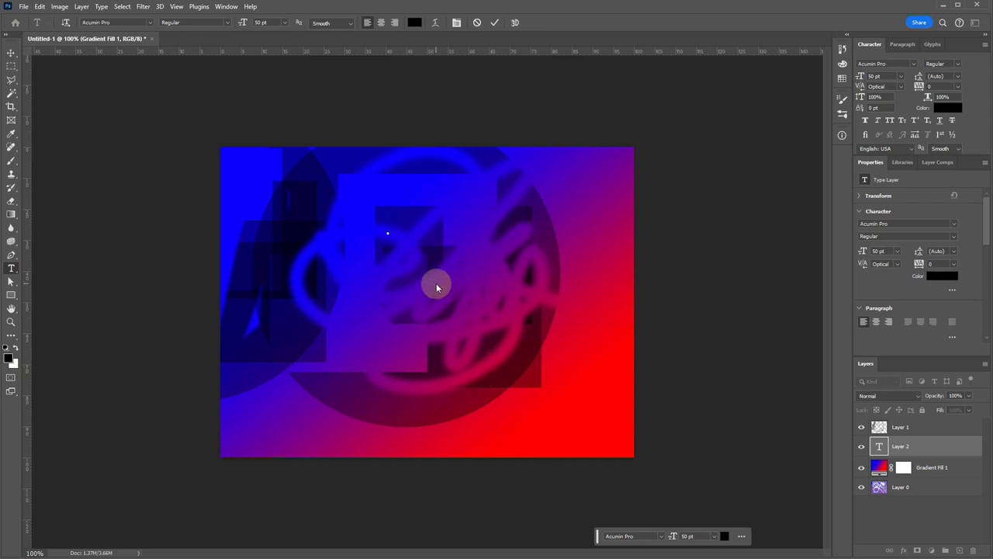
{"action": "type", "text": "Hello there"}
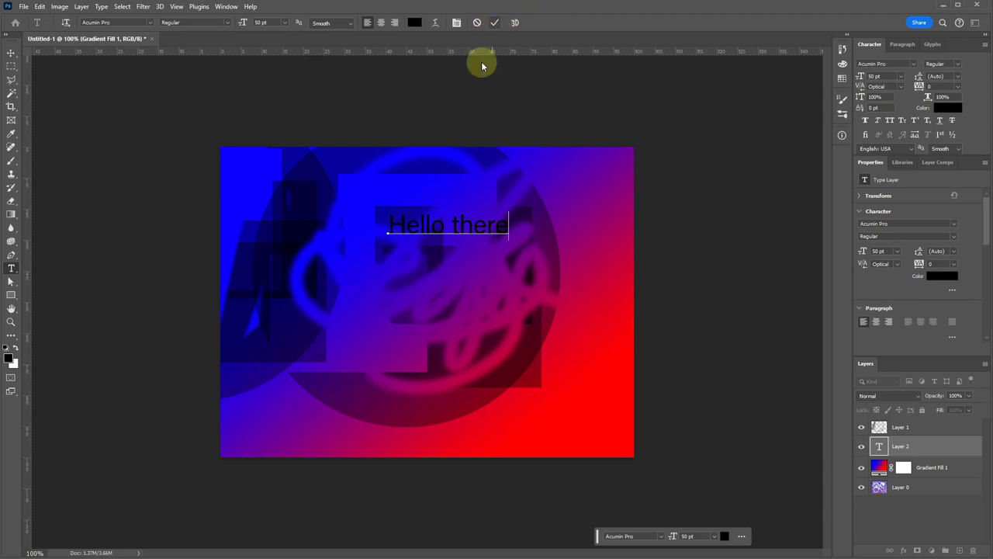
{"action": "key", "text": "ctrl+Return"}
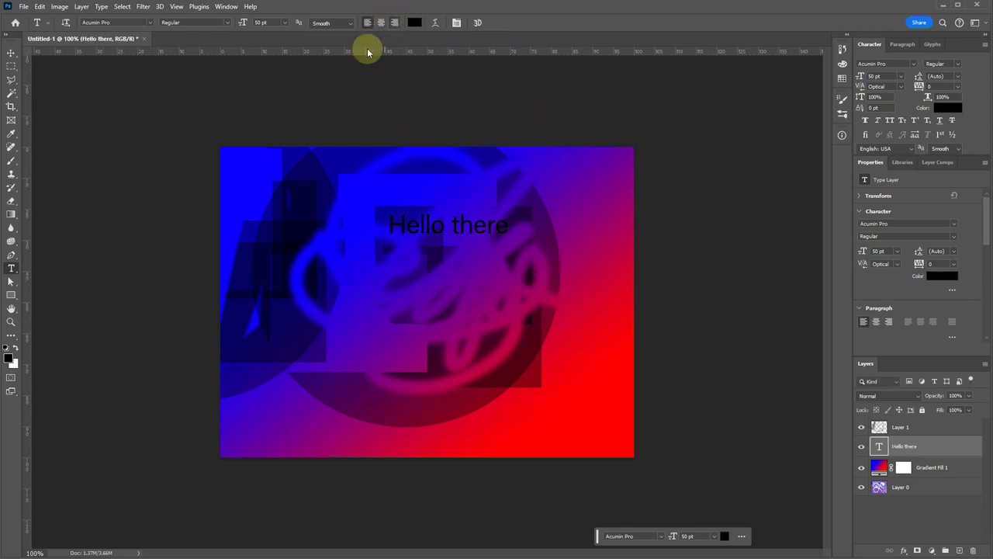
Apply an Arc warp to the 'Hello there' text
{"action": "left_click", "coordinate": [434, 24]}
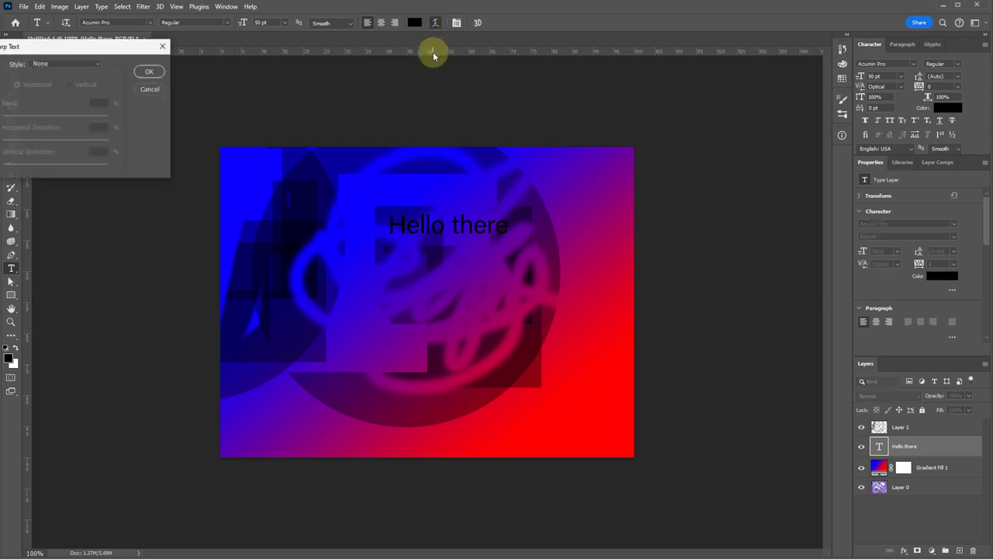
{"action": "left_click", "coordinate": [77, 65]}
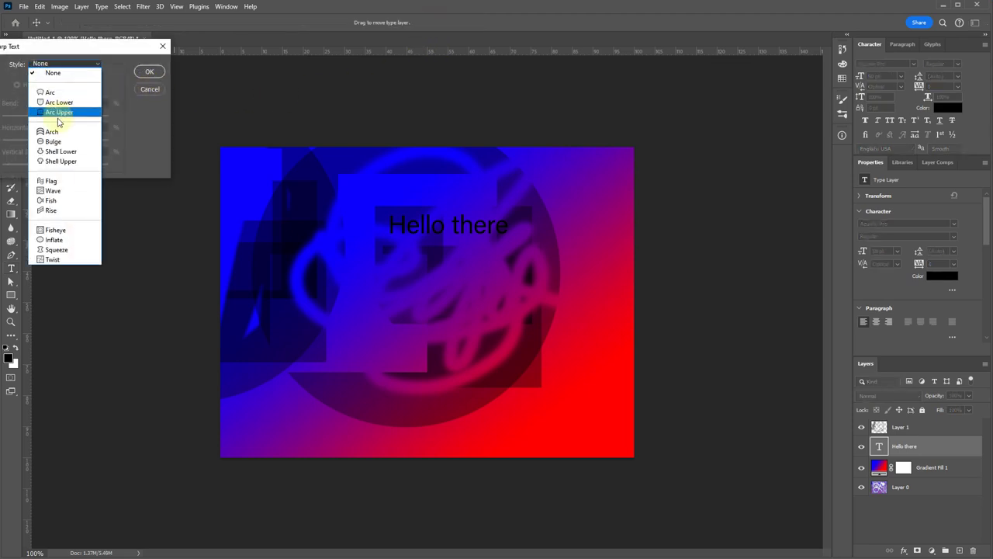
{"action": "left_click", "coordinate": [68, 92]}
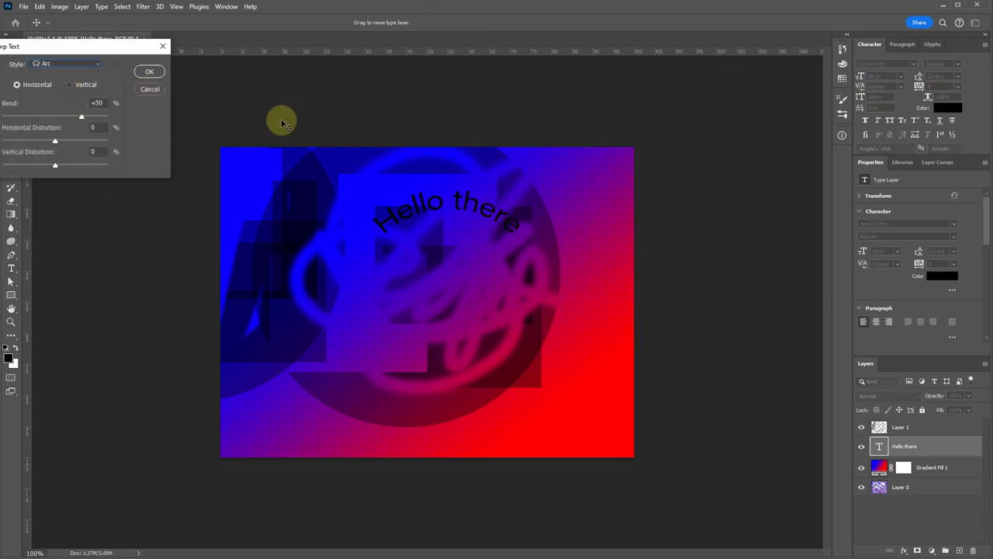
{"action": "left_click", "coordinate": [150, 71]}
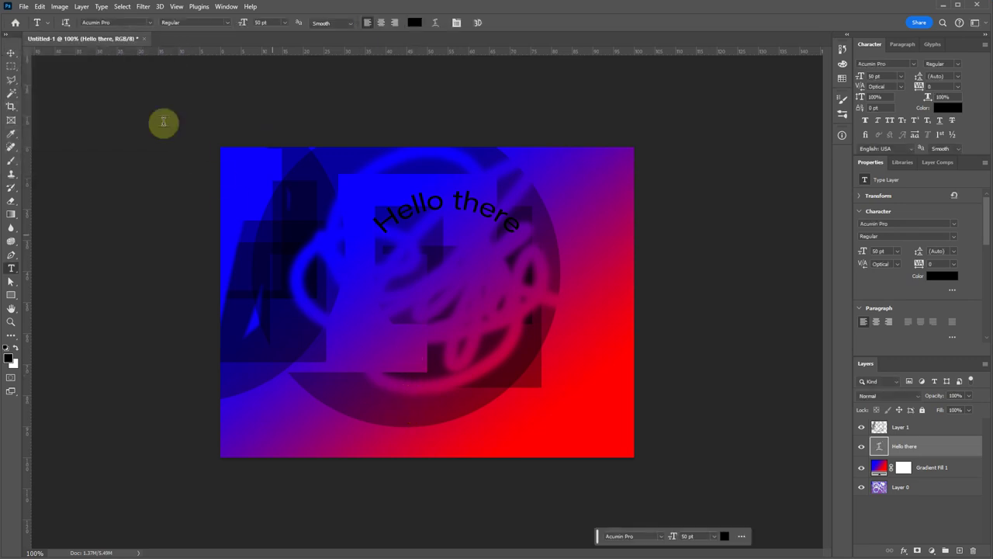
Preview fonts without changing the font, then start a new text box below the image
{"action": "left_click", "coordinate": [150, 22]}
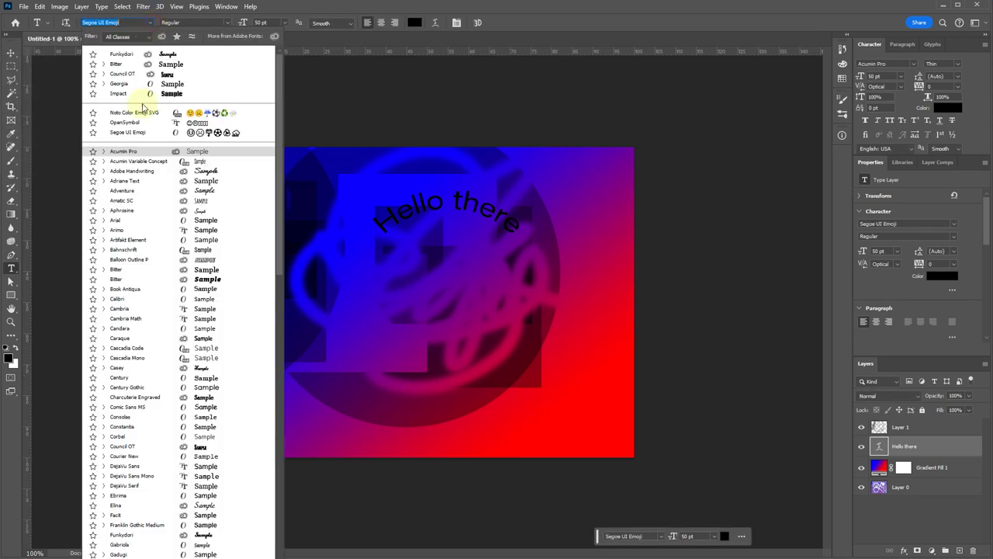
{"action": "key", "text": "Up"}
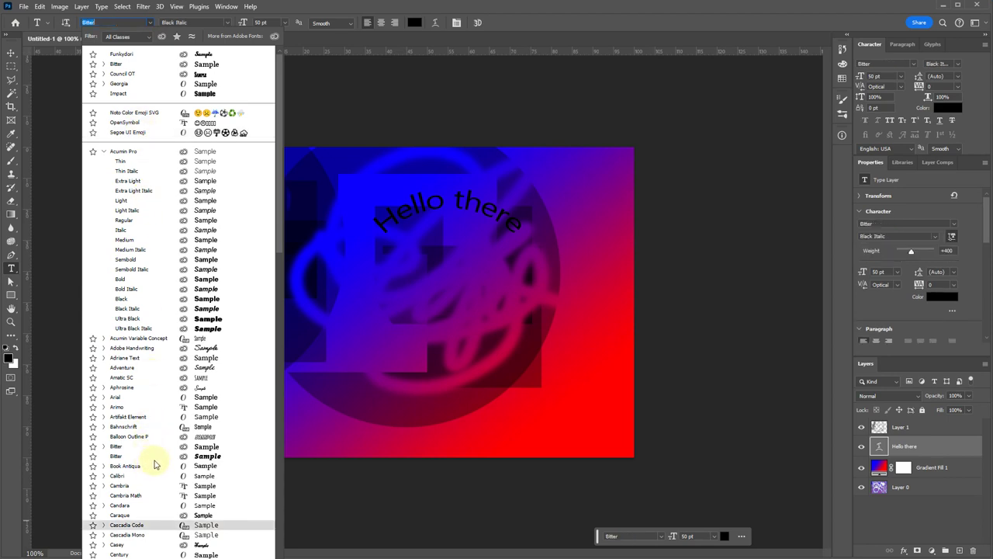
{"action": "scroll", "coordinate": [154, 464], "scroll_direction": "down", "scroll_amount": 3}
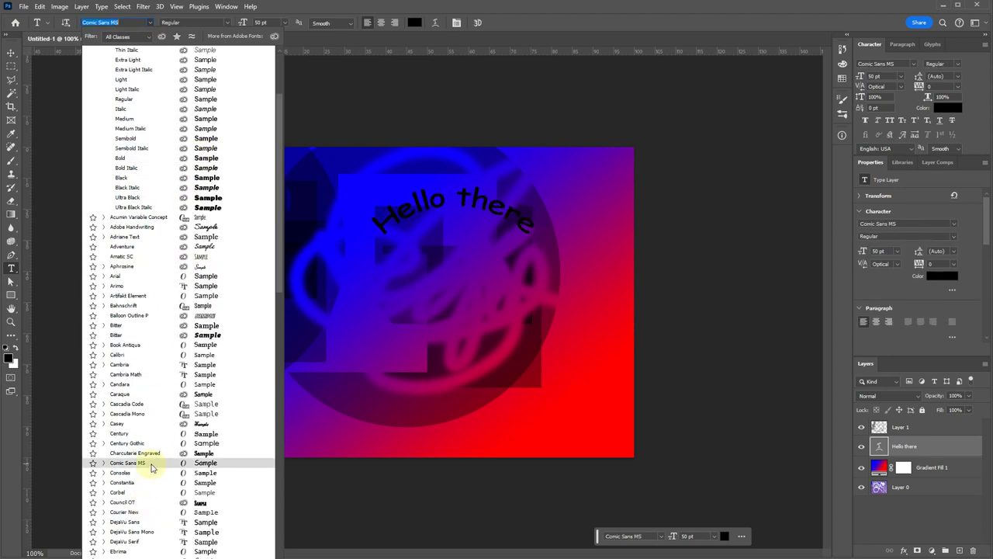
{"action": "left_click", "coordinate": [402, 503]}
{"action": "left_click", "coordinate": [479, 510]}
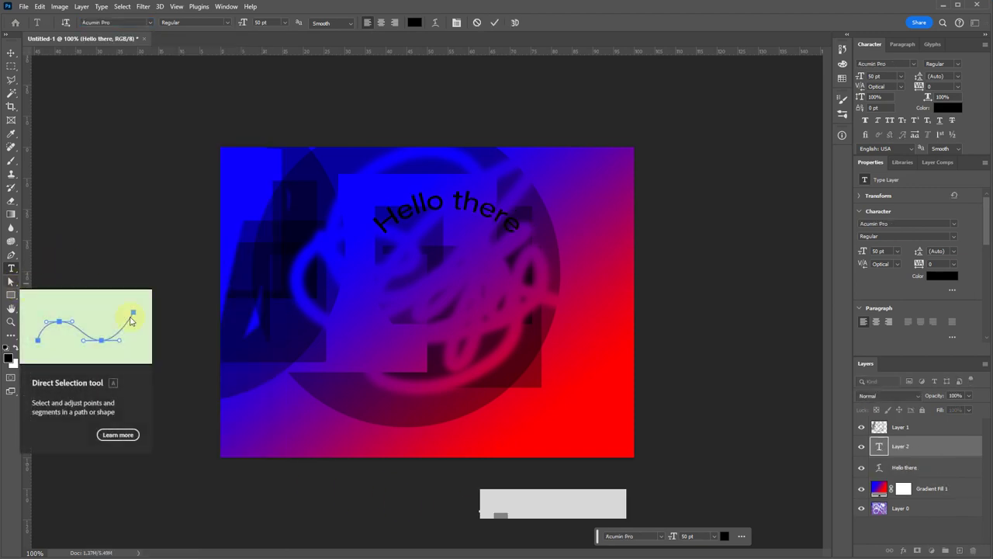
Commit the placeholder text and shift Layer 1 slightly right and down
{"action": "key", "text": "ctrl+Return"}
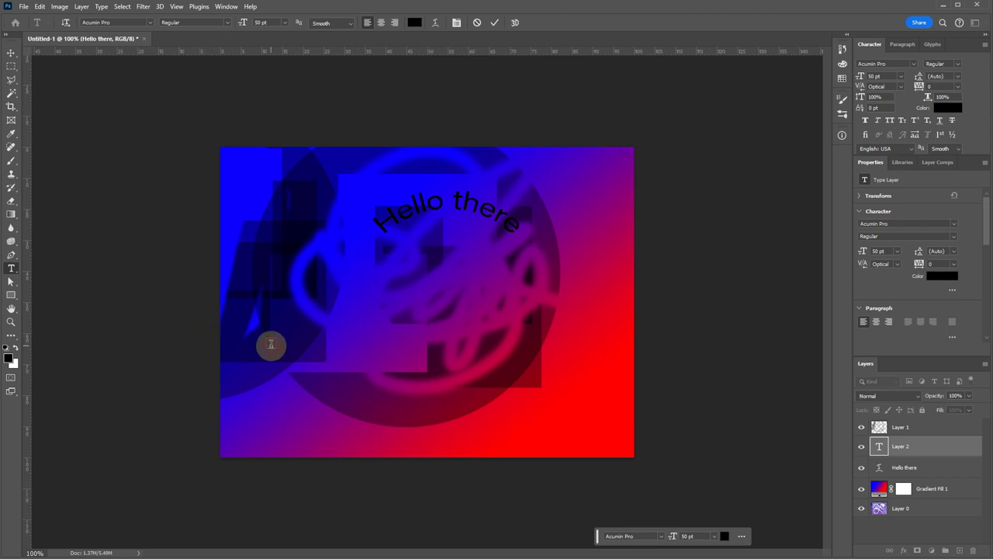
{"action": "key", "text": "v"}
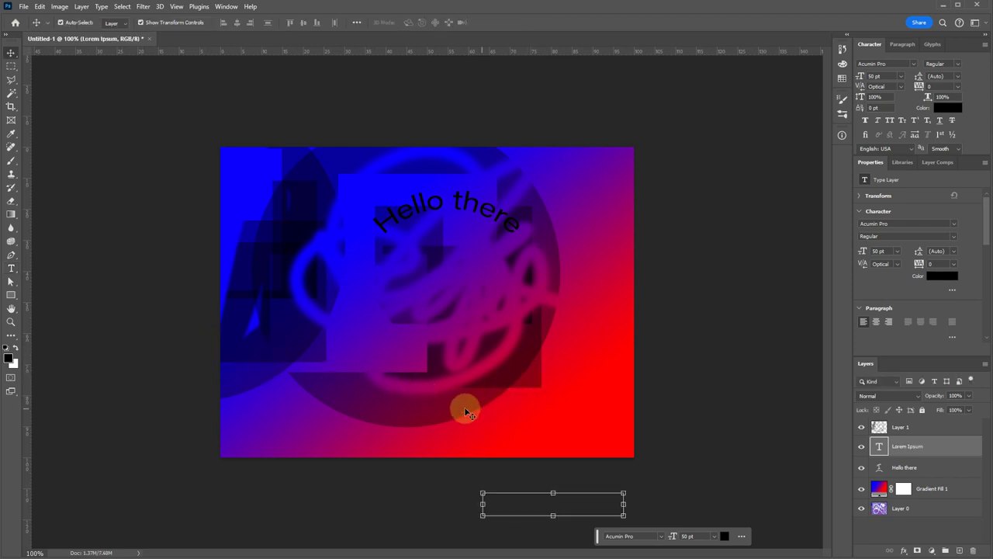
{"action": "left_click", "coordinate": [208, 165]}
{"action": "left_click", "coordinate": [373, 215]}
{"action": "left_click", "coordinate": [399, 206]}
{"action": "left_click_drag", "start_coordinate": [357, 264], "coordinate": [394, 283]}
Move the arched 'Hello there' text to the upper left of the canvas
{"action": "key", "text": "a"}
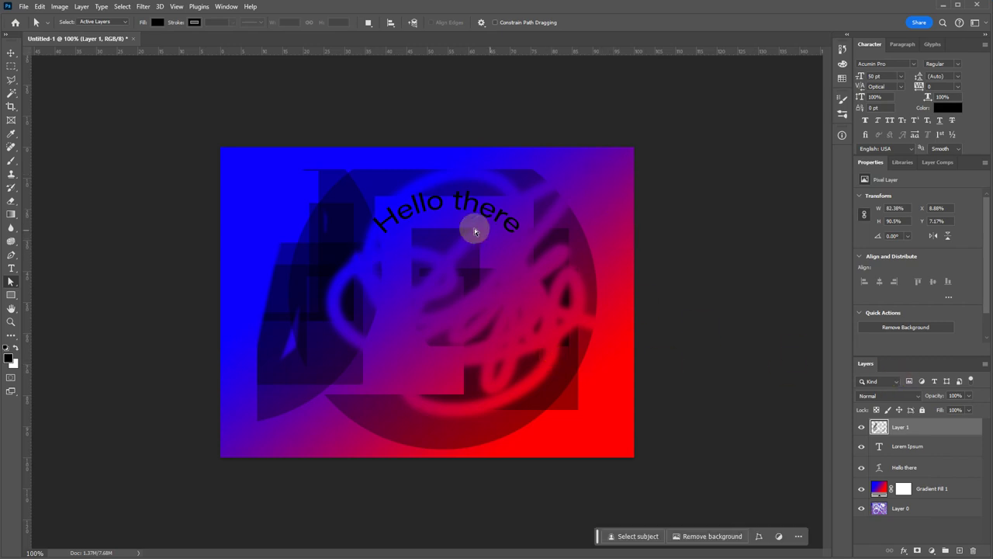
{"action": "key", "text": "v"}
{"action": "left_click", "coordinate": [428, 200]}
{"action": "left_click_drag", "start_coordinate": [427, 200], "coordinate": [318, 183]}
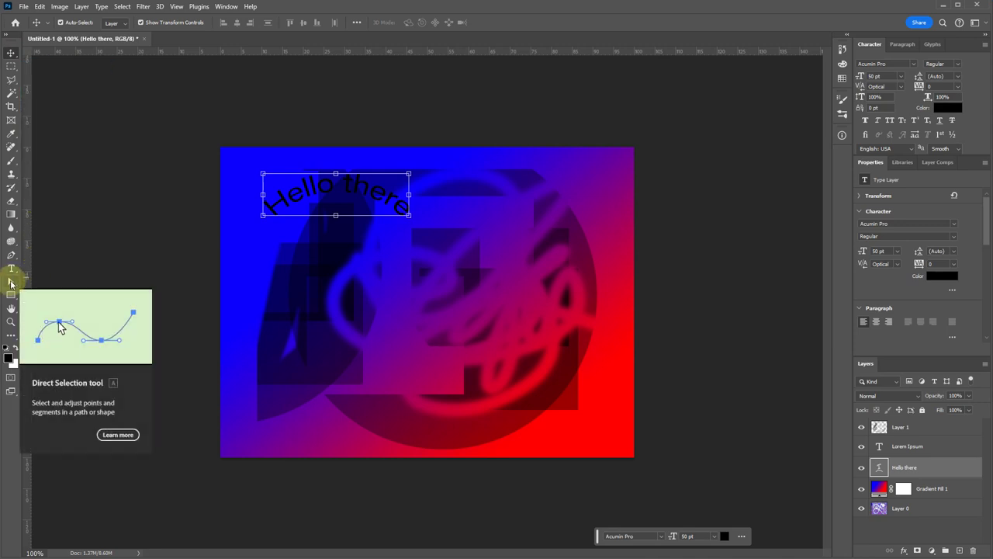
{"action": "left_click", "coordinate": [11, 283]}
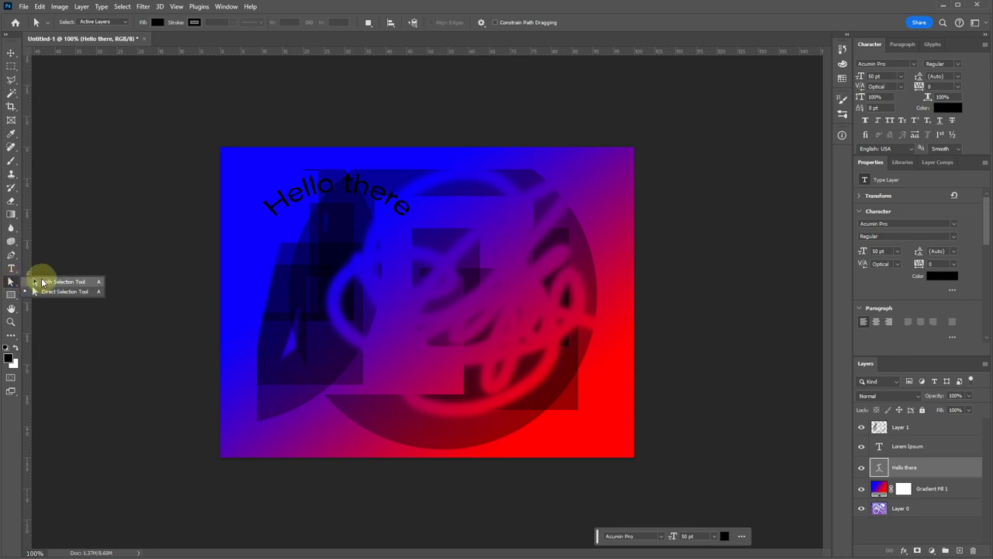
{"action": "left_click", "coordinate": [10, 284]}
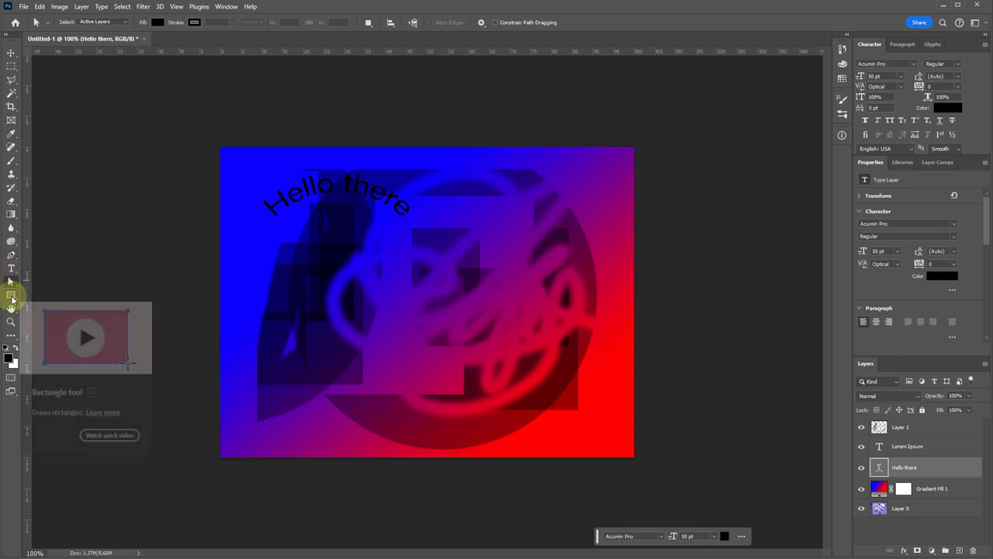
Draw a black rectangle in the middle of the image
{"action": "left_click", "coordinate": [12, 296]}
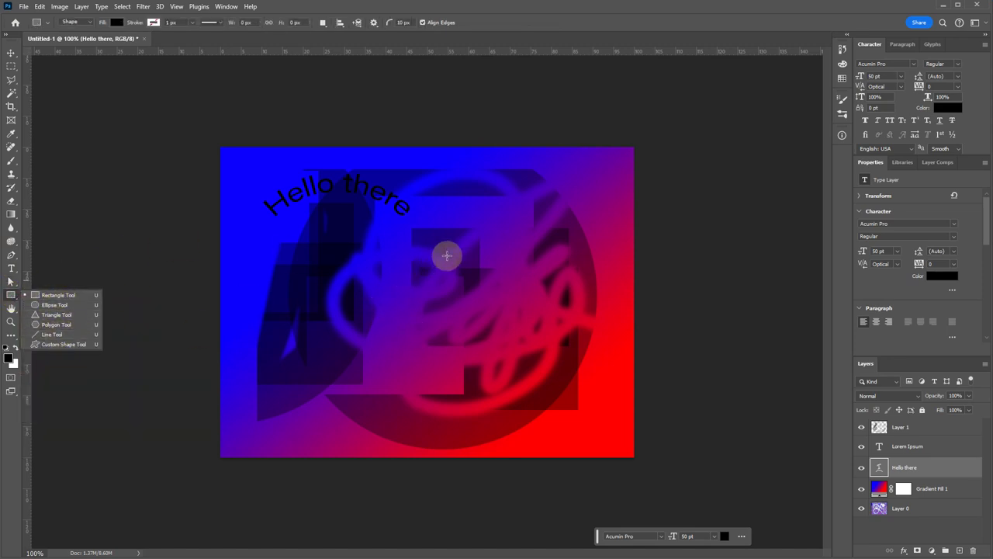
{"action": "left_click_drag", "start_coordinate": [464, 249], "coordinate": [344, 361]}
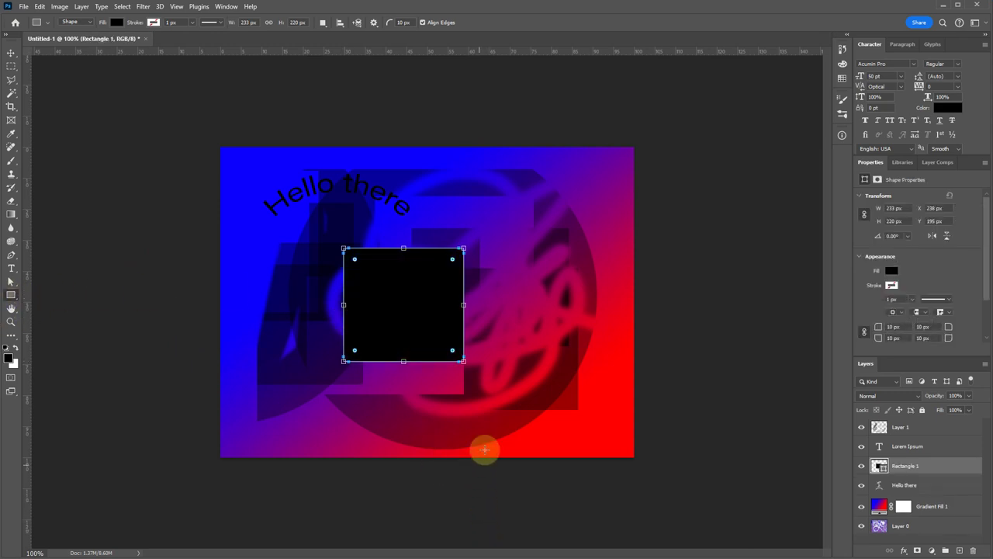
{"action": "left_click", "coordinate": [479, 430]}
Delete Layer 1, undoing the accidental square move and 'Hello there' deletion
{"action": "key", "text": "v"}
{"action": "left_click", "coordinate": [383, 198]}
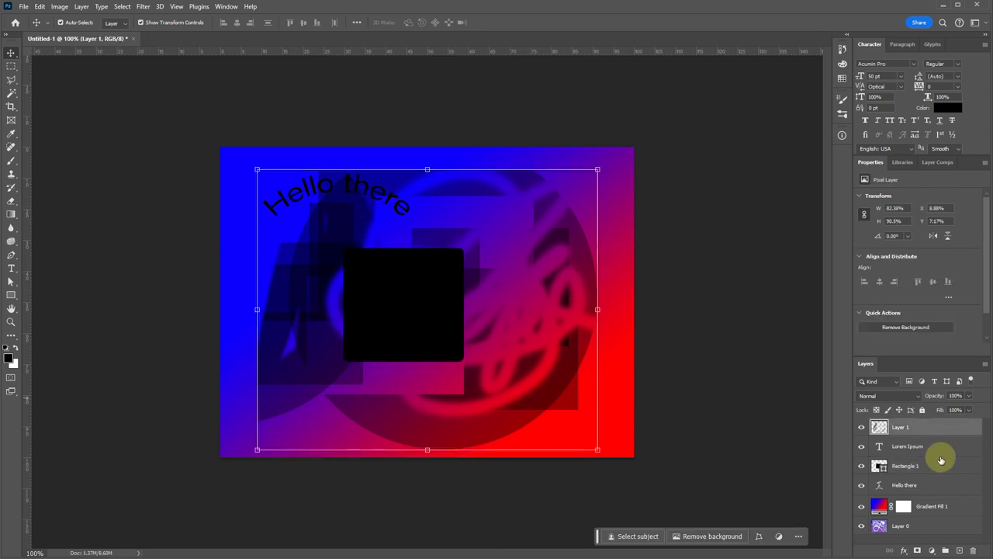
{"action": "key", "text": "Delete"}
{"action": "left_click", "coordinate": [397, 203]}
{"action": "key", "text": "Delete"}
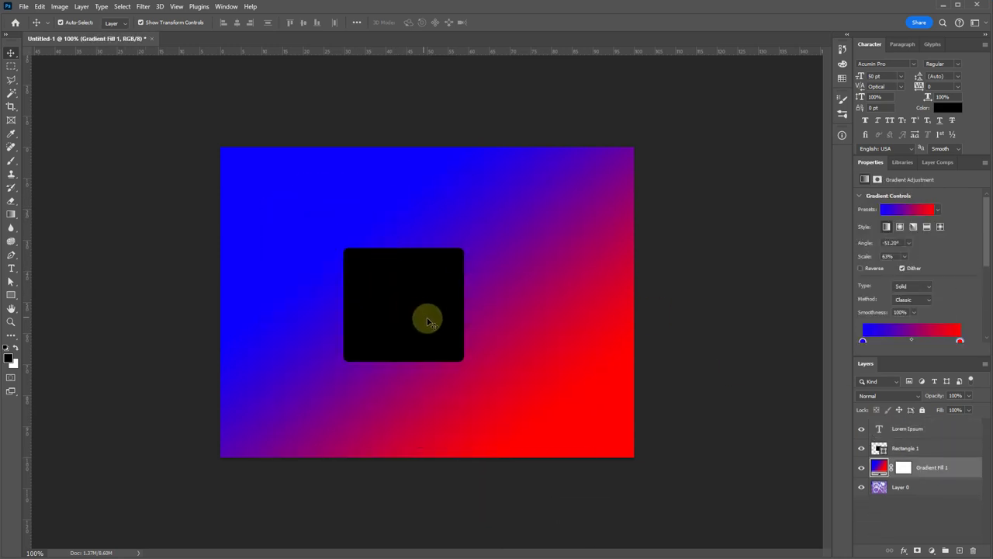
{"action": "left_click_drag", "start_coordinate": [426, 317], "coordinate": [484, 250]}
{"action": "key", "text": "ctrl+z"}
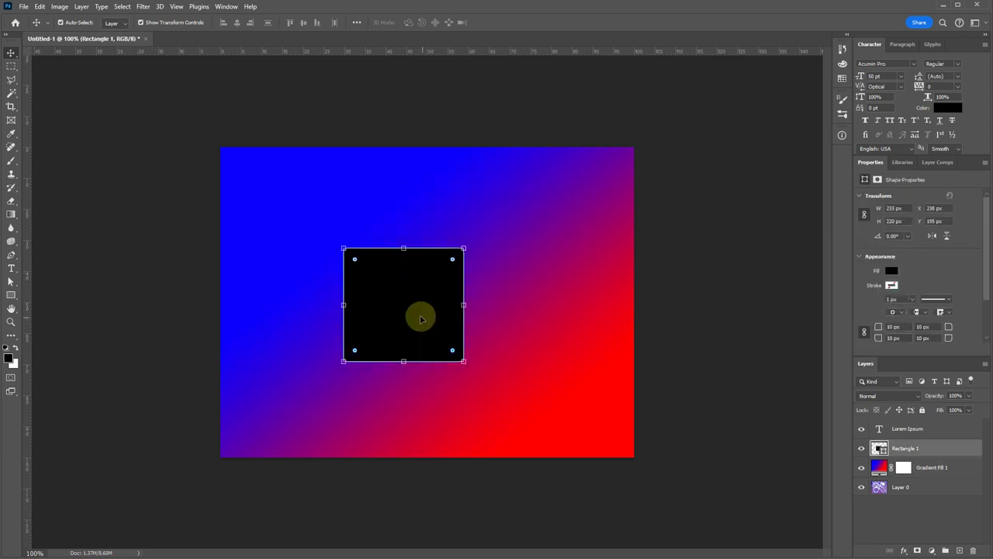
{"action": "key", "text": "ctrl+z"}
{"action": "key", "text": "ctrl+z"}
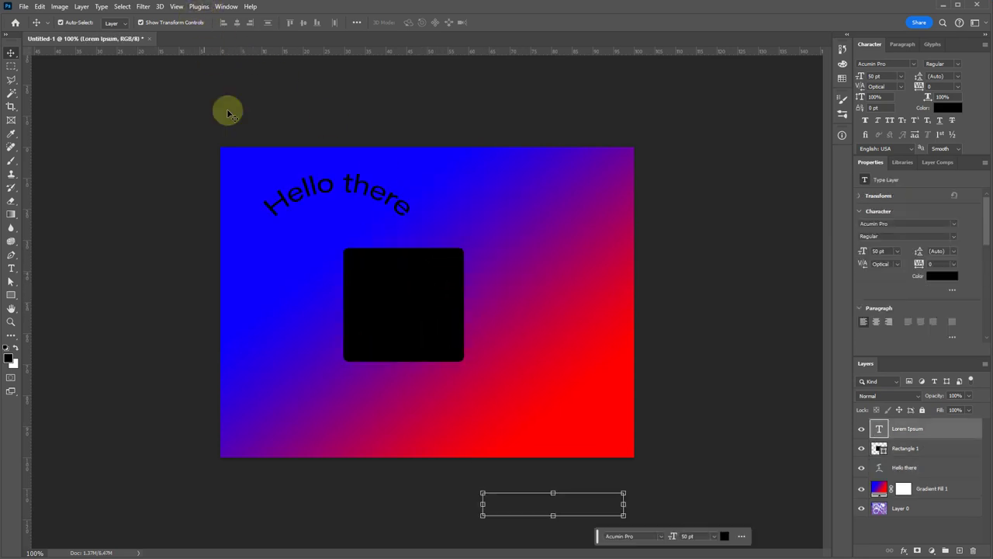
Select and delete the empty Lorem Ipsum text layer
{"action": "mouse_move", "coordinate": [512, 509]}
{"action": "left_mouse_down"}
{"action": "mouse_move", "coordinate": [388, 349]}
{"action": "mouse_move", "coordinate": [465, 404]}
{"action": "mouse_move", "coordinate": [536, 515]}
{"action": "mouse_move", "coordinate": [517, 512]}
{"action": "left_mouse_up"}
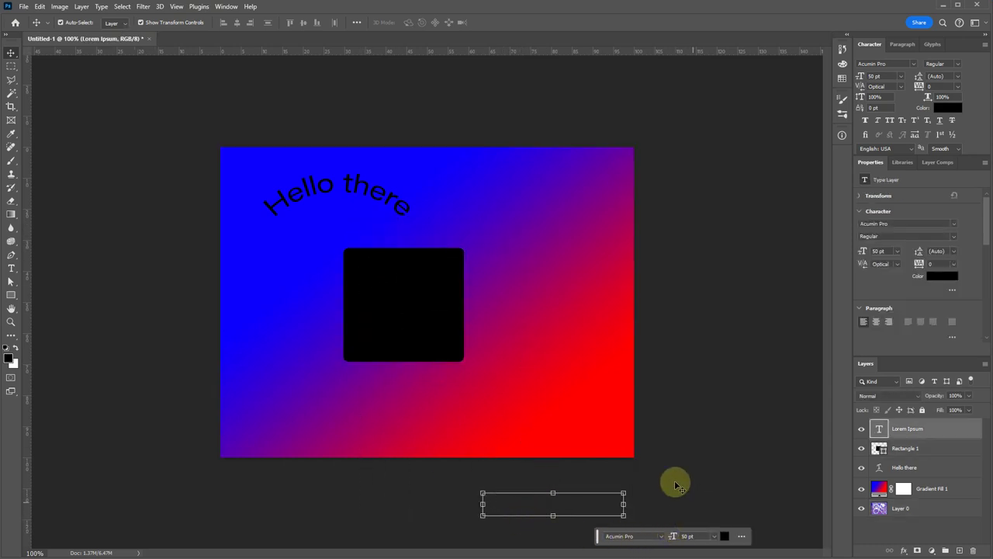
{"action": "left_click_drag", "start_coordinate": [662, 480], "coordinate": [574, 520]}
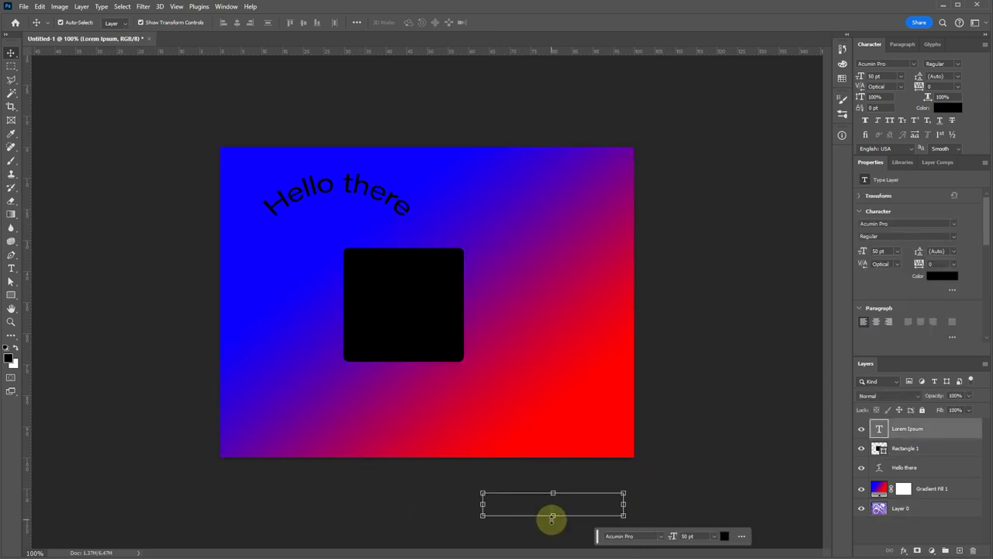
{"action": "key", "text": "Delete"}
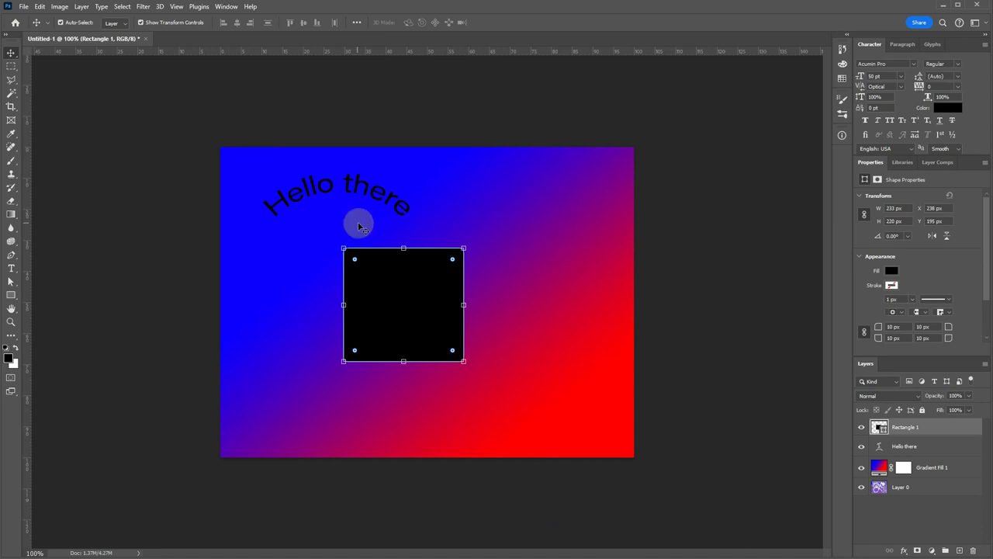
Apply a Drop Shadow layer style to the arched 'Hello there' text layer
{"action": "left_click", "coordinate": [311, 178]}
{"action": "left_click", "coordinate": [81, 6]}
{"action": "left_click", "coordinate": [120, 108]}
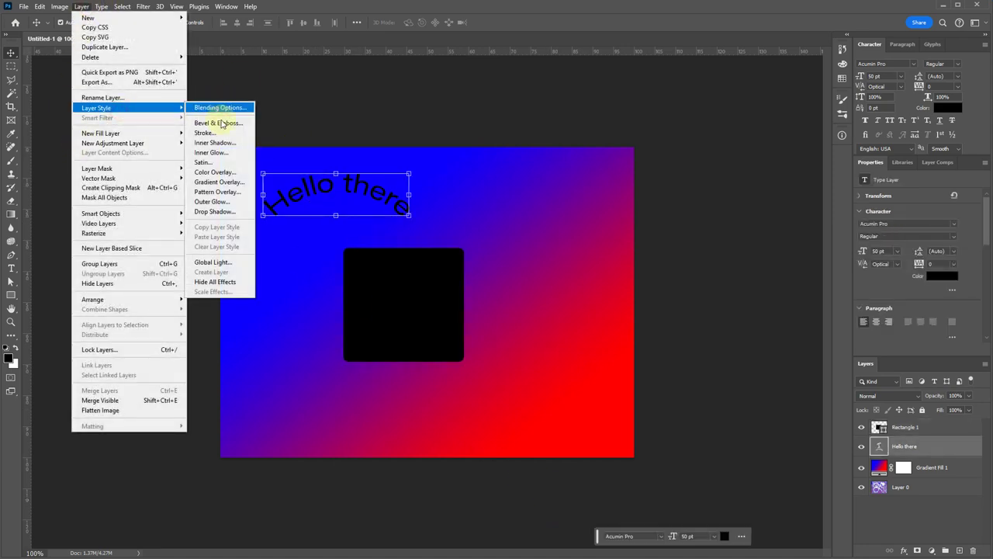
{"action": "left_click", "coordinate": [408, 225]}
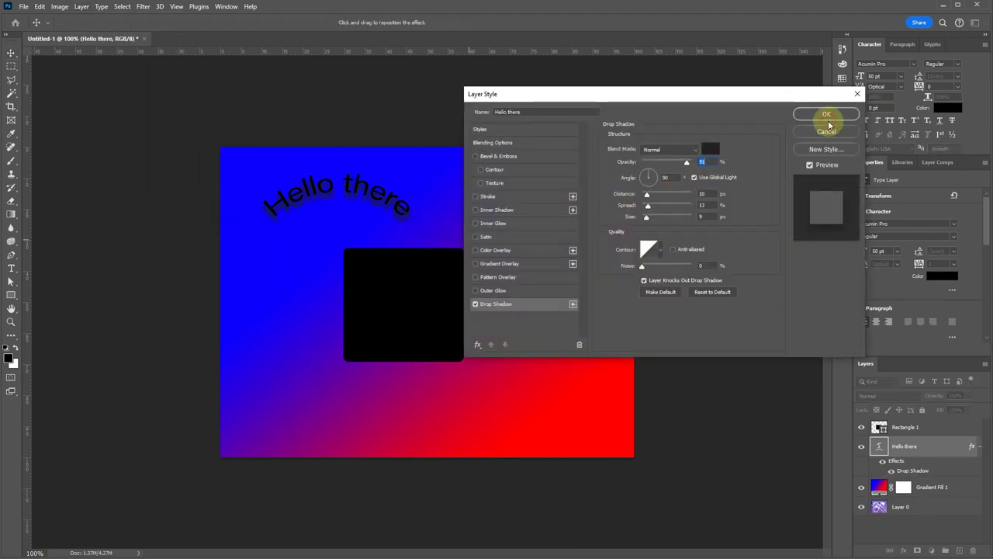
{"action": "left_click", "coordinate": [828, 116]}
{"action": "left_click", "coordinate": [362, 281]}
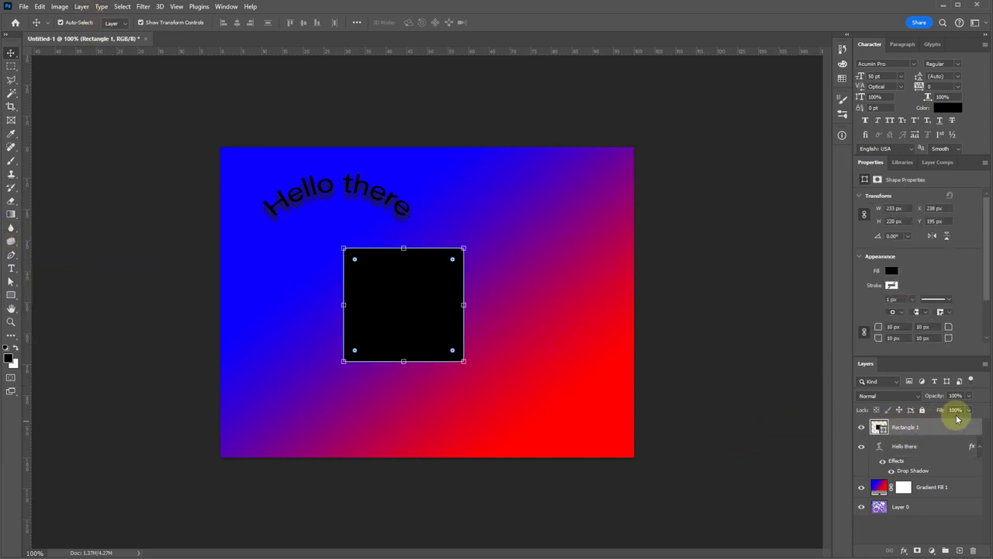
Lower the Rectangle 1 square to 41% opacity and enlarge it toward the lower right
{"action": "left_click_drag", "start_coordinate": [969, 397], "coordinate": [941, 406]}
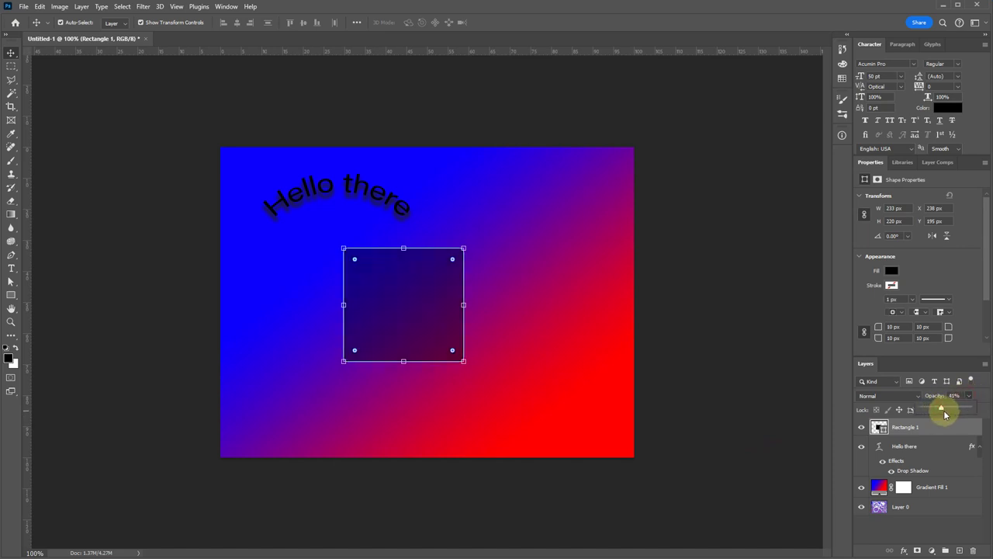
{"action": "left_click_drag", "start_coordinate": [465, 373], "coordinate": [559, 402]}
{"action": "key", "text": "Return"}
Attempt to erase part of the square but decline rasterizing the shape, returning to Move
{"action": "key", "text": "e"}
{"action": "left_click", "coordinate": [404, 309]}
{"action": "left_click", "coordinate": [567, 212]}
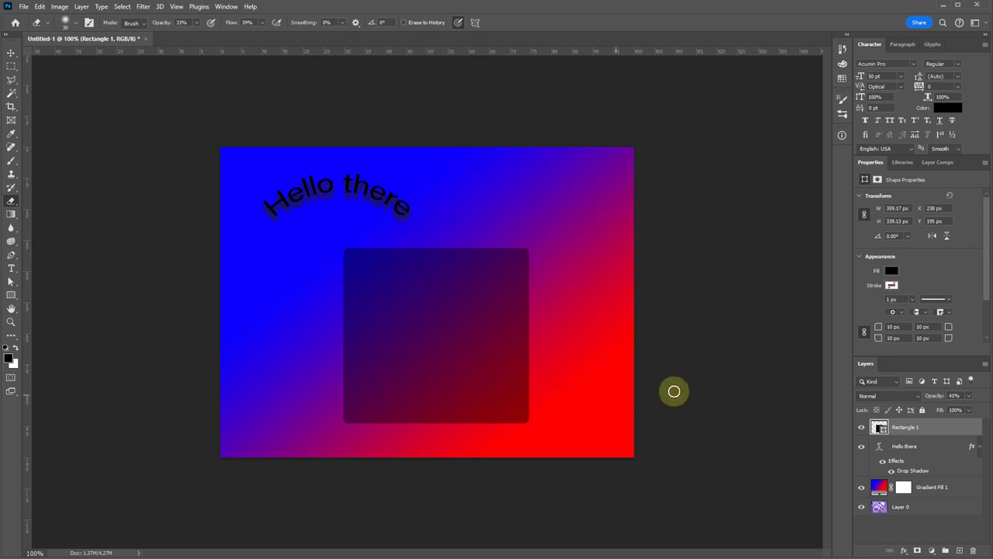
{"action": "key", "text": "v"}
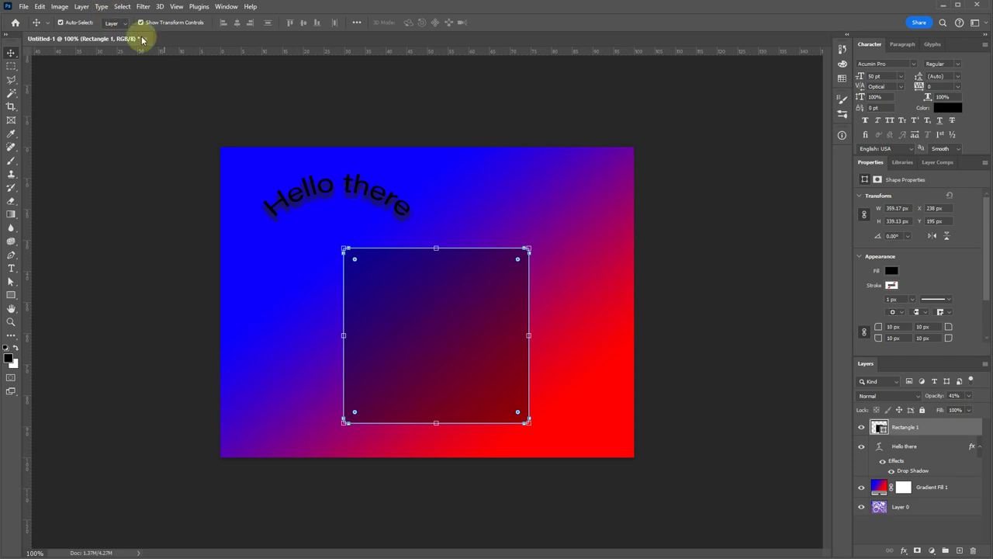
Add a Stroke layer style to Rectangle 1 and thicken it to 4 px
{"action": "left_click", "coordinate": [82, 7]}
{"action": "mouse_move", "coordinate": [129, 107]}
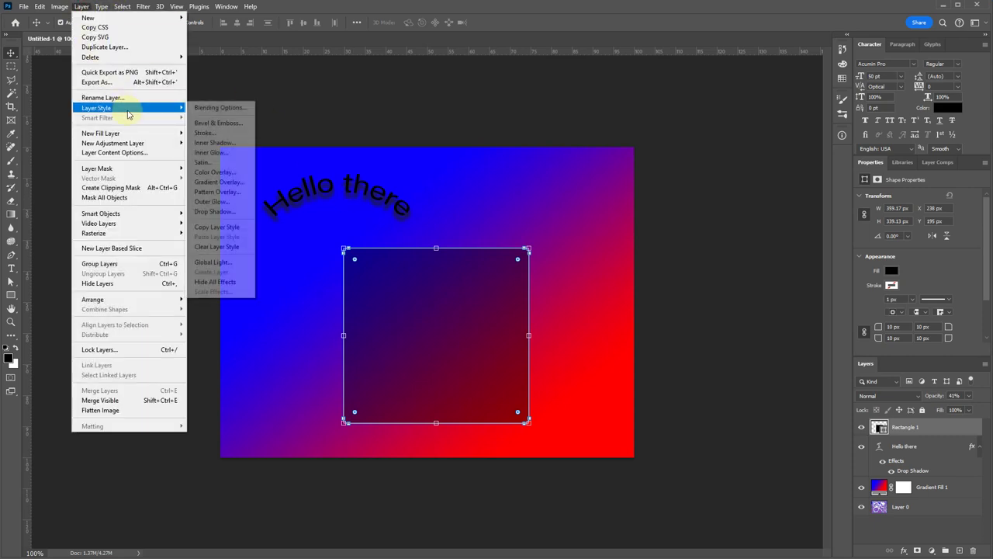
{"action": "left_click", "coordinate": [207, 133]}
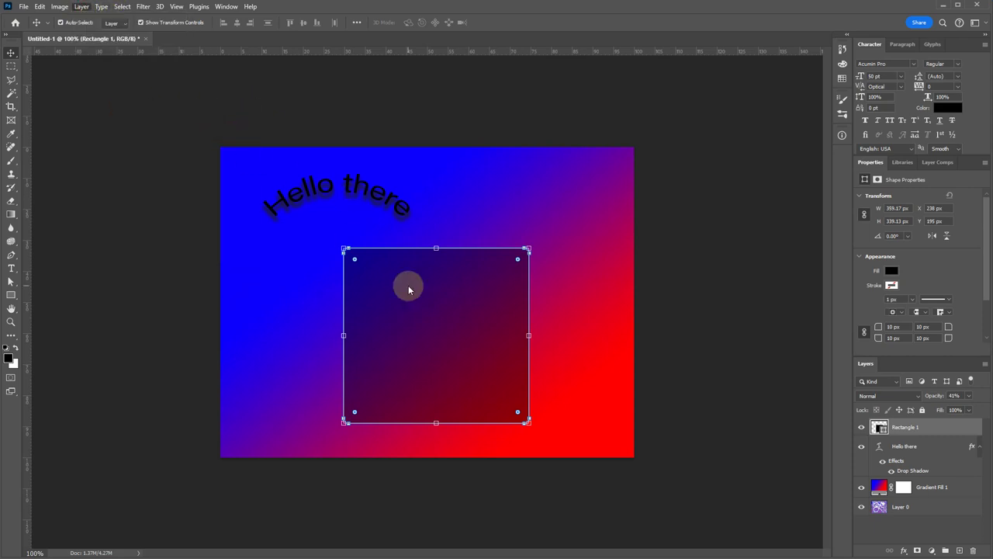
{"action": "left_click_drag", "start_coordinate": [650, 100], "coordinate": [523, 88]}
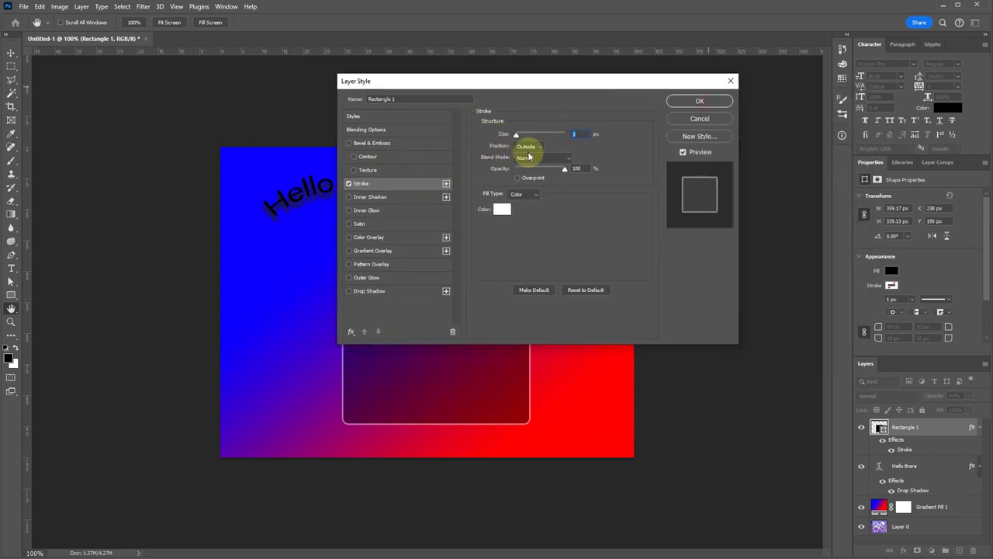
{"action": "left_click_drag", "start_coordinate": [524, 137], "coordinate": [518, 134]}
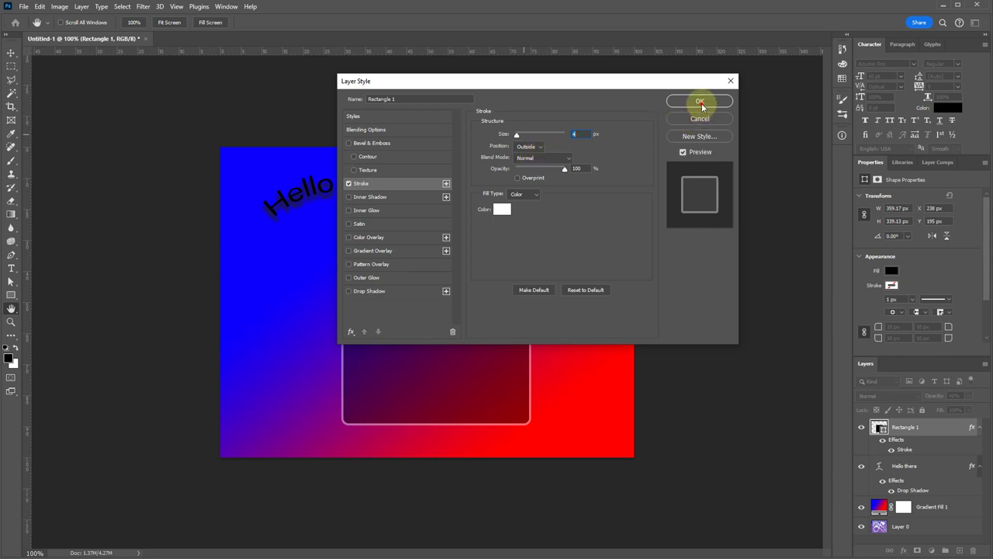
Add Inner Glow, apply the layer style, and select the Hello there text layer
{"action": "left_click_drag", "start_coordinate": [701, 106], "coordinate": [349, 199]}
{"action": "left_click", "coordinate": [349, 211]}
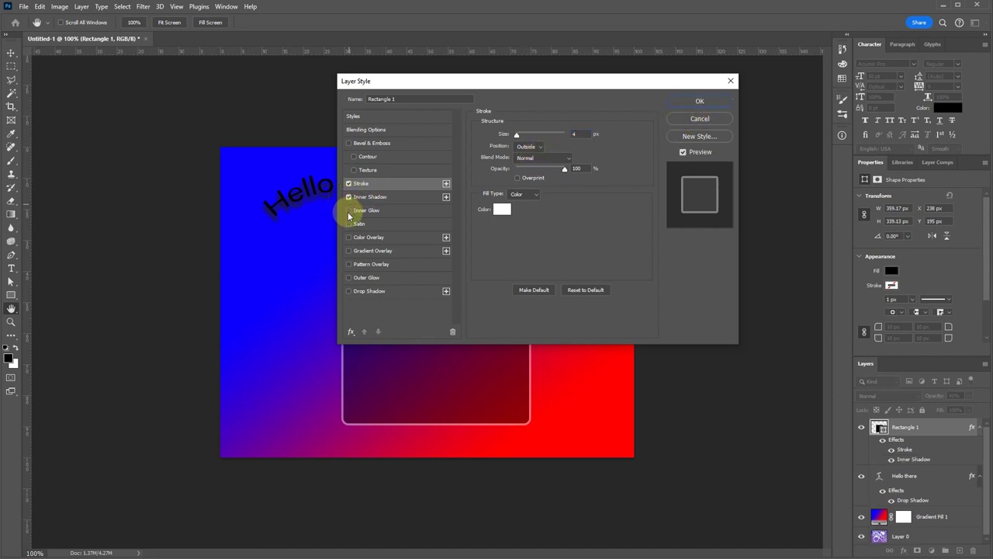
{"action": "left_click", "coordinate": [697, 101]}
{"action": "key", "text": "v"}
{"action": "left_click", "coordinate": [354, 187]}
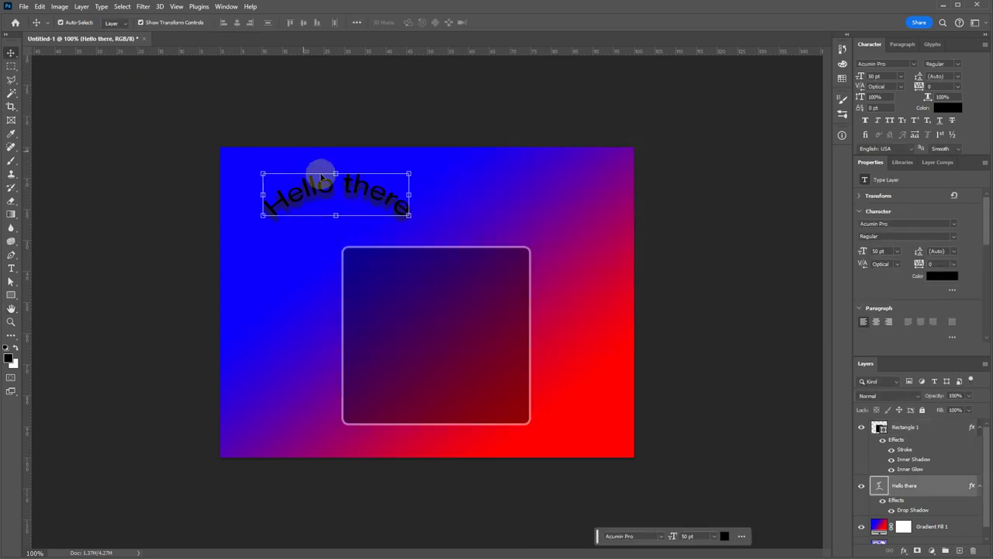
Give the arched Hello there text a thin 1 px white outside stroke, then deselect it
{"action": "left_click", "coordinate": [81, 6]}
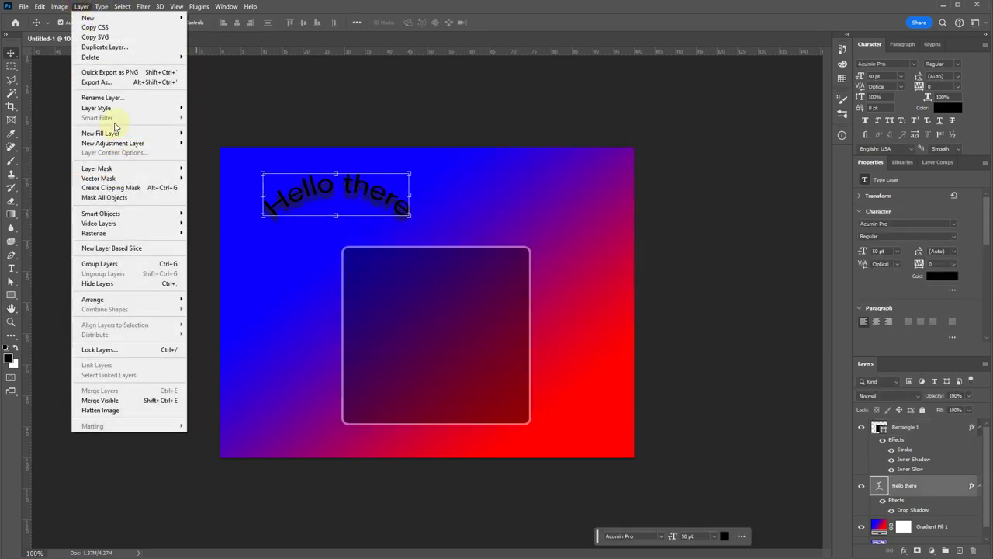
{"action": "mouse_move", "coordinate": [116, 108]}
{"action": "left_click", "coordinate": [230, 135]}
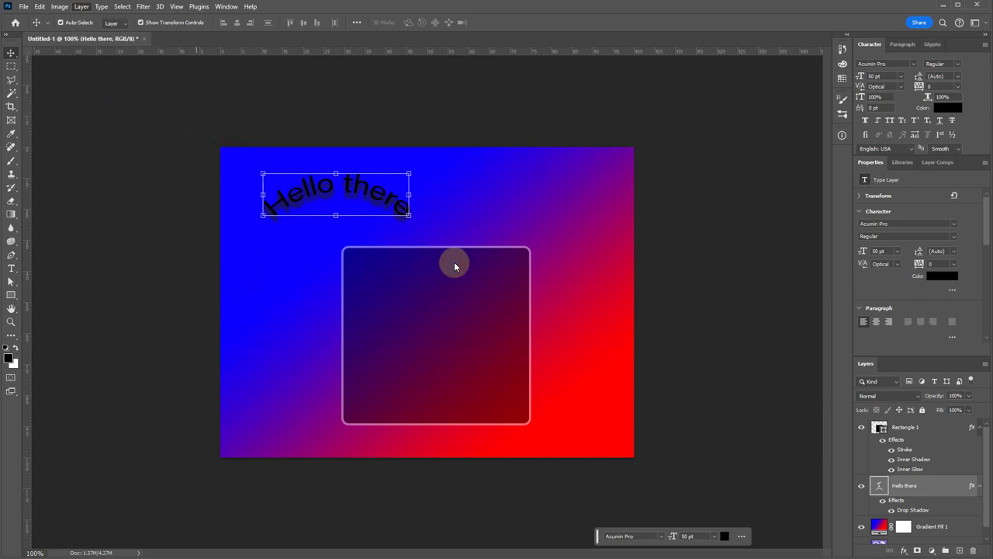
{"action": "left_click_drag", "start_coordinate": [483, 82], "coordinate": [591, 107]}
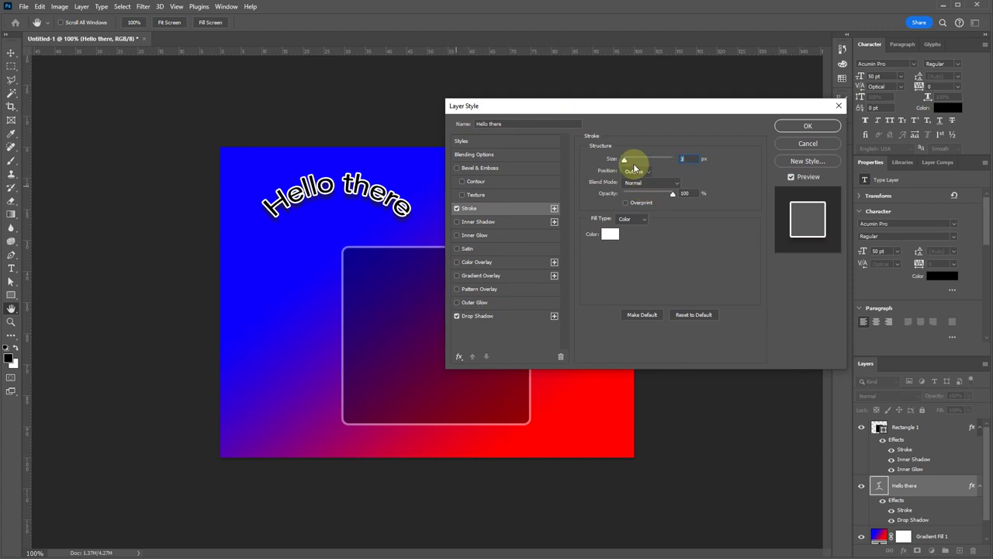
{"action": "key", "text": "Down"}
{"action": "key", "text": "Down"}
{"action": "left_click", "coordinate": [807, 126]}
{"action": "left_click", "coordinate": [131, 286]}
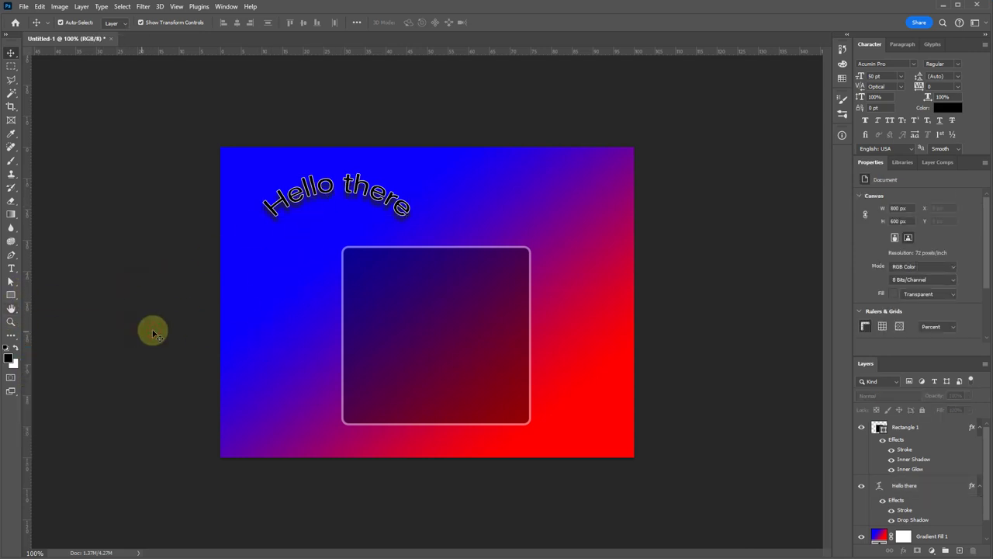
Pan the canvas with the Hand tool, then go back to the Move tool
{"action": "key", "text": "h"}
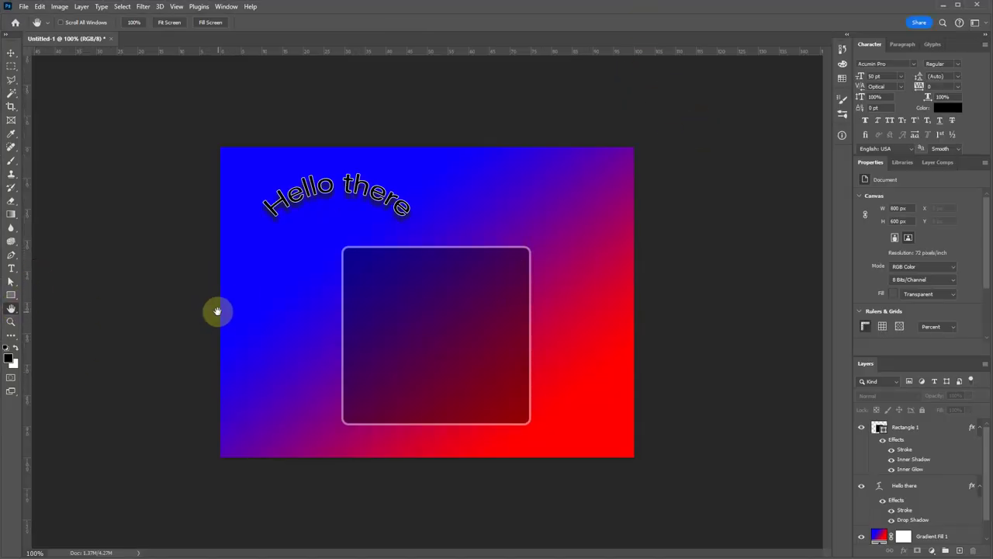
{"action": "left_click", "coordinate": [359, 315]}
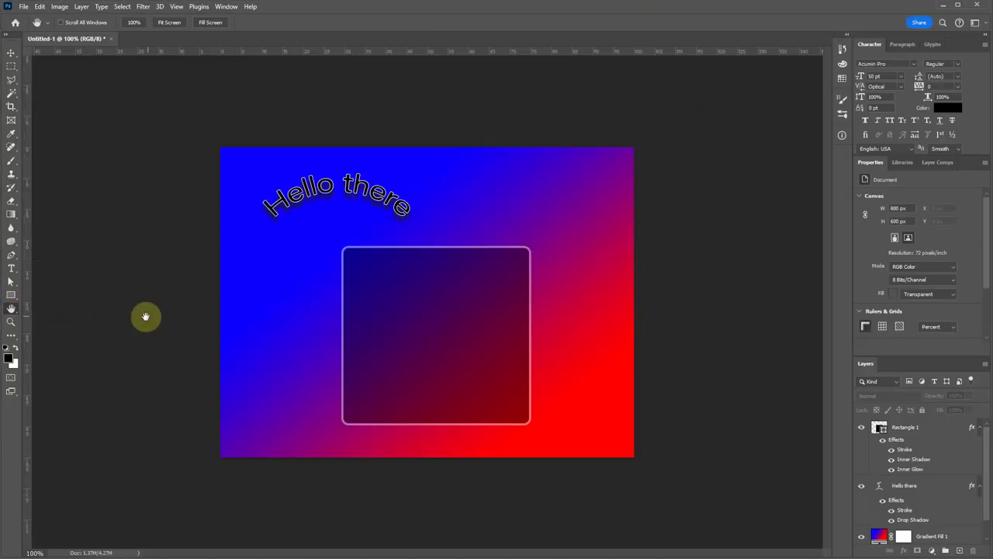
{"action": "key", "text": "v"}
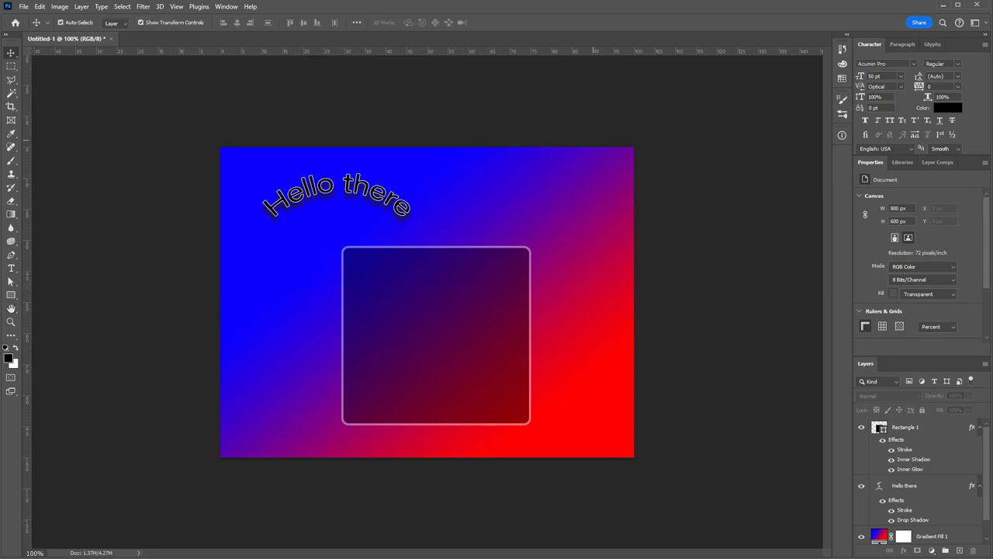
Cycle the screen mode with F and maximize the Photoshop window to fill the screen
{"action": "key", "text": "f"}
{"action": "key", "text": "f"}
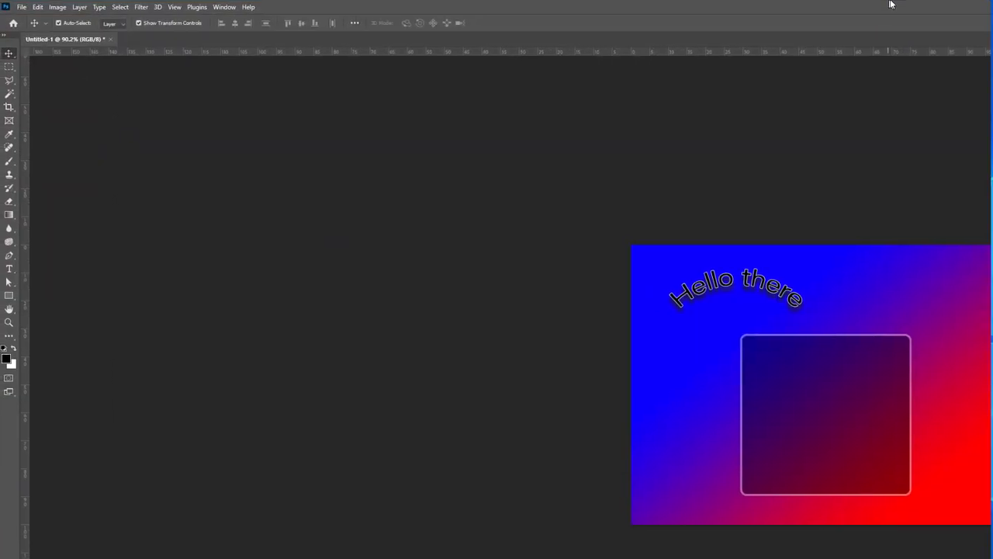
{"action": "left_click_drag", "start_coordinate": [891, 5], "coordinate": [887, 5]}
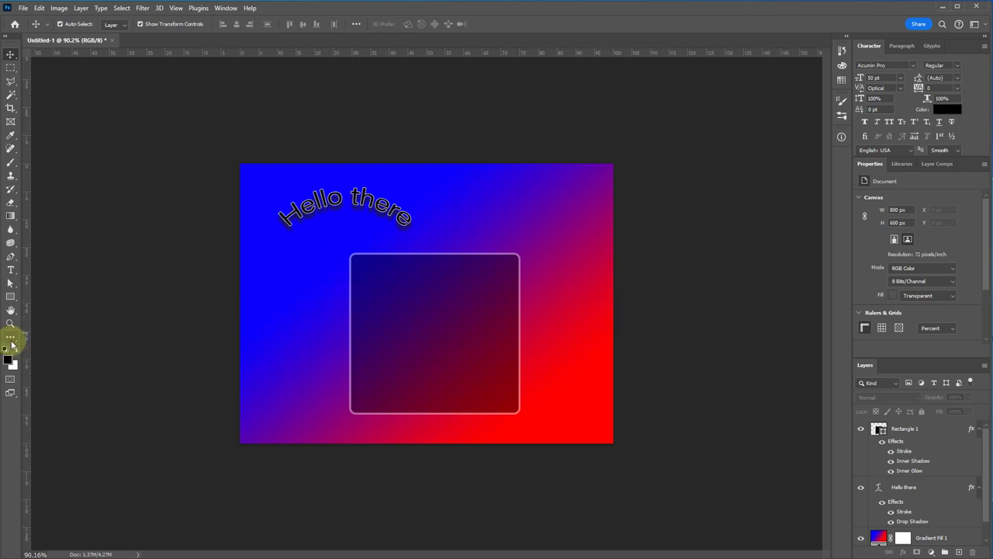
{"action": "left_click", "coordinate": [109, 430]}
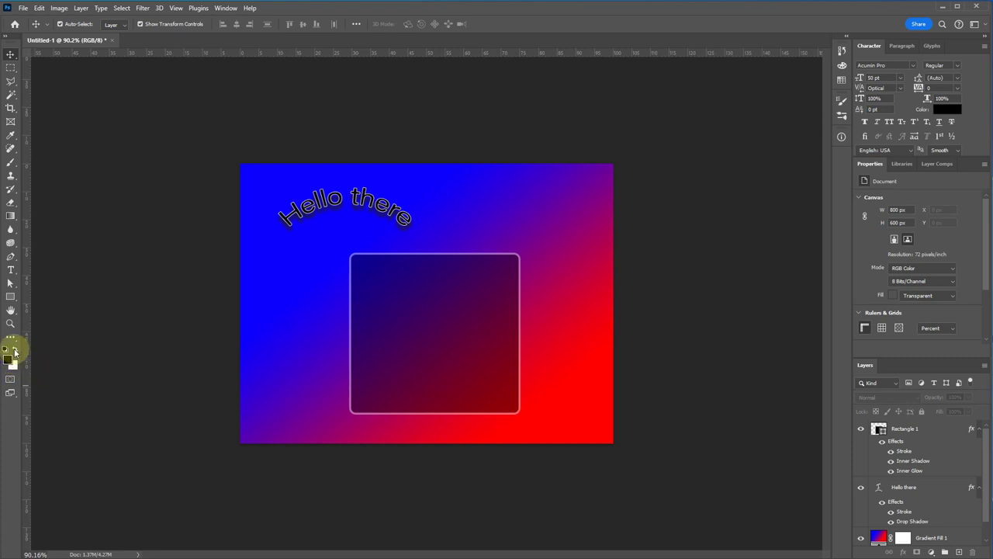
{"action": "key", "text": "i"}
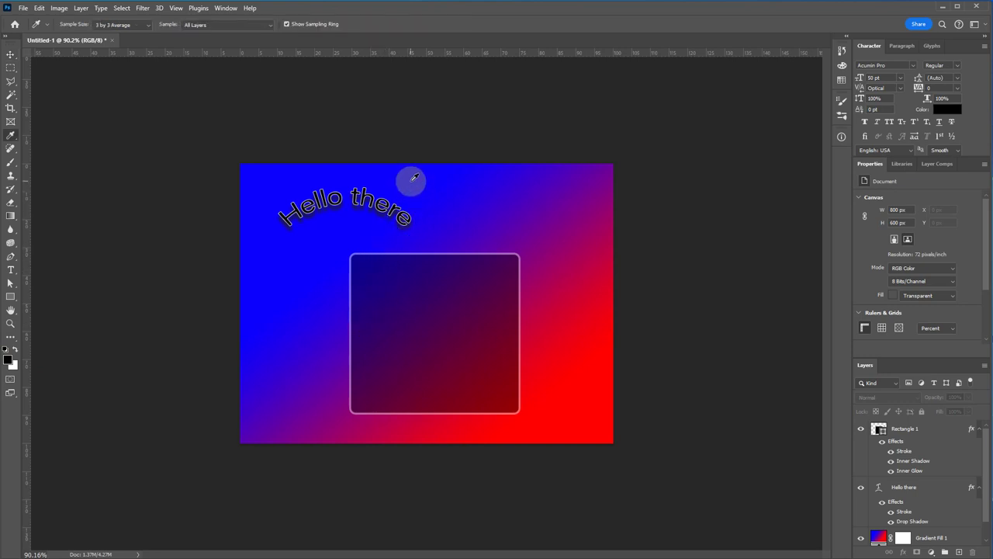
{"action": "left_click", "coordinate": [17, 349]}
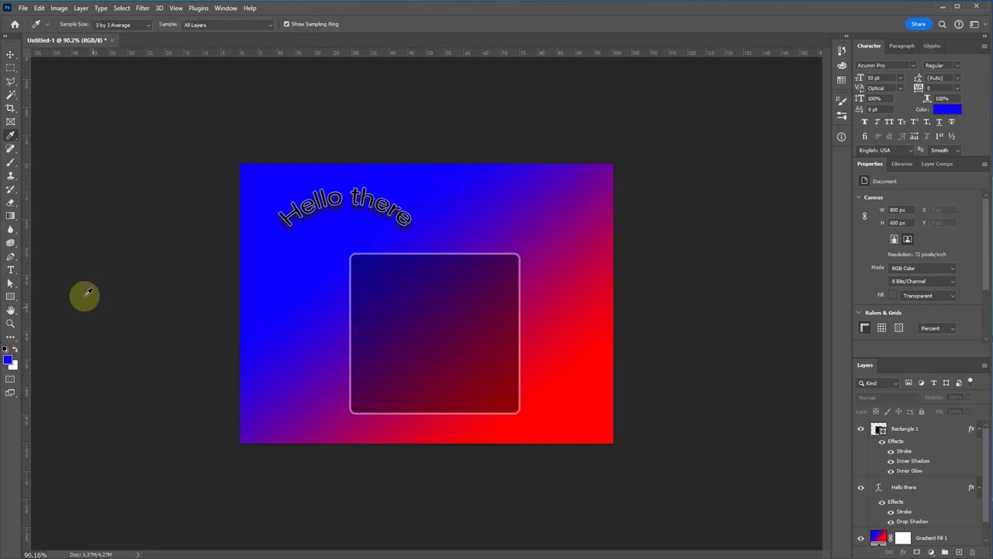
{"action": "left_click_drag", "start_coordinate": [603, 264], "coordinate": [507, 400]}
{"action": "left_click", "coordinate": [251, 265]}
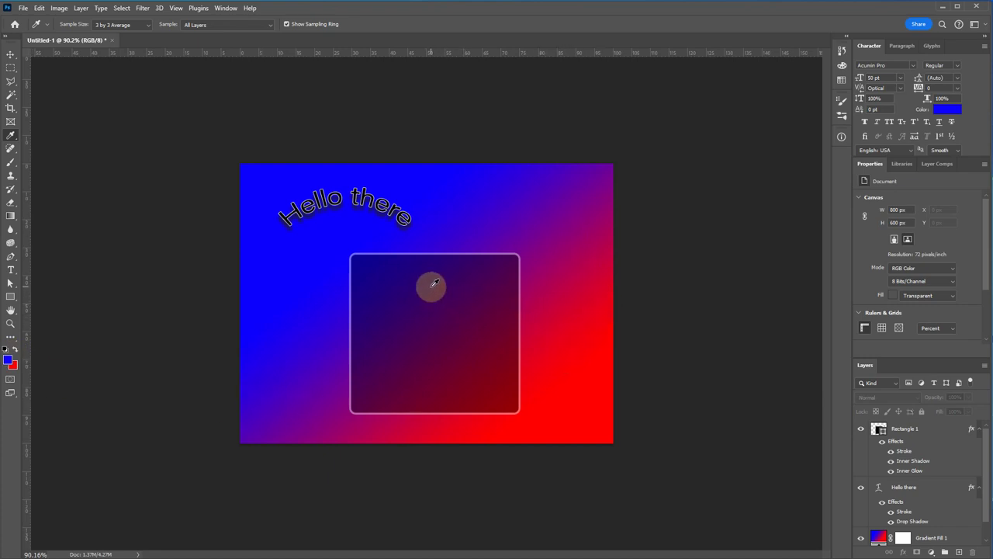
{"action": "left_click", "coordinate": [365, 268]}
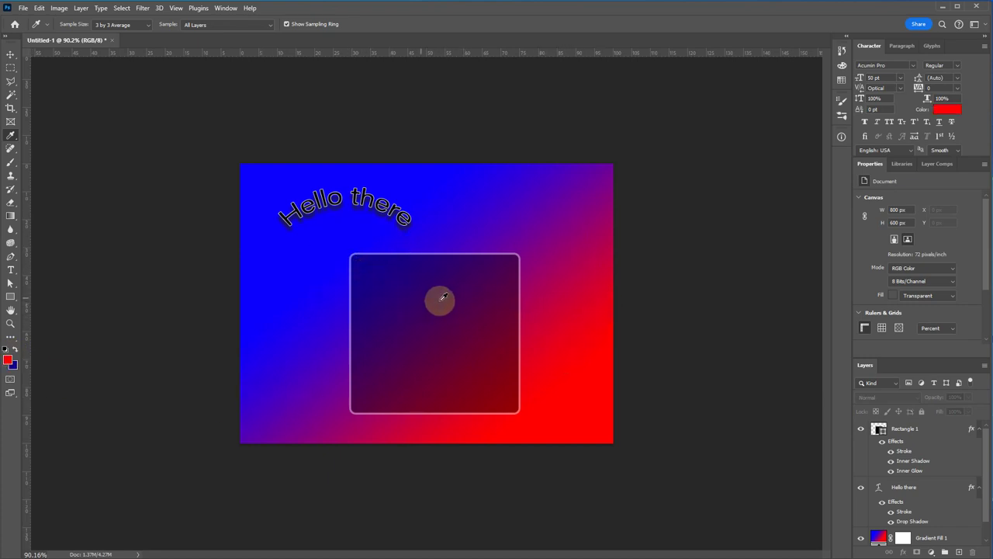
{"action": "left_click", "coordinate": [482, 367]}
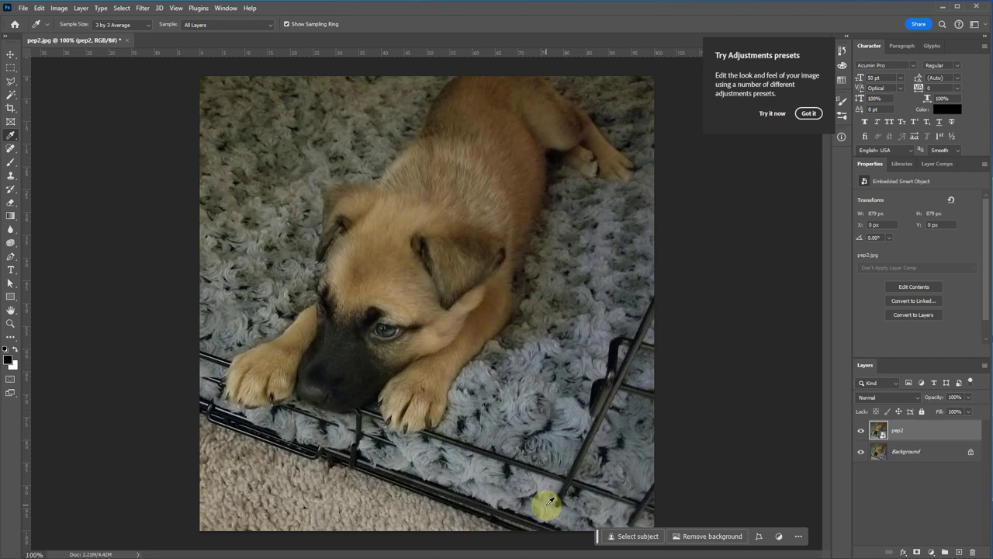
Dismiss the adjustments presets tip, choose the Magic Wand and set its Tolerance
{"action": "left_click", "coordinate": [810, 114]}
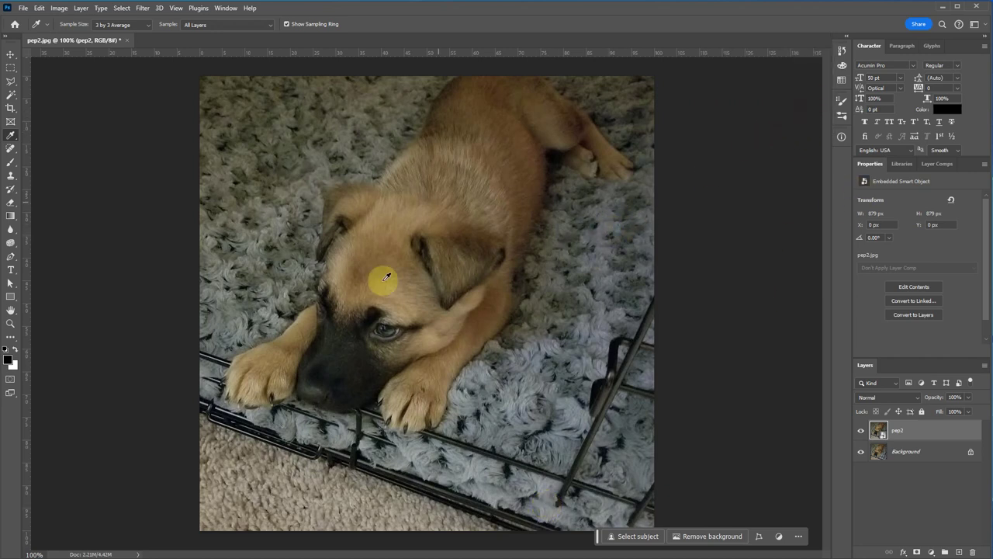
{"action": "left_click", "coordinate": [10, 96]}
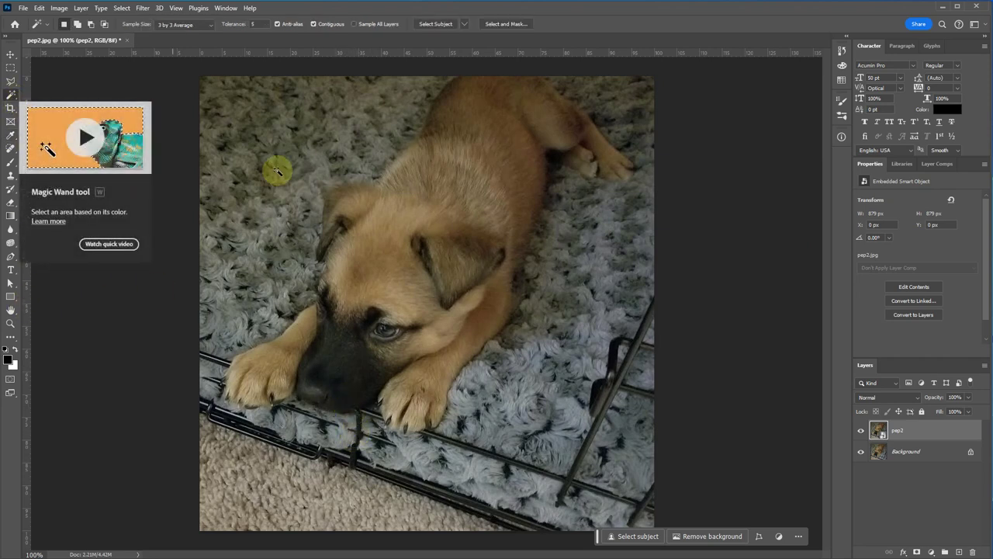
{"action": "type", "text": "5"}
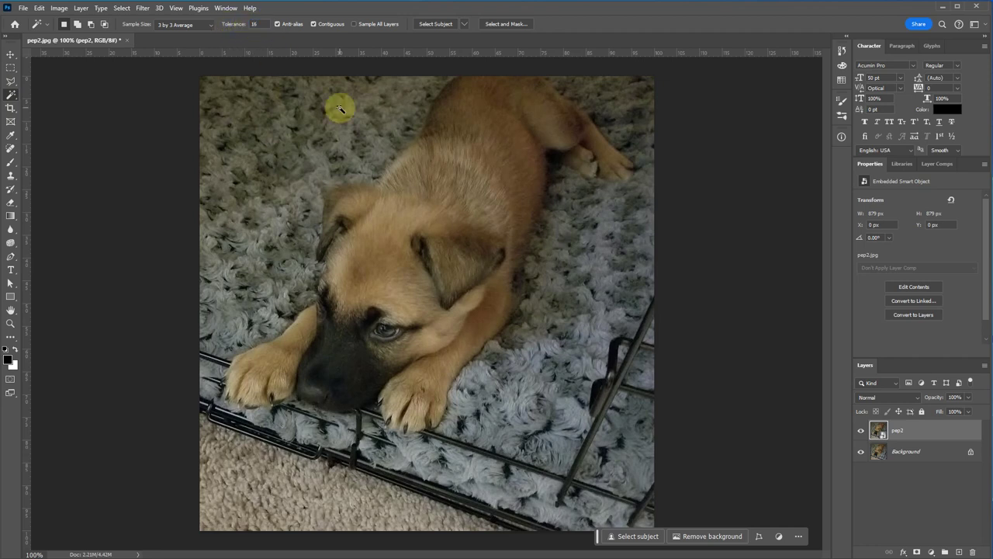
Add the carpet at the top, left, right and lower right of pep2 to the selection
{"action": "left_click", "coordinate": [384, 101]}
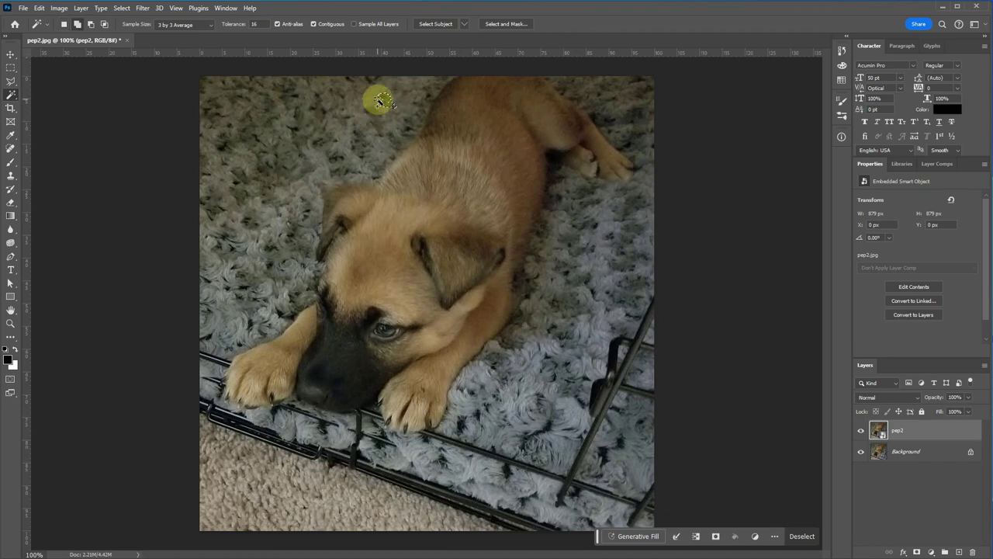
{"action": "left_click", "coordinate": [373, 99]}
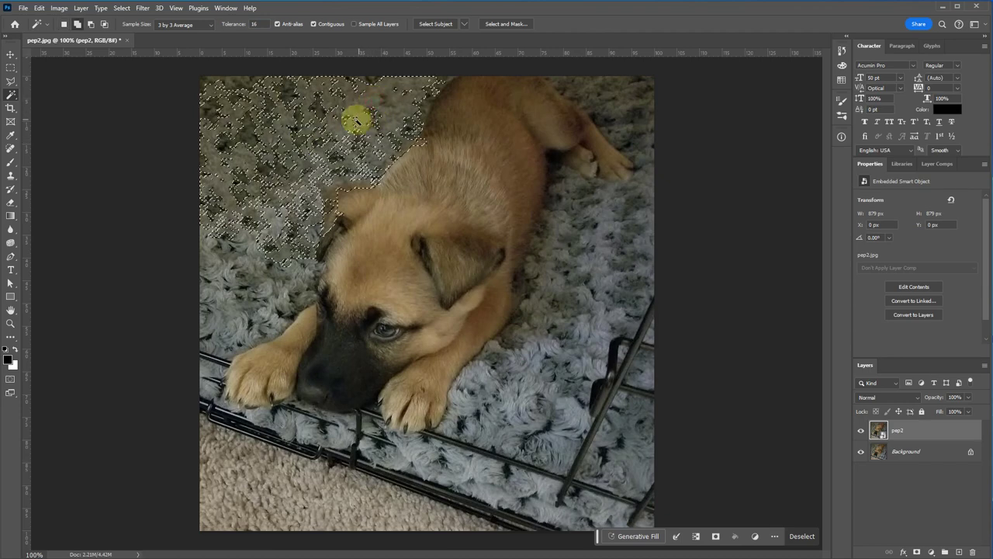
{"action": "left_click", "coordinate": [328, 116]}
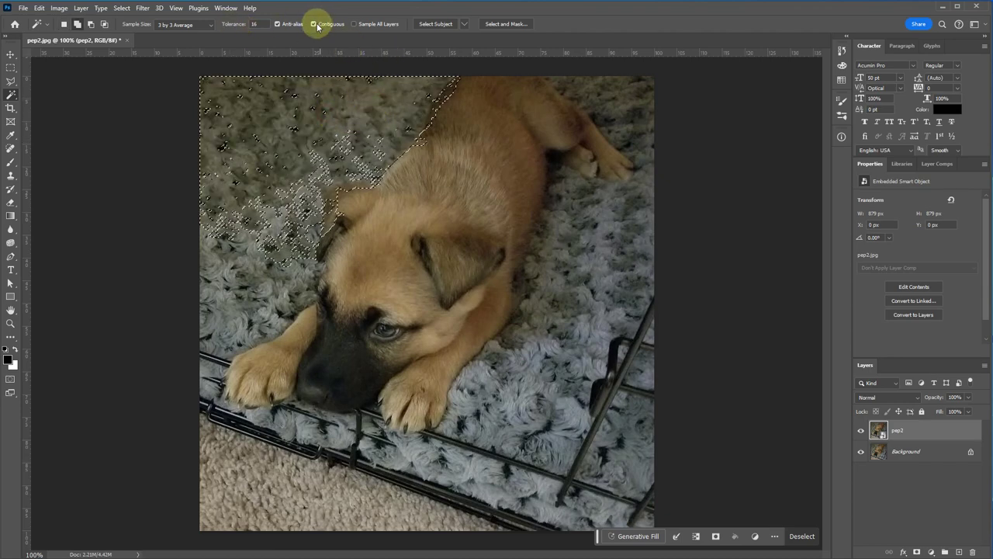
{"action": "left_click", "coordinate": [339, 148]}
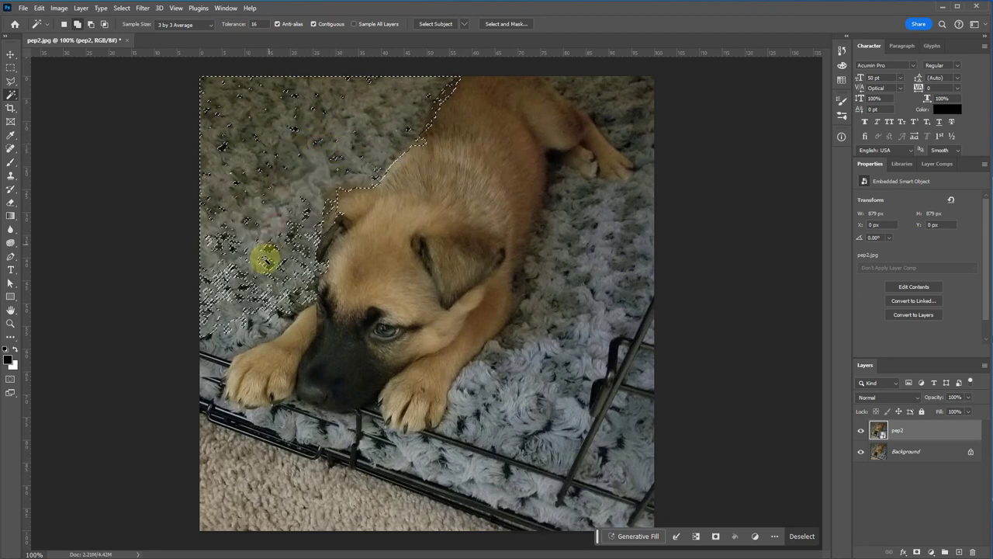
{"action": "left_click", "coordinate": [259, 299]}
{"action": "left_click", "coordinate": [578, 225]}
{"action": "left_click", "coordinate": [545, 329]}
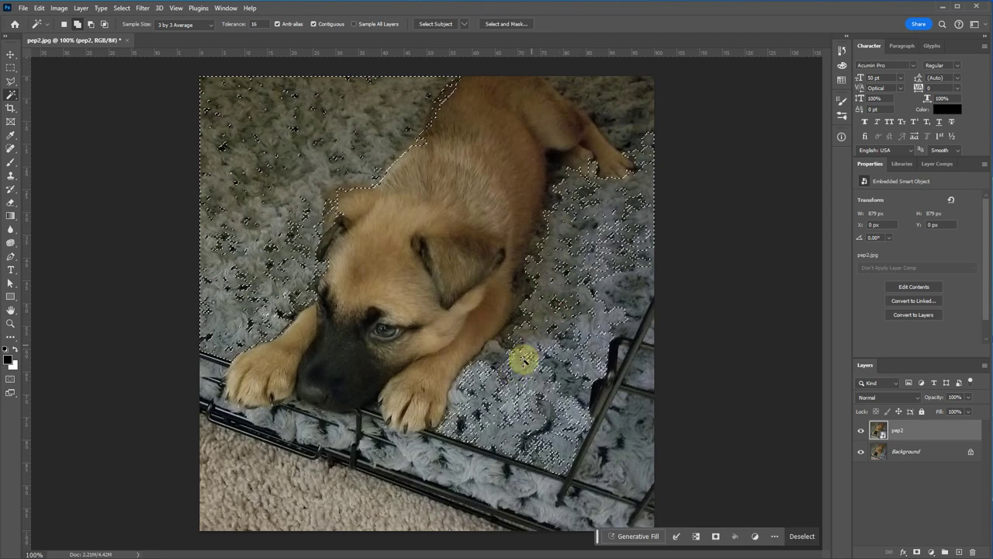
Enter Quick Mask mode on the selection and switch to the Brush tool
{"action": "left_click", "coordinate": [10, 383]}
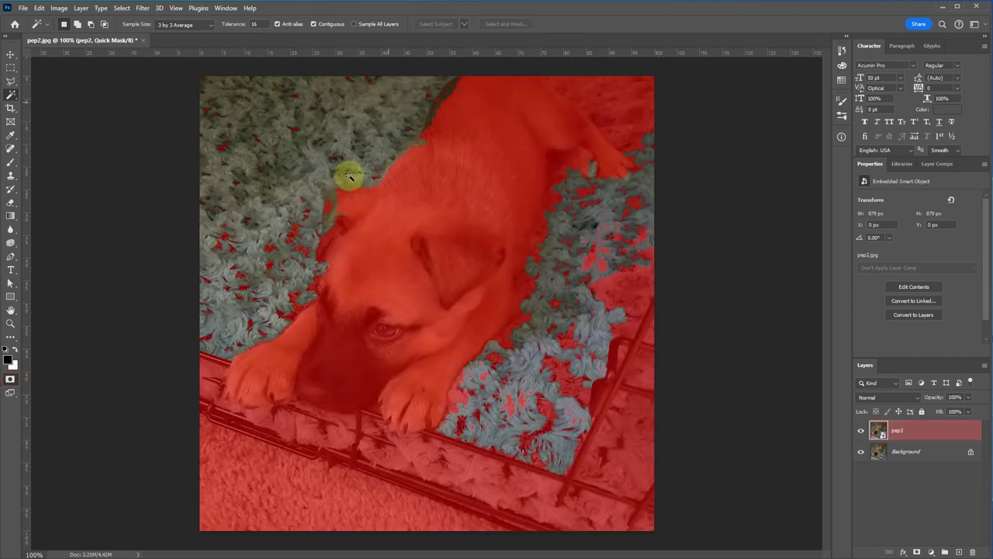
{"action": "left_click_drag", "start_coordinate": [348, 202], "coordinate": [376, 225]}
{"action": "key", "text": "q"}
{"action": "key", "text": "q"}
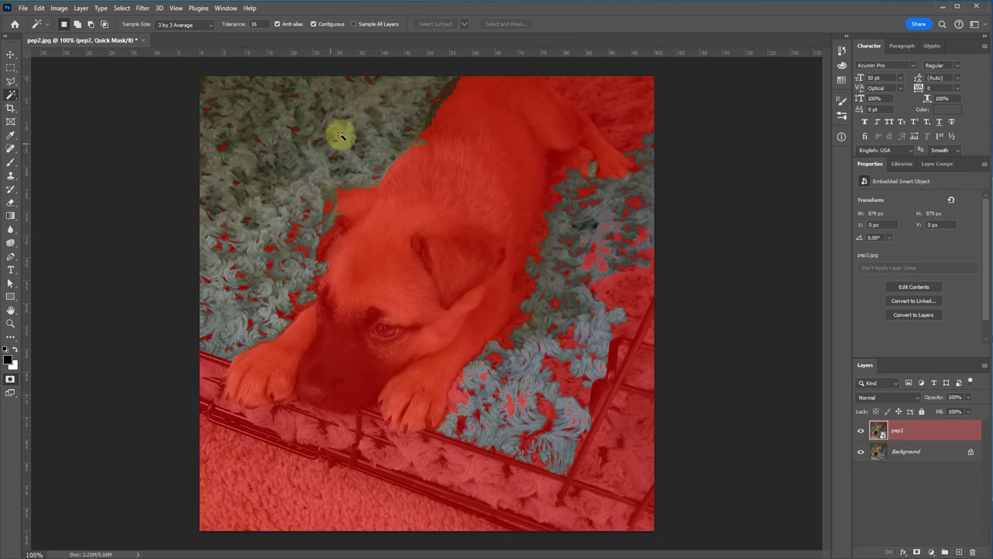
{"action": "key", "text": "e"}
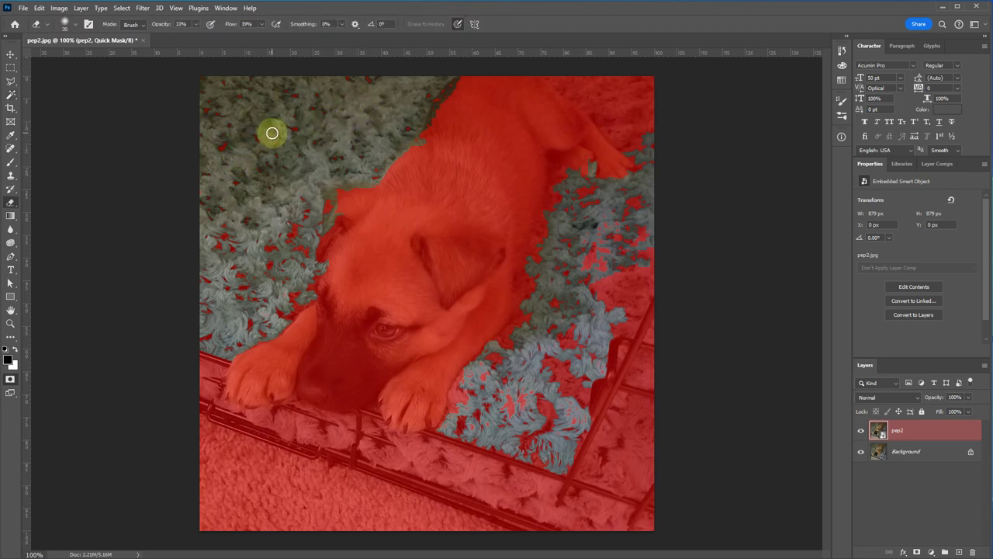
{"action": "key", "text": "b"}
Pick the Hard Round brush at 100% flow and paint over the upper-left carpet patch
{"action": "left_click", "coordinate": [68, 22]}
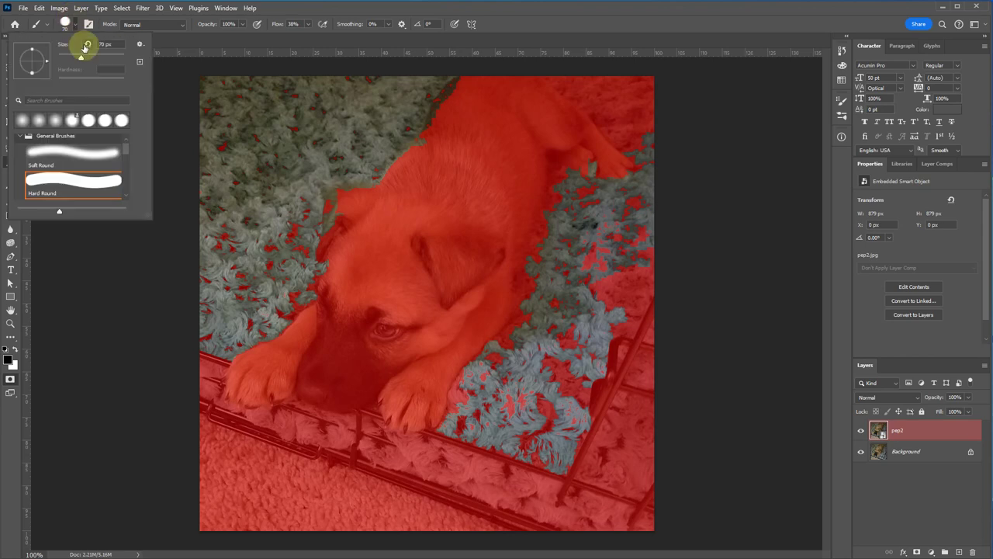
{"action": "scroll", "coordinate": [72, 160], "scroll_direction": "up", "scroll_amount": 1}
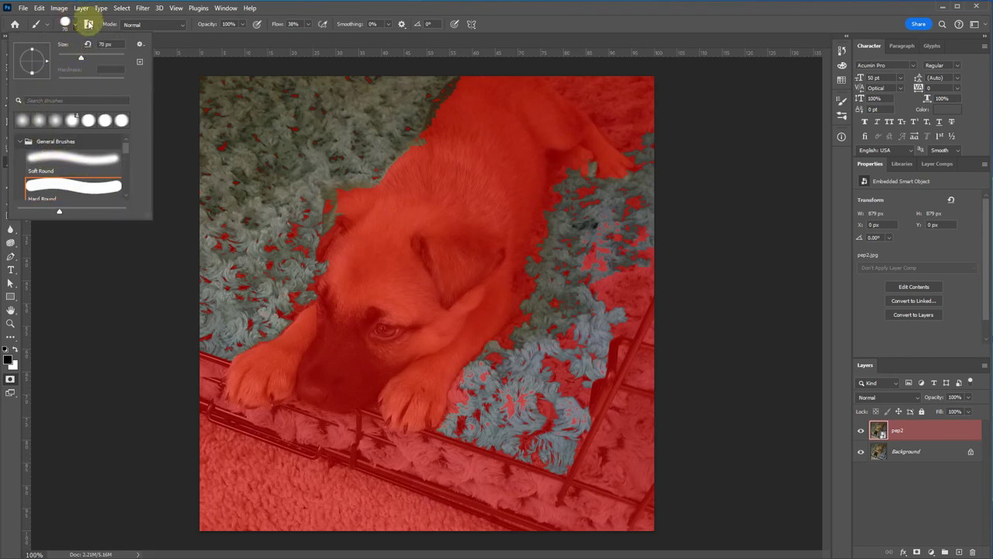
{"action": "left_click", "coordinate": [88, 24]}
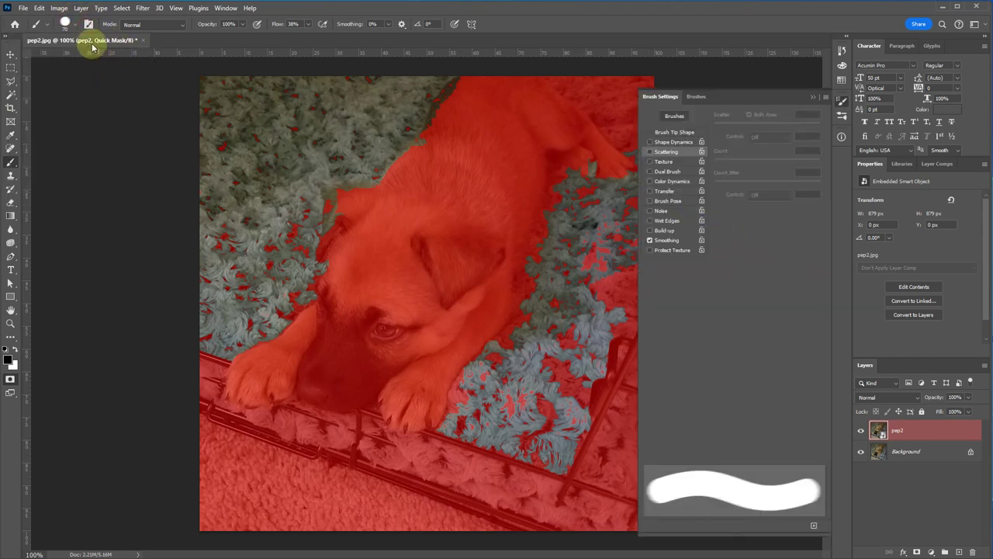
{"action": "left_click", "coordinate": [67, 22]}
{"action": "left_click", "coordinate": [67, 22]}
{"action": "left_click", "coordinate": [67, 22]}
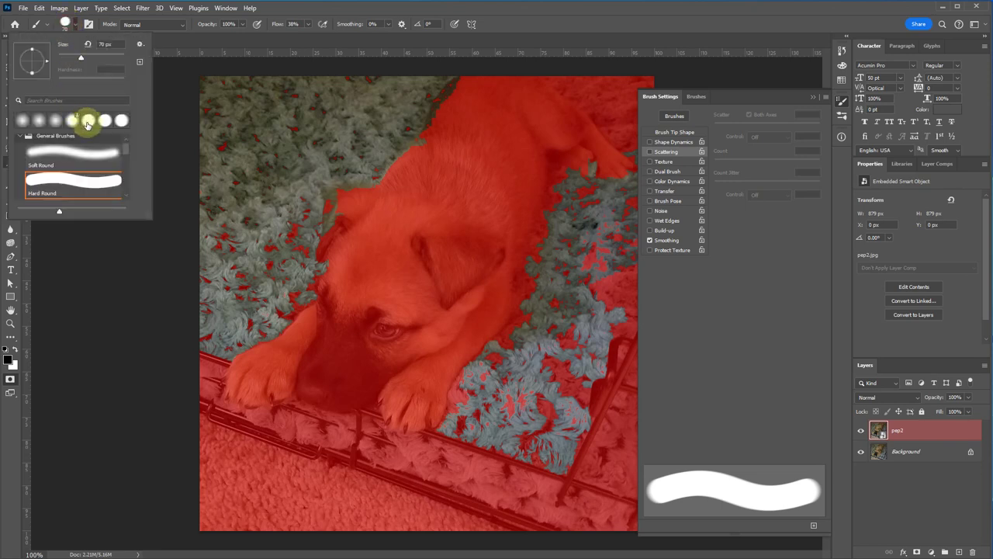
{"action": "scroll", "coordinate": [77, 166], "scroll_direction": "up", "scroll_amount": 1}
{"action": "left_click", "coordinate": [71, 187]}
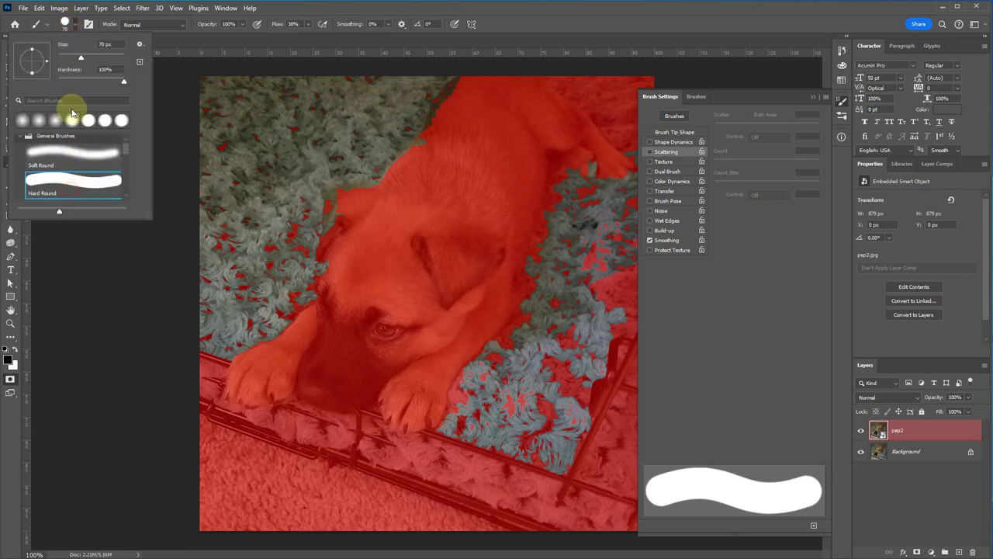
{"action": "left_click", "coordinate": [326, 147]}
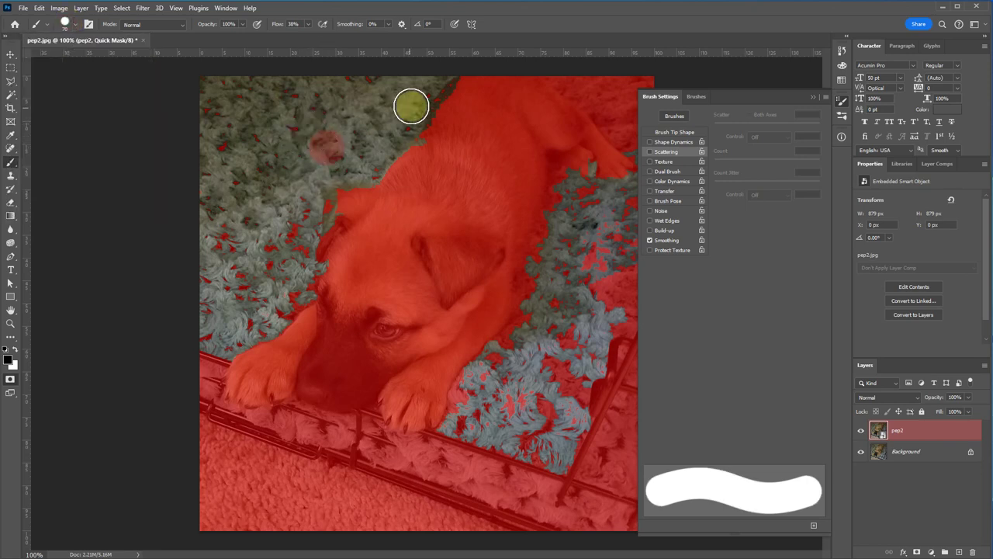
{"action": "left_click_drag", "start_coordinate": [308, 25], "coordinate": [421, 50]}
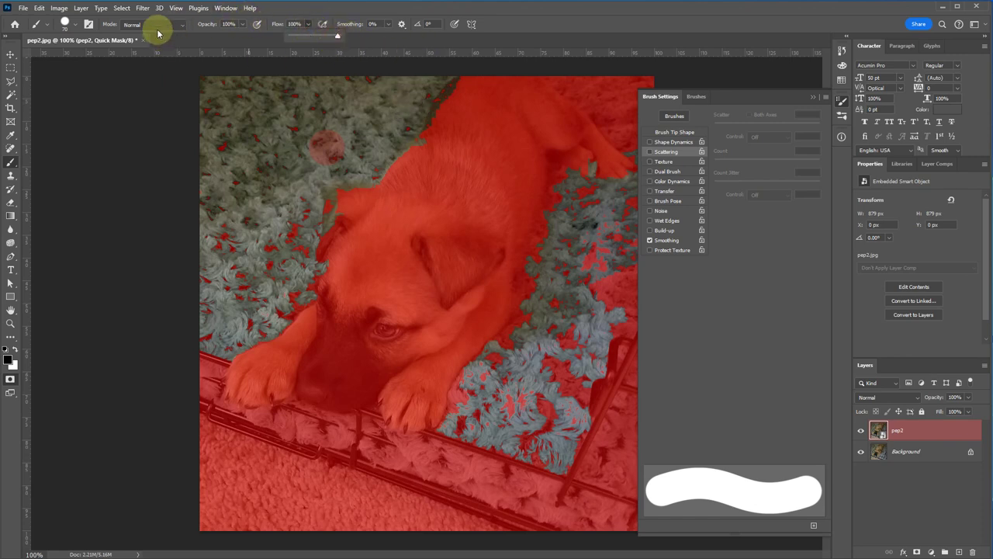
{"action": "mouse_move", "coordinate": [303, 141]}
{"action": "left_mouse_down"}
{"action": "mouse_move", "coordinate": [327, 127]}
{"action": "mouse_move", "coordinate": [270, 141]}
{"action": "mouse_move", "coordinate": [292, 134]}
{"action": "mouse_move", "coordinate": [182, 96]}
{"action": "left_mouse_up"}
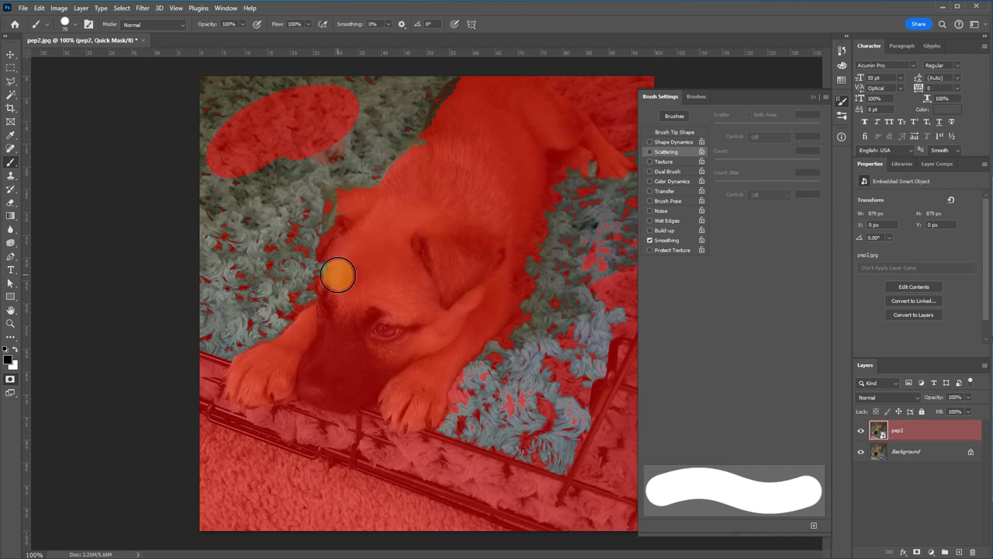
Leave Quick Mask and add upper-left carpet with the Magic Wand and a Normal-style rectangle
{"action": "key", "text": "q"}
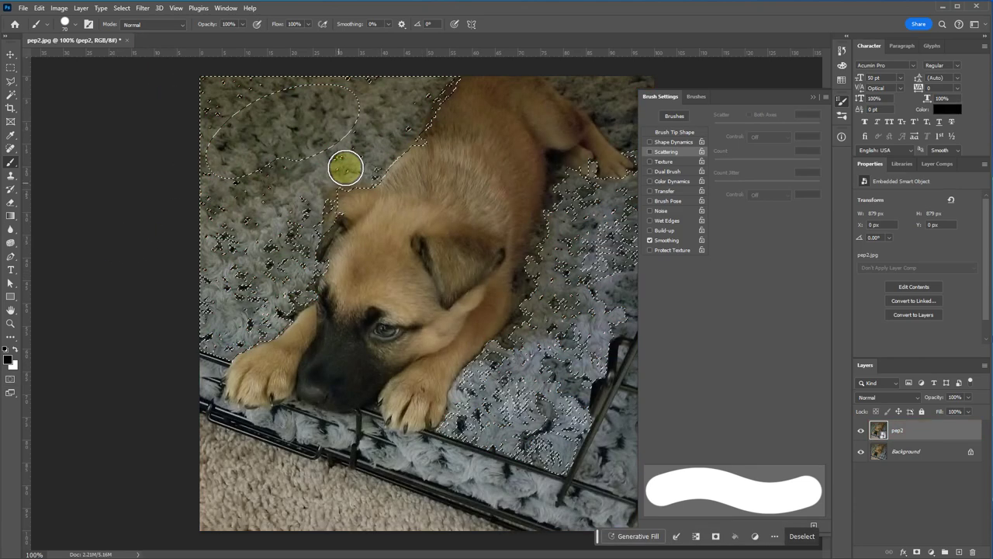
{"action": "key", "text": "w"}
{"action": "left_click", "coordinate": [342, 151], "text": "shift"}
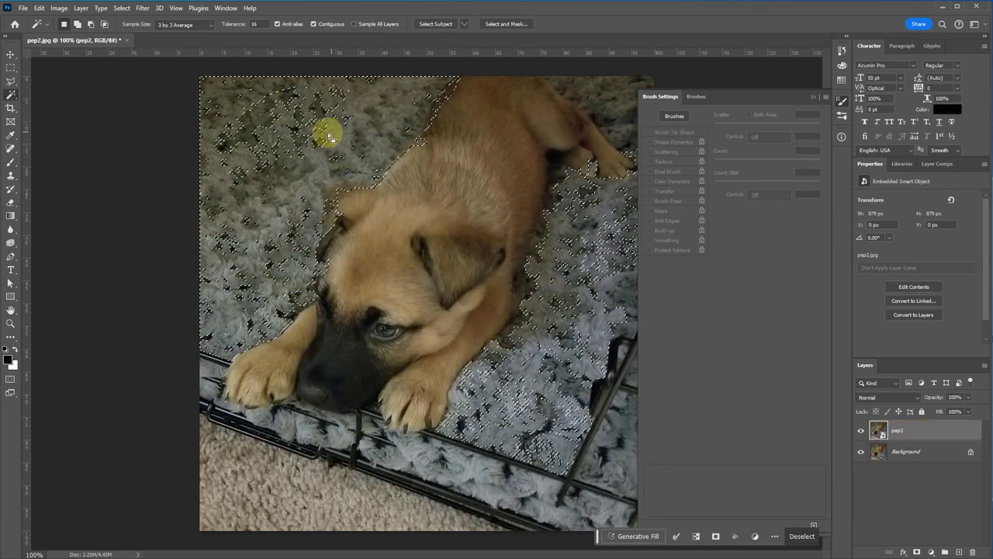
{"action": "key", "text": "m"}
{"action": "left_click_drag", "start_coordinate": [263, 76], "coordinate": [415, 153]}
{"action": "left_click", "coordinate": [250, 24]}
{"action": "left_click", "coordinate": [252, 37]}
{"action": "mouse_move", "coordinate": [388, 75]}
{"action": "left_mouse_down"}
{"action": "mouse_move", "coordinate": [267, 141]}
{"action": "mouse_move", "coordinate": [266, 155]}
{"action": "left_mouse_up"}
Outline more carpet up to the puppy with the Polygonal Lasso and add the upper-right carpet
{"action": "left_click", "coordinate": [11, 81]}
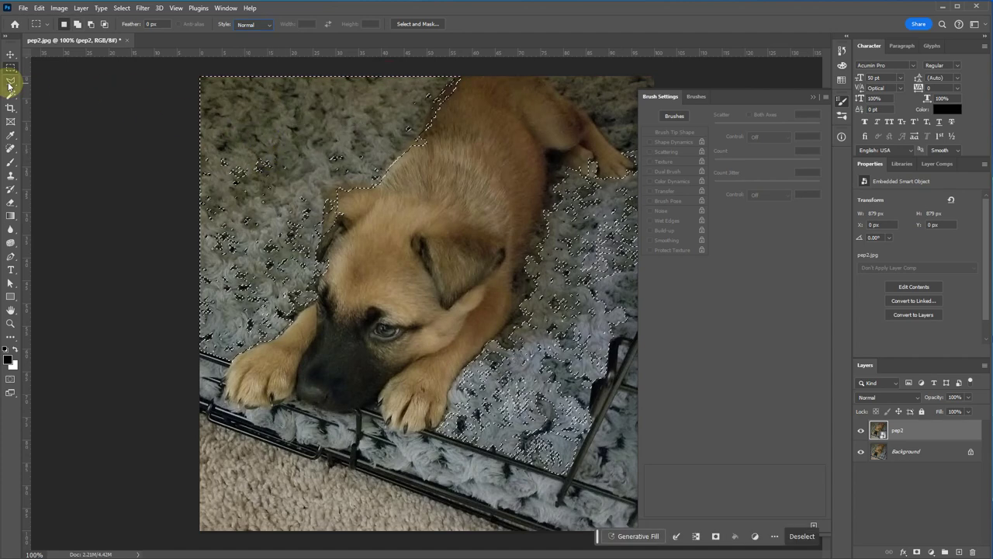
{"action": "left_click", "coordinate": [436, 70]}
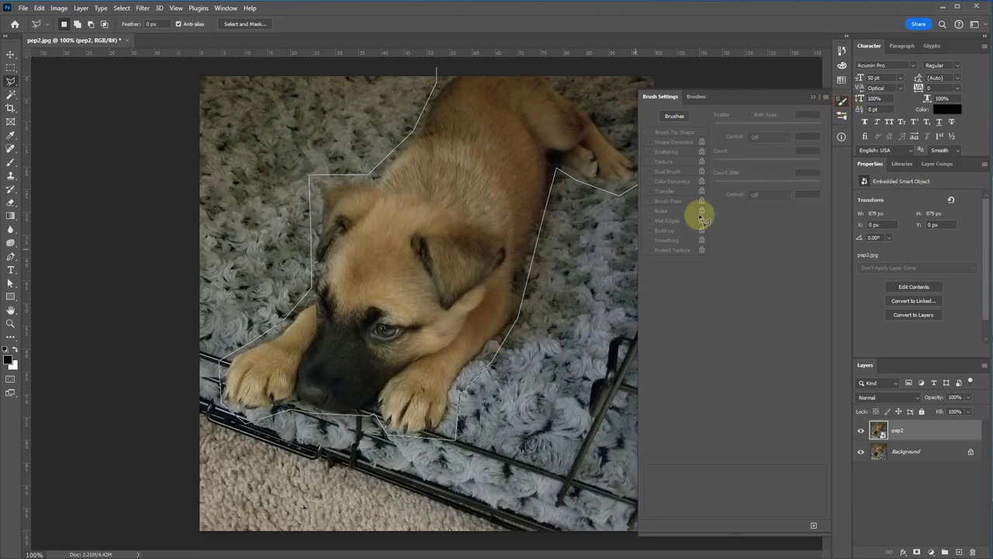
{"action": "left_click", "coordinate": [842, 100]}
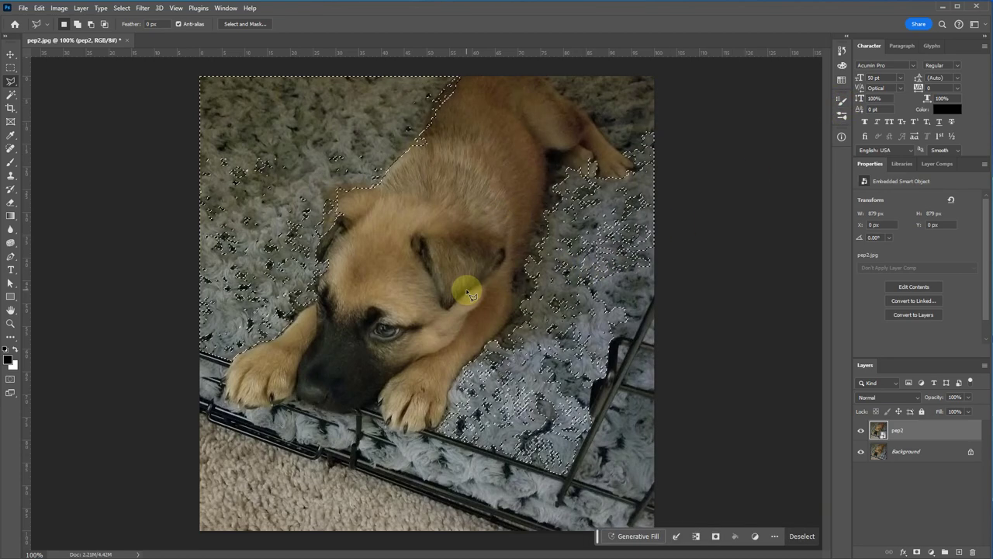
{"action": "key", "text": "shift"}
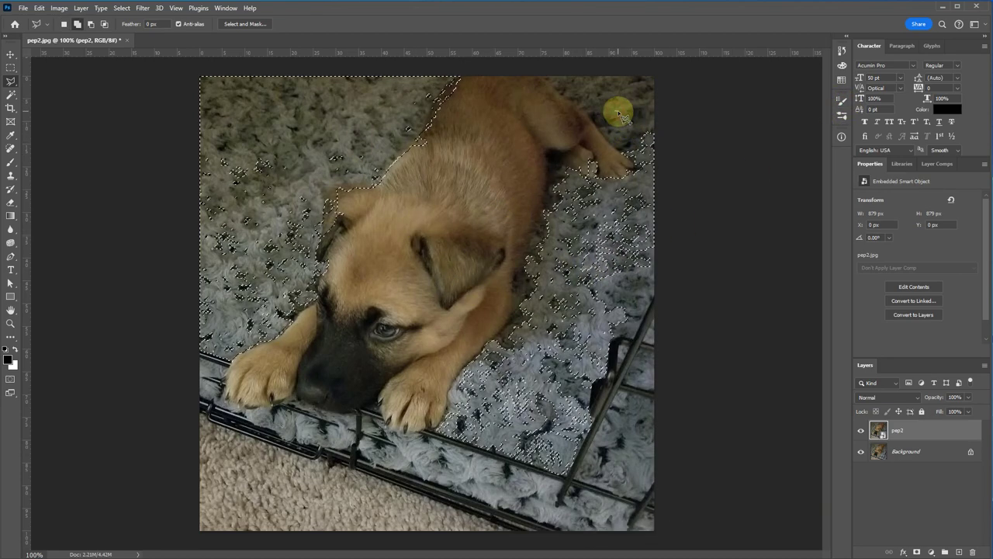
{"action": "mouse_move", "coordinate": [619, 111]}
{"action": "left_mouse_down"}
{"action": "mouse_move", "coordinate": [719, 145]}
{"action": "mouse_move", "coordinate": [589, 107]}
{"action": "mouse_move", "coordinate": [604, 105]}
{"action": "mouse_move", "coordinate": [566, 85]}
{"action": "mouse_move", "coordinate": [616, 122]}
{"action": "mouse_move", "coordinate": [613, 139]}
{"action": "mouse_move", "coordinate": [696, 153]}
{"action": "mouse_move", "coordinate": [702, 186]}
{"action": "mouse_move", "coordinate": [656, 122]}
{"action": "mouse_move", "coordinate": [612, 109]}
{"action": "left_mouse_up"}
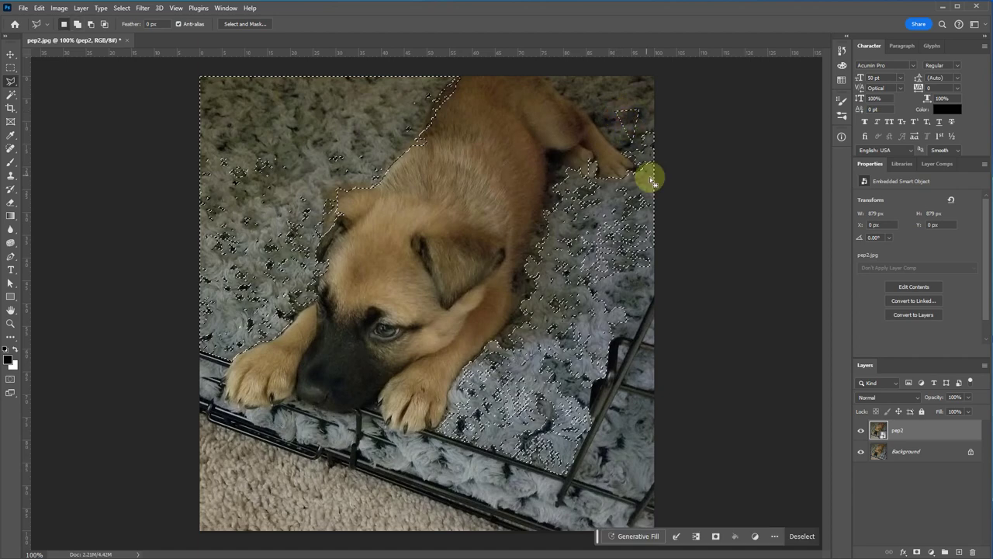
Return to Quick Mask and set up the Eraser with Scattering off and a softer brush
{"action": "key", "text": "q"}
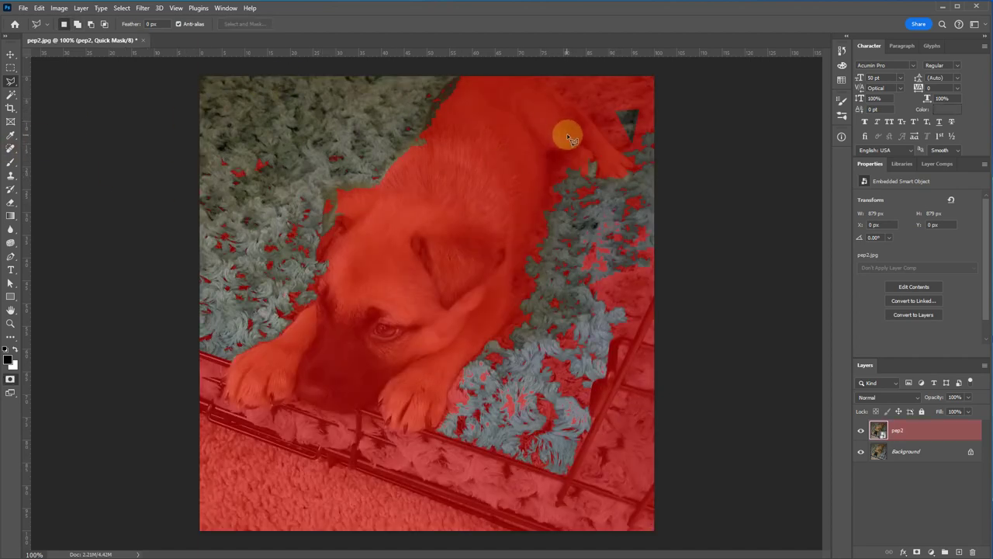
{"action": "key", "text": "e"}
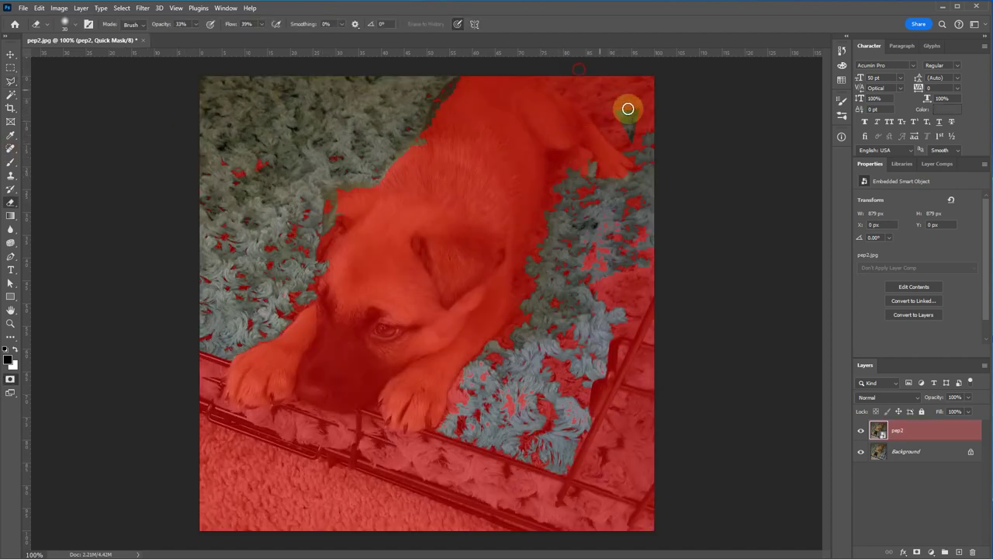
{"action": "left_click", "coordinate": [88, 24]}
{"action": "left_click", "coordinate": [650, 152]}
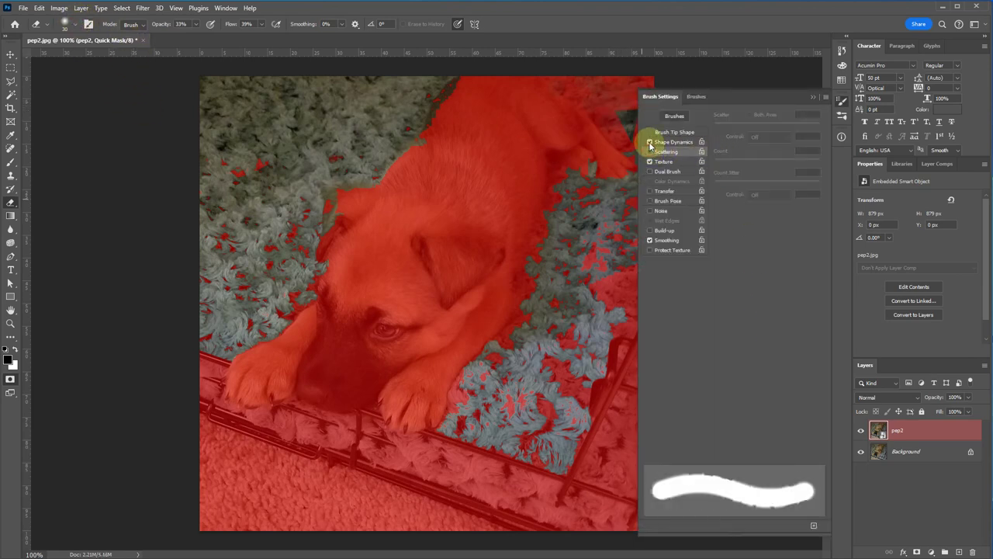
{"action": "left_click", "coordinate": [651, 166]}
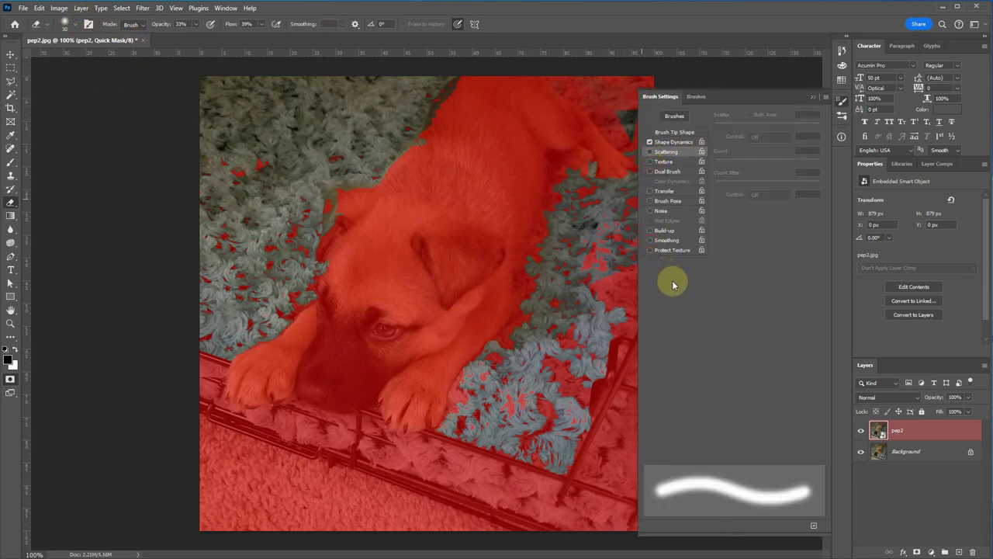
{"action": "left_click", "coordinate": [843, 103]}
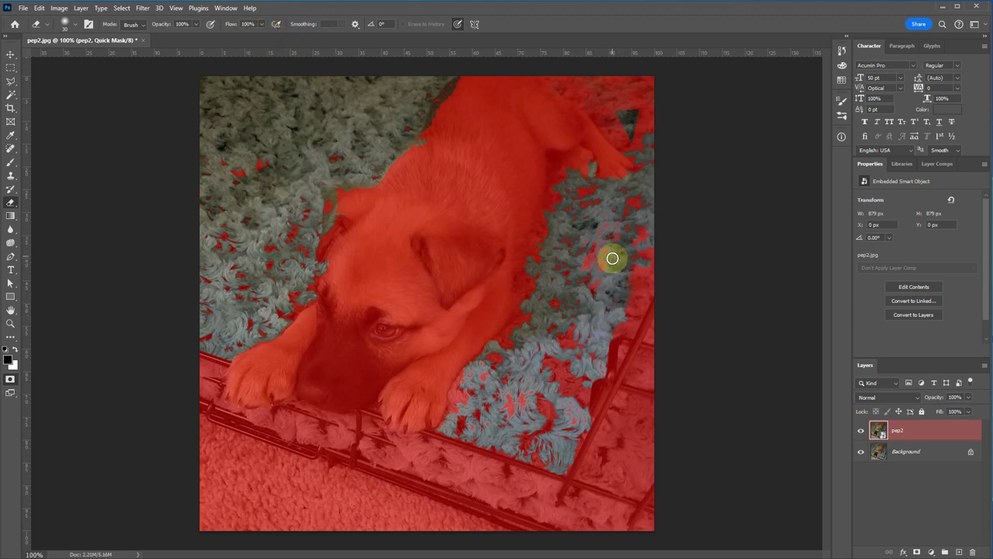
Erase the red mask from the right carpet at 400 px and along the crate bar at 60 px
{"action": "key", "text": "bracketright"}
{"action": "key", "text": "bracketright"}
{"action": "key", "text": "bracketright"}
{"action": "key", "text": "bracketright"}
{"action": "key", "text": "bracketright"}
{"action": "key", "text": "bracketright"}
{"action": "key", "text": "bracketright"}
{"action": "key", "text": "bracketright"}
{"action": "key", "text": "bracketright"}
{"action": "key", "text": "bracketright"}
{"action": "mouse_move", "coordinate": [603, 259]}
{"action": "left_mouse_down"}
{"action": "mouse_move", "coordinate": [624, 282]}
{"action": "mouse_move", "coordinate": [623, 267]}
{"action": "mouse_move", "coordinate": [610, 402]}
{"action": "mouse_move", "coordinate": [621, 487]}
{"action": "mouse_move", "coordinate": [552, 508]}
{"action": "mouse_move", "coordinate": [609, 449]}
{"action": "mouse_move", "coordinate": [545, 497]}
{"action": "mouse_move", "coordinate": [543, 473]}
{"action": "left_mouse_up"}
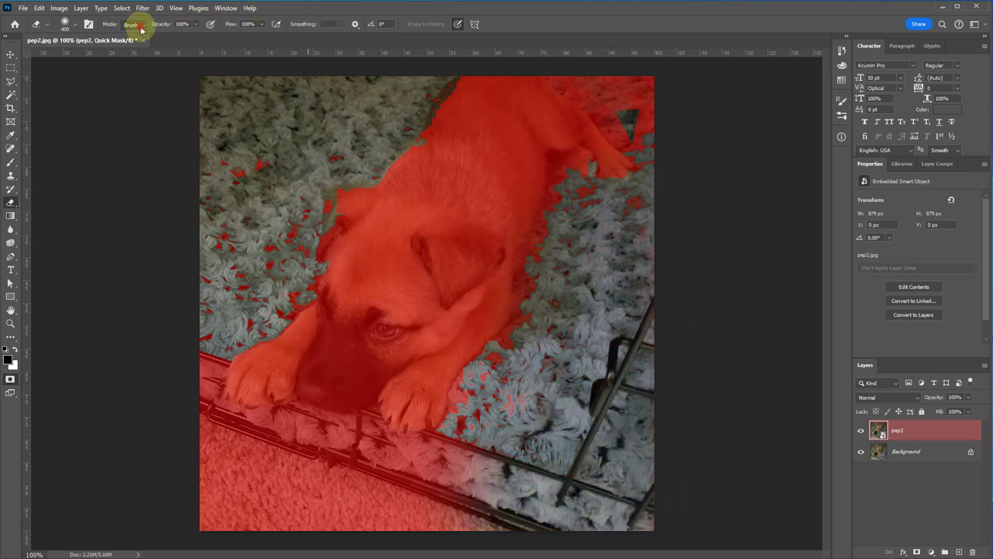
{"action": "left_click", "coordinate": [75, 29]}
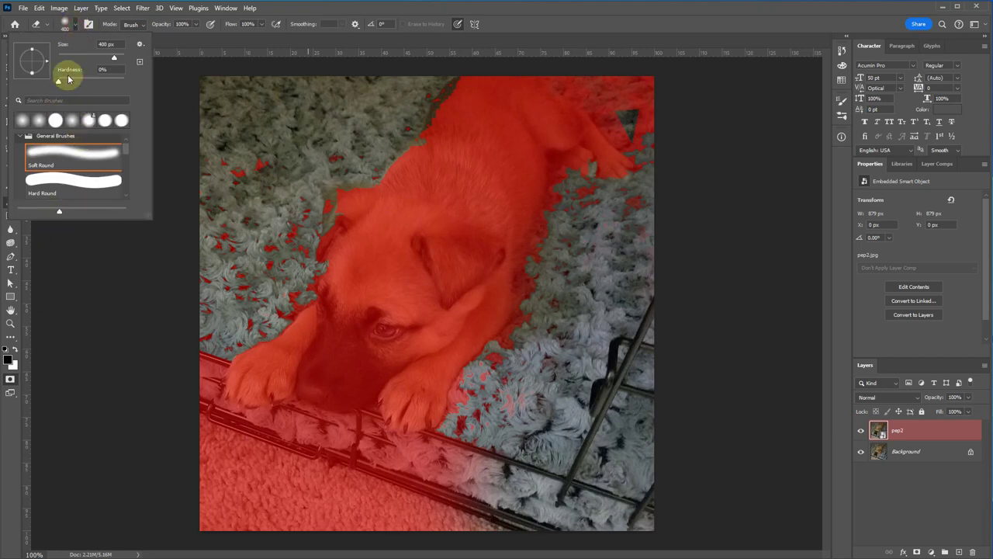
{"action": "left_click", "coordinate": [76, 31]}
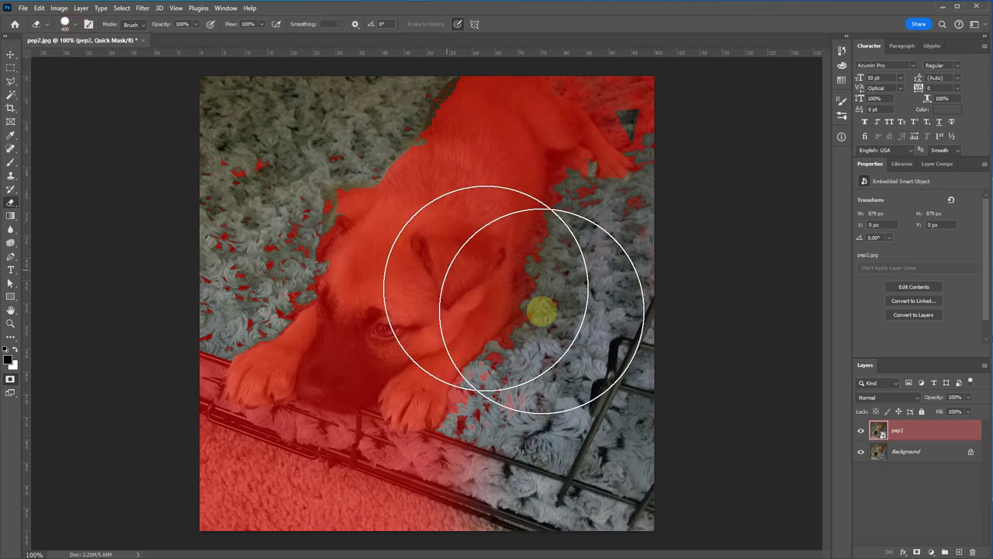
{"action": "key", "text": "bracketleft"}
{"action": "key", "text": "bracketleft"}
{"action": "key", "text": "bracketleft"}
{"action": "key", "text": "bracketleft"}
{"action": "key", "text": "bracketleft"}
{"action": "key", "text": "bracketleft"}
{"action": "key", "text": "bracketleft"}
{"action": "key", "text": "bracketleft"}
{"action": "key", "text": "bracketleft"}
{"action": "key", "text": "bracketleft"}
{"action": "key", "text": "bracketleft"}
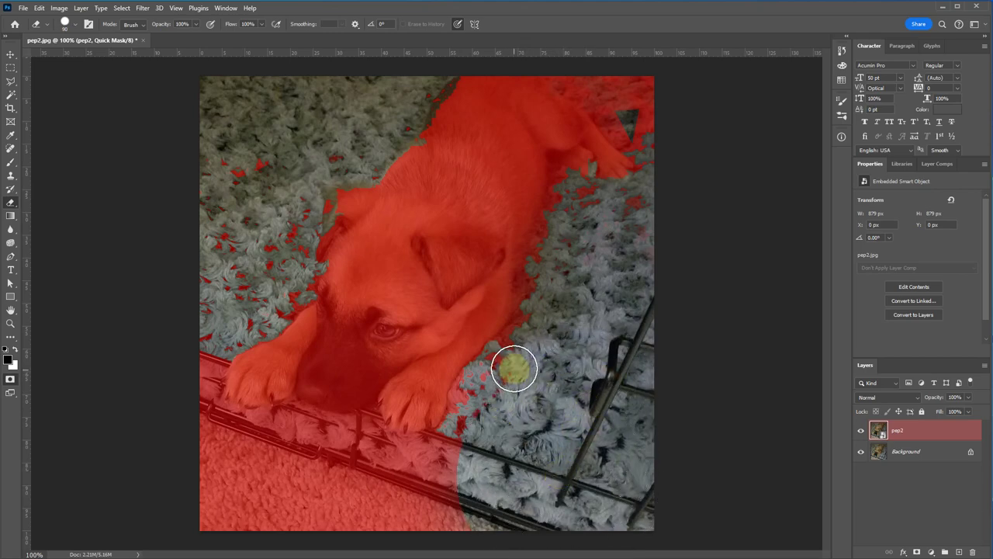
{"action": "mouse_move", "coordinate": [506, 376]}
{"action": "left_mouse_down"}
{"action": "mouse_move", "coordinate": [474, 422]}
{"action": "mouse_move", "coordinate": [412, 465]}
{"action": "mouse_move", "coordinate": [300, 443]}
{"action": "mouse_move", "coordinate": [191, 450]}
{"action": "mouse_move", "coordinate": [229, 472]}
{"action": "mouse_move", "coordinate": [233, 499]}
{"action": "mouse_move", "coordinate": [473, 510]}
{"action": "mouse_move", "coordinate": [189, 506]}
{"action": "left_mouse_up"}
Clean the mask around the lower-left paw, left carpet and puppy's edges at about 100 px
{"action": "key", "text": "bracketright"}
{"action": "key", "text": "bracketright"}
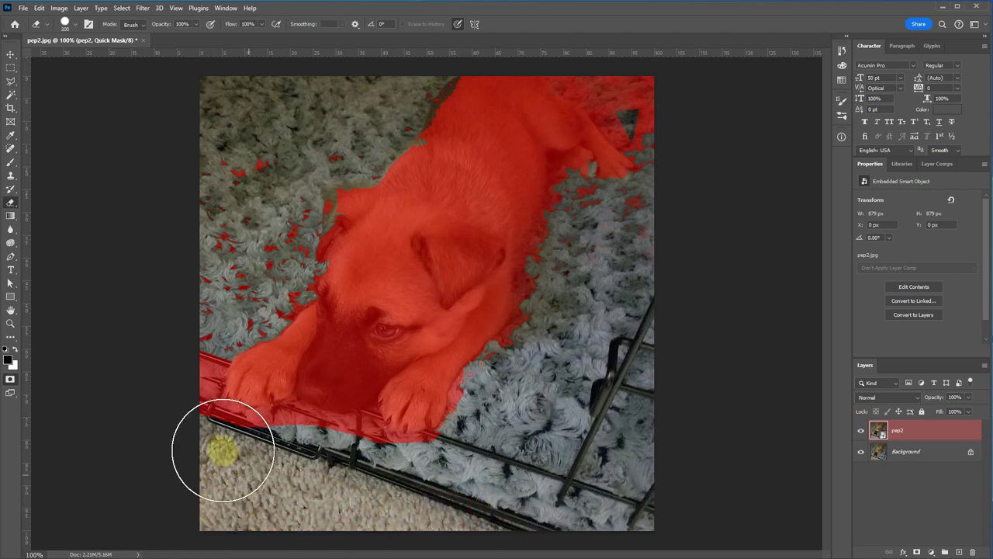
{"action": "key", "text": "bracketleft"}
{"action": "key", "text": "bracketleft"}
{"action": "key", "text": "bracketleft"}
{"action": "key", "text": "bracketleft"}
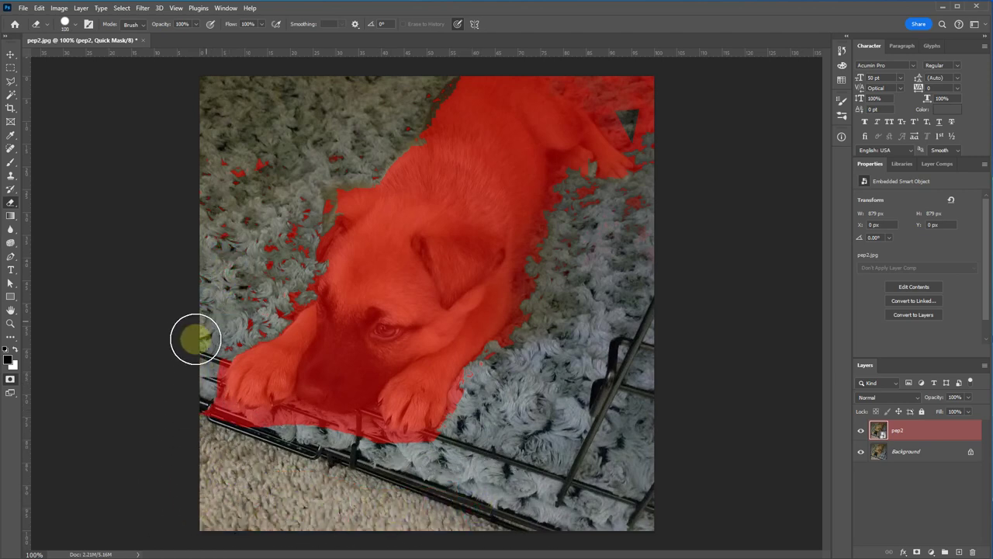
{"action": "left_click_drag", "start_coordinate": [188, 353], "coordinate": [207, 426]}
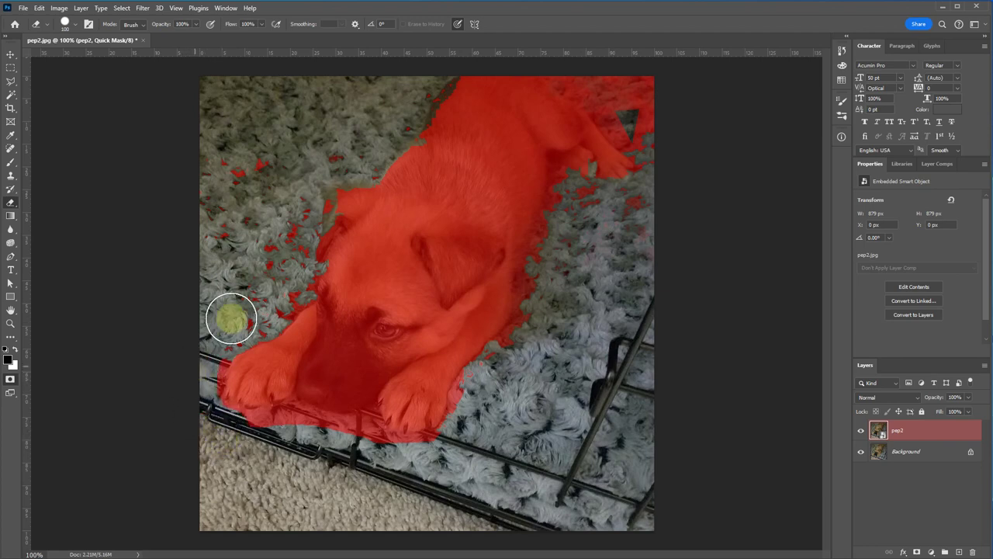
{"action": "left_click_drag", "start_coordinate": [419, 95], "coordinate": [309, 226]}
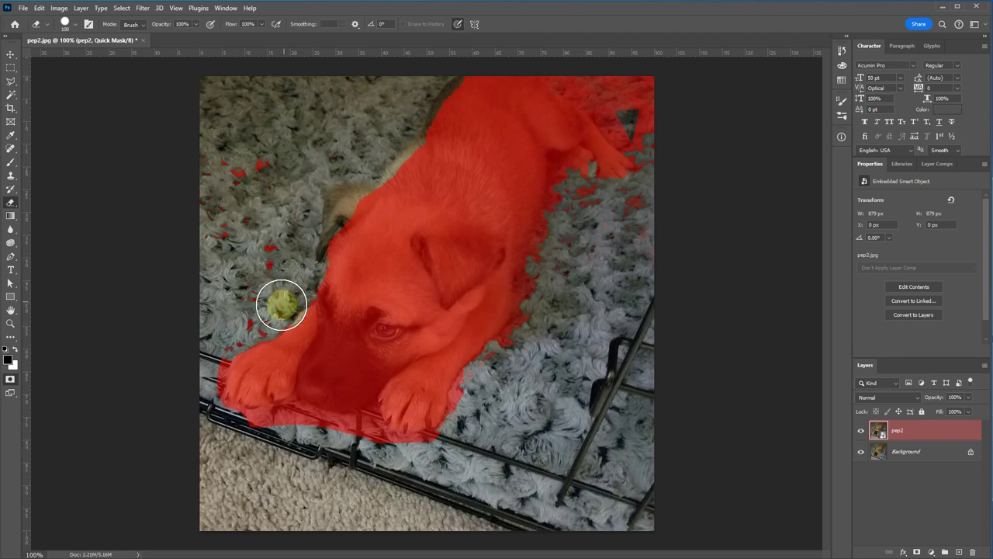
{"action": "mouse_move", "coordinate": [279, 308]}
{"action": "left_mouse_down"}
{"action": "mouse_move", "coordinate": [226, 341]}
{"action": "mouse_move", "coordinate": [269, 263]}
{"action": "mouse_move", "coordinate": [246, 121]}
{"action": "mouse_move", "coordinate": [215, 233]}
{"action": "mouse_move", "coordinate": [303, 165]}
{"action": "mouse_move", "coordinate": [333, 125]}
{"action": "mouse_move", "coordinate": [356, 117]}
{"action": "left_mouse_up"}
{"action": "mouse_move", "coordinate": [193, 284]}
{"action": "left_mouse_down"}
{"action": "mouse_move", "coordinate": [219, 405]}
{"action": "mouse_move", "coordinate": [254, 426]}
{"action": "mouse_move", "coordinate": [298, 417]}
{"action": "mouse_move", "coordinate": [358, 432]}
{"action": "mouse_move", "coordinate": [368, 419]}
{"action": "mouse_move", "coordinate": [383, 447]}
{"action": "mouse_move", "coordinate": [422, 447]}
{"action": "mouse_move", "coordinate": [517, 342]}
{"action": "left_mouse_up"}
{"action": "mouse_move", "coordinate": [532, 301]}
{"action": "left_mouse_down"}
{"action": "mouse_move", "coordinate": [544, 233]}
{"action": "mouse_move", "coordinate": [583, 165]}
{"action": "mouse_move", "coordinate": [624, 197]}
{"action": "mouse_move", "coordinate": [641, 147]}
{"action": "mouse_move", "coordinate": [622, 102]}
{"action": "mouse_move", "coordinate": [573, 68]}
{"action": "mouse_move", "coordinate": [562, 72]}
{"action": "mouse_move", "coordinate": [625, 146]}
{"action": "mouse_move", "coordinate": [649, 223]}
{"action": "mouse_move", "coordinate": [676, 97]}
{"action": "mouse_move", "coordinate": [572, 68]}
{"action": "left_mouse_up"}
Extend the red mask over the fur at the puppy's upper right
{"action": "scroll", "coordinate": [551, 83], "scroll_direction": "up", "scroll_amount": 5}
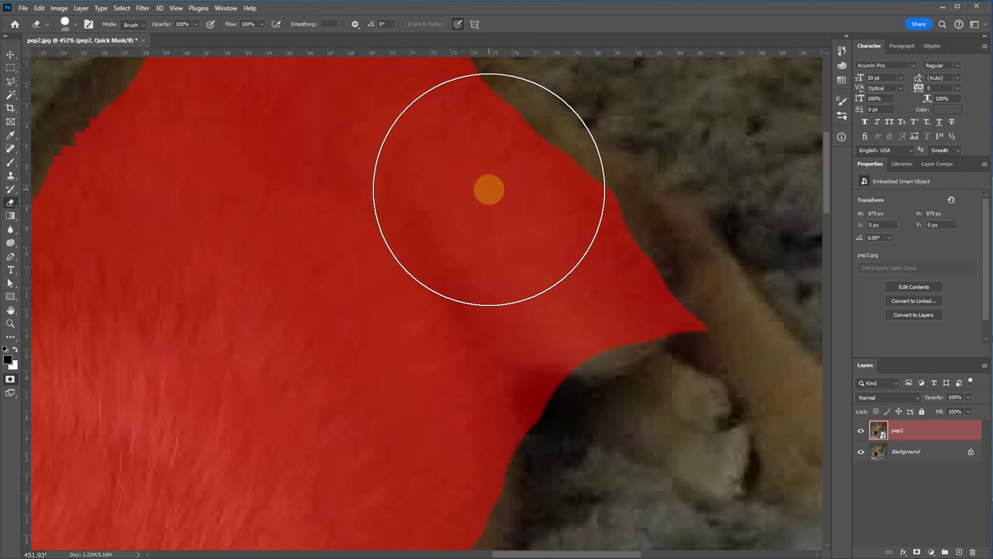
{"action": "key", "text": "b"}
{"action": "mouse_move", "coordinate": [450, 193]}
{"action": "left_mouse_down"}
{"action": "mouse_move", "coordinate": [395, 250]}
{"action": "mouse_move", "coordinate": [326, 292]}
{"action": "left_mouse_up"}
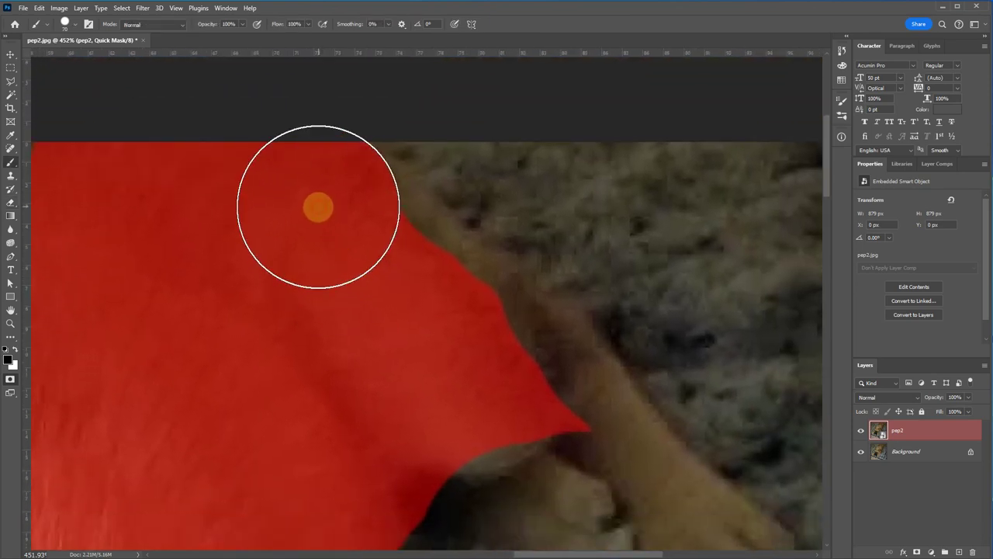
{"action": "left_click_drag", "start_coordinate": [317, 206], "coordinate": [508, 377]}
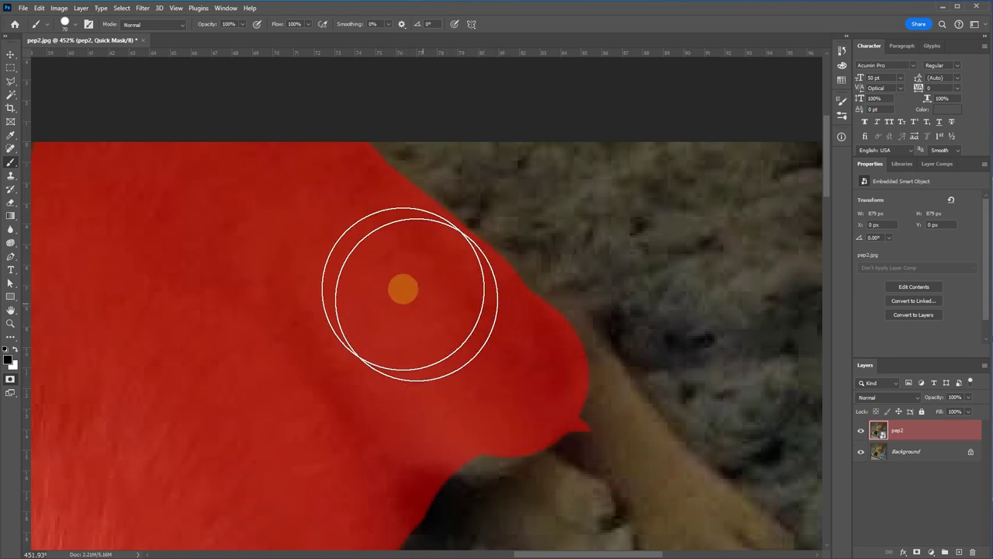
Mask the outstretched leg down to the toes and around the paw's lower-left edge
{"action": "left_click_drag", "start_coordinate": [328, 324], "coordinate": [35, 83]}
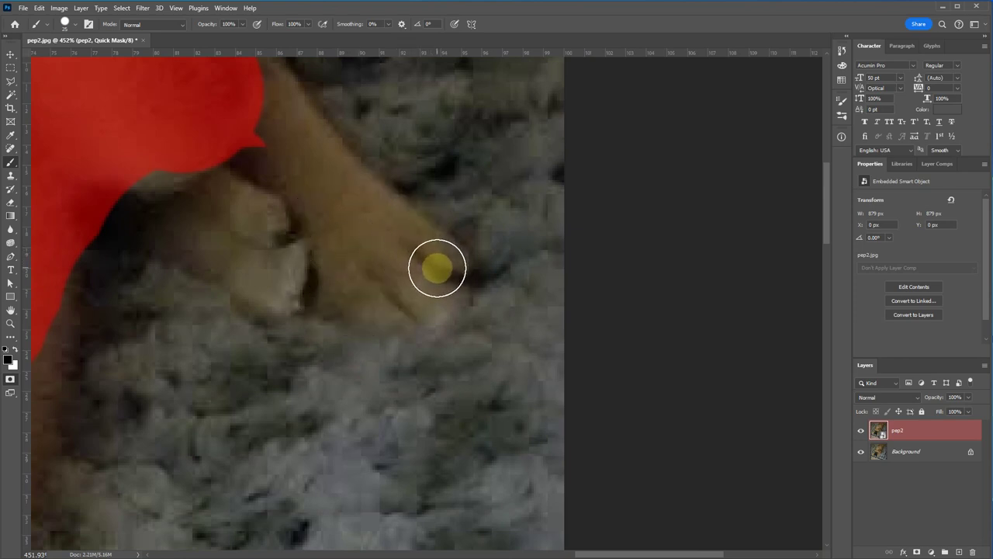
{"action": "mouse_move", "coordinate": [399, 294]}
{"action": "left_mouse_down"}
{"action": "mouse_move", "coordinate": [364, 297]}
{"action": "mouse_move", "coordinate": [340, 280]}
{"action": "mouse_move", "coordinate": [259, 297]}
{"action": "mouse_move", "coordinate": [248, 273]}
{"action": "mouse_move", "coordinate": [168, 228]}
{"action": "mouse_move", "coordinate": [118, 227]}
{"action": "mouse_move", "coordinate": [89, 205]}
{"action": "mouse_move", "coordinate": [75, 208]}
{"action": "mouse_move", "coordinate": [161, 142]}
{"action": "mouse_move", "coordinate": [150, 166]}
{"action": "mouse_move", "coordinate": [226, 138]}
{"action": "mouse_move", "coordinate": [243, 142]}
{"action": "mouse_move", "coordinate": [350, 321]}
{"action": "left_mouse_up"}
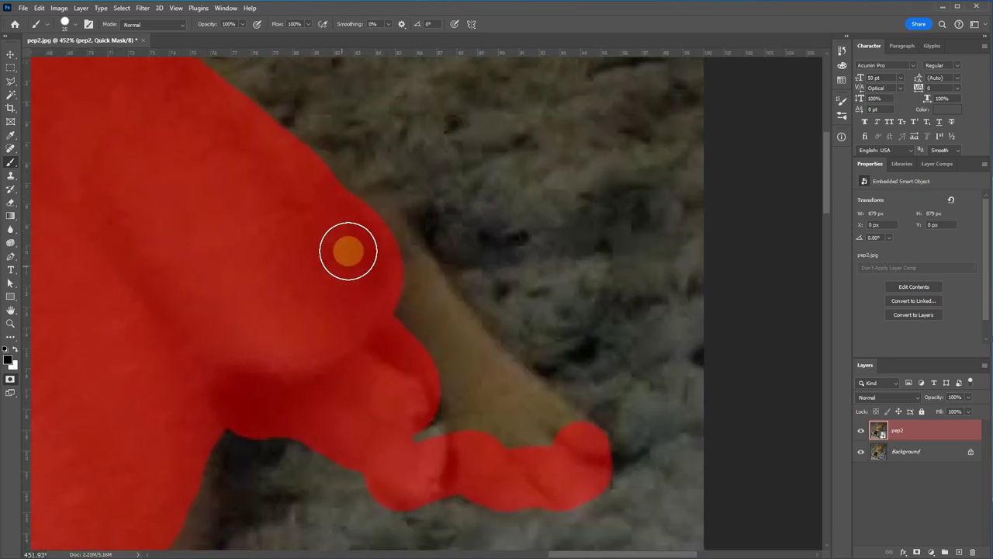
{"action": "mouse_move", "coordinate": [380, 241]}
{"action": "left_mouse_down"}
{"action": "mouse_move", "coordinate": [458, 341]}
{"action": "mouse_move", "coordinate": [541, 406]}
{"action": "mouse_move", "coordinate": [478, 420]}
{"action": "mouse_move", "coordinate": [422, 399]}
{"action": "mouse_move", "coordinate": [173, 401]}
{"action": "mouse_move", "coordinate": [227, 380]}
{"action": "mouse_move", "coordinate": [299, 16]}
{"action": "left_mouse_up"}
{"action": "mouse_move", "coordinate": [328, 102]}
{"action": "left_mouse_down"}
{"action": "mouse_move", "coordinate": [346, 169]}
{"action": "mouse_move", "coordinate": [246, 481]}
{"action": "mouse_move", "coordinate": [397, 67]}
{"action": "mouse_move", "coordinate": [373, 144]}
{"action": "mouse_move", "coordinate": [359, 372]}
{"action": "mouse_move", "coordinate": [287, 479]}
{"action": "mouse_move", "coordinate": [359, 408]}
{"action": "mouse_move", "coordinate": [333, 298]}
{"action": "left_mouse_up"}
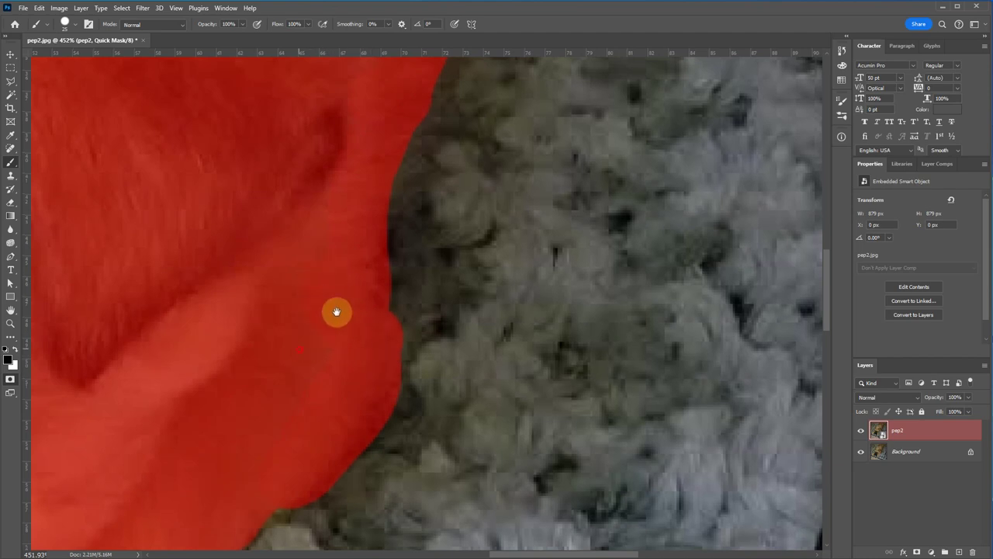
{"action": "mouse_move", "coordinate": [384, 251]}
{"action": "left_mouse_down"}
{"action": "mouse_move", "coordinate": [501, 68]}
{"action": "mouse_move", "coordinate": [510, 151]}
{"action": "mouse_move", "coordinate": [490, 252]}
{"action": "mouse_move", "coordinate": [482, 247]}
{"action": "mouse_move", "coordinate": [423, 416]}
{"action": "mouse_move", "coordinate": [397, 457]}
{"action": "mouse_move", "coordinate": [327, 503]}
{"action": "mouse_move", "coordinate": [303, 484]}
{"action": "mouse_move", "coordinate": [551, 75]}
{"action": "left_mouse_up"}
{"action": "mouse_move", "coordinate": [481, 311]}
{"action": "left_mouse_down"}
{"action": "mouse_move", "coordinate": [455, 405]}
{"action": "mouse_move", "coordinate": [469, 386]}
{"action": "mouse_move", "coordinate": [483, 333]}
{"action": "mouse_move", "coordinate": [450, 377]}
{"action": "mouse_move", "coordinate": [443, 437]}
{"action": "mouse_move", "coordinate": [411, 402]}
{"action": "left_mouse_up"}
{"action": "mouse_move", "coordinate": [383, 443]}
{"action": "left_mouse_down"}
{"action": "mouse_move", "coordinate": [361, 455]}
{"action": "mouse_move", "coordinate": [264, 447]}
{"action": "mouse_move", "coordinate": [227, 360]}
{"action": "mouse_move", "coordinate": [222, 309]}
{"action": "mouse_move", "coordinate": [190, 301]}
{"action": "left_mouse_up"}
Mask the fur edge along the front legs and the dark notch under the puppy
{"action": "left_click_drag", "start_coordinate": [75, 204], "coordinate": [694, 62]}
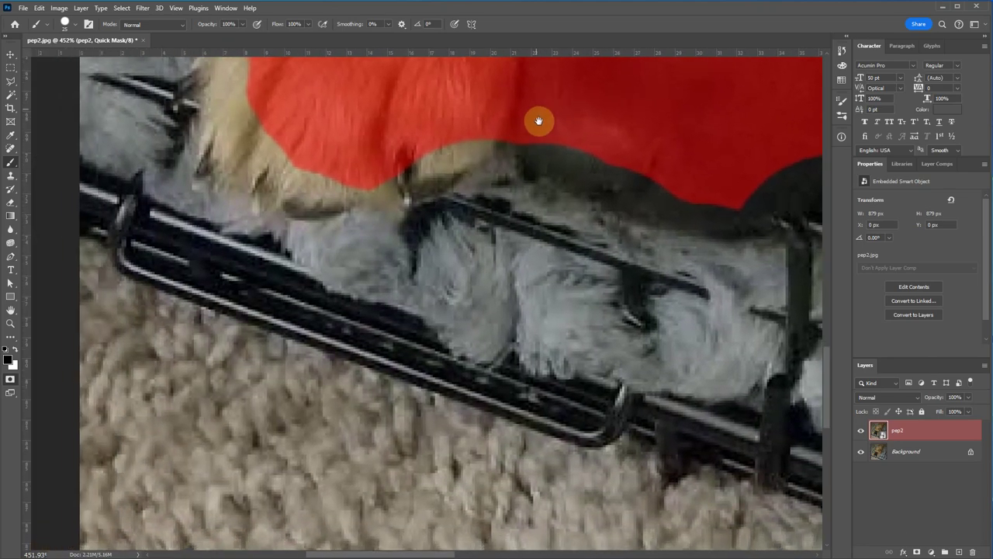
{"action": "mouse_move", "coordinate": [541, 131]}
{"action": "left_mouse_down"}
{"action": "mouse_move", "coordinate": [622, 185]}
{"action": "mouse_move", "coordinate": [753, 213]}
{"action": "mouse_move", "coordinate": [776, 222]}
{"action": "left_mouse_up"}
{"action": "left_click_drag", "start_coordinate": [600, 179], "coordinate": [392, 233]}
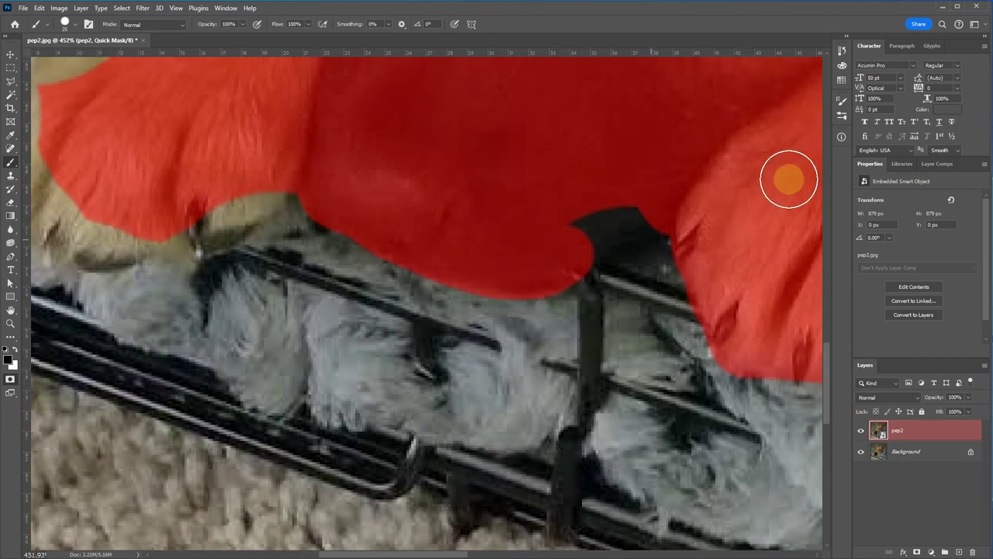
{"action": "mouse_move", "coordinate": [634, 215]}
{"action": "left_mouse_down"}
{"action": "mouse_move", "coordinate": [602, 236]}
{"action": "mouse_move", "coordinate": [710, 195]}
{"action": "left_mouse_up"}
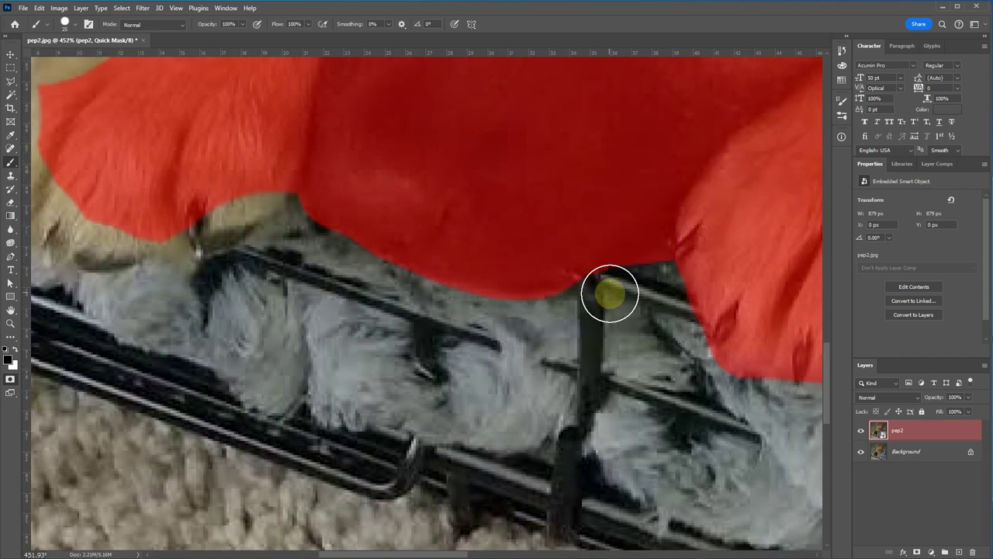
Shrink the eraser, then paint mask down the fur's left side and into the tan gap under the paw
{"action": "key", "text": "e"}
{"action": "key", "text": "bracketleft"}
{"action": "key", "text": "bracketleft"}
{"action": "key", "text": "bracketleft"}
{"action": "key", "text": "bracketleft"}
{"action": "key", "text": "bracketleft"}
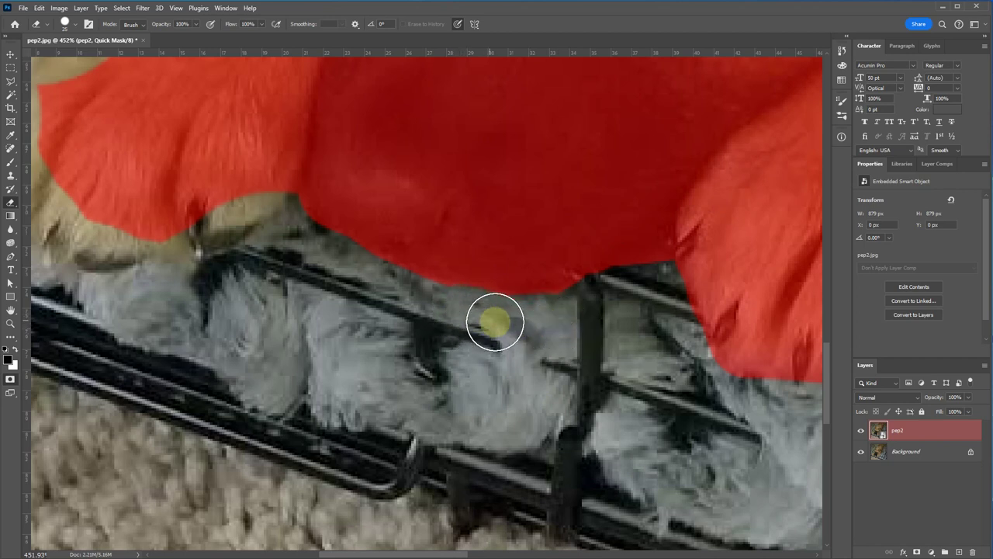
{"action": "key", "text": "b"}
{"action": "scroll", "coordinate": [583, 233], "scroll_direction": "up", "scroll_amount": 3}
{"action": "scroll", "coordinate": [554, 195], "scroll_direction": "left", "scroll_amount": 3}
{"action": "mouse_move", "coordinate": [402, 133]}
{"action": "left_mouse_down"}
{"action": "mouse_move", "coordinate": [367, 200]}
{"action": "mouse_move", "coordinate": [381, 231]}
{"action": "mouse_move", "coordinate": [364, 276]}
{"action": "mouse_move", "coordinate": [371, 289]}
{"action": "mouse_move", "coordinate": [395, 277]}
{"action": "mouse_move", "coordinate": [407, 312]}
{"action": "mouse_move", "coordinate": [440, 306]}
{"action": "mouse_move", "coordinate": [467, 326]}
{"action": "mouse_move", "coordinate": [536, 306]}
{"action": "left_mouse_up"}
{"action": "mouse_move", "coordinate": [435, 254]}
{"action": "left_mouse_down"}
{"action": "mouse_move", "coordinate": [624, 274]}
{"action": "mouse_move", "coordinate": [593, 292]}
{"action": "mouse_move", "coordinate": [547, 283]}
{"action": "mouse_move", "coordinate": [548, 294]}
{"action": "mouse_move", "coordinate": [692, 280]}
{"action": "mouse_move", "coordinate": [551, 277]}
{"action": "left_mouse_up"}
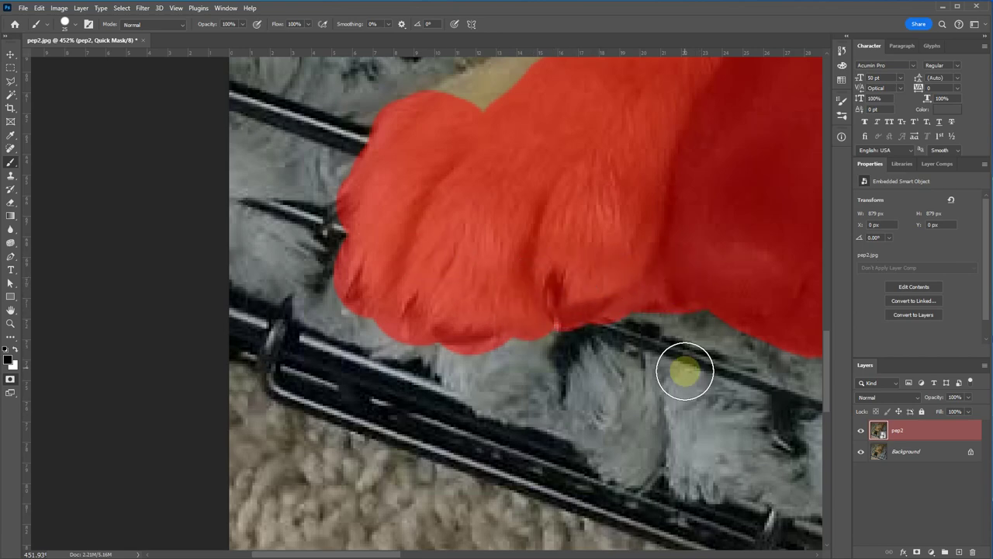
Erase stray mask from the paw's lower edge
{"action": "scroll", "coordinate": [512, 328], "scroll_direction": "down", "scroll_amount": 5}
{"action": "scroll", "coordinate": [483, 310], "scroll_direction": "up", "scroll_amount": 3}
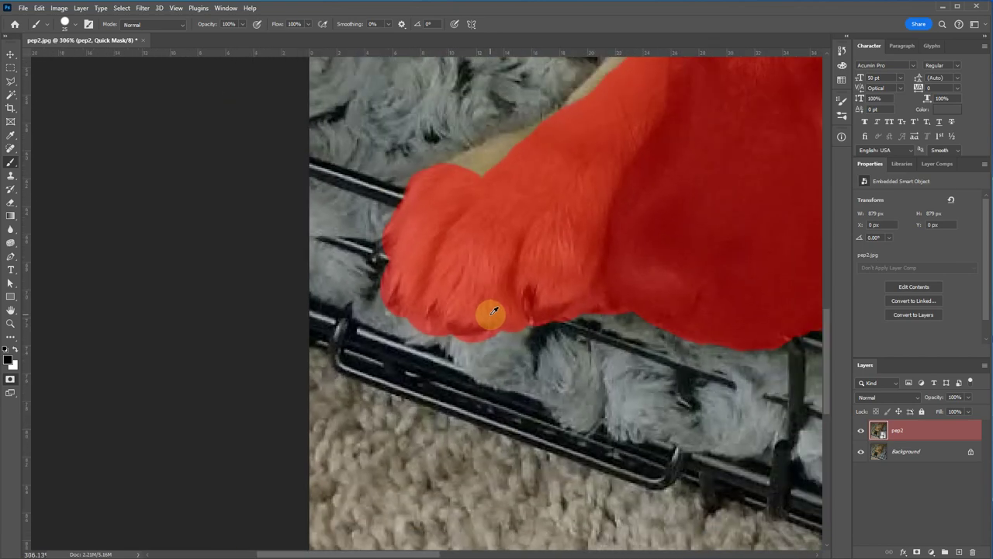
{"action": "left_click_drag", "start_coordinate": [628, 296], "coordinate": [559, 305]}
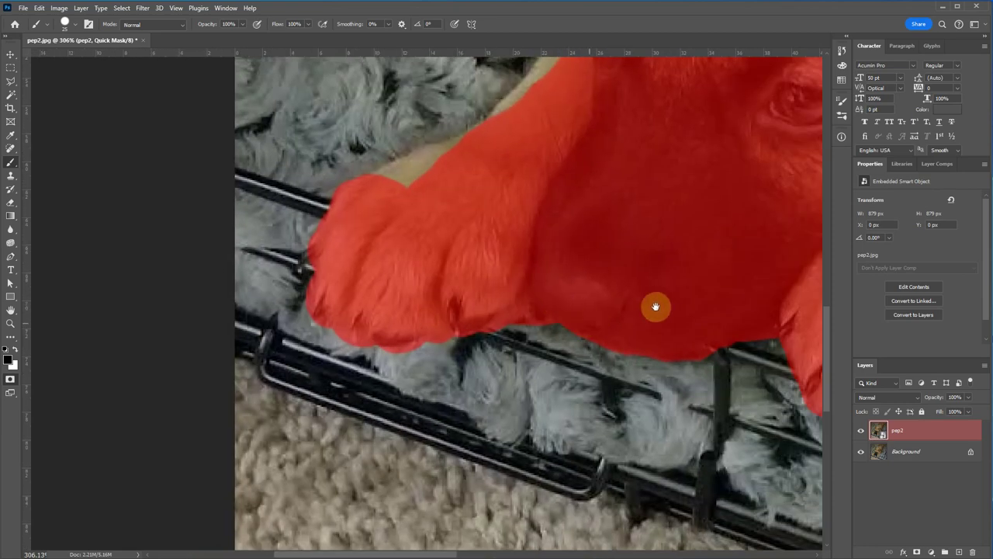
{"action": "scroll", "coordinate": [404, 349], "scroll_direction": "up", "scroll_amount": 3}
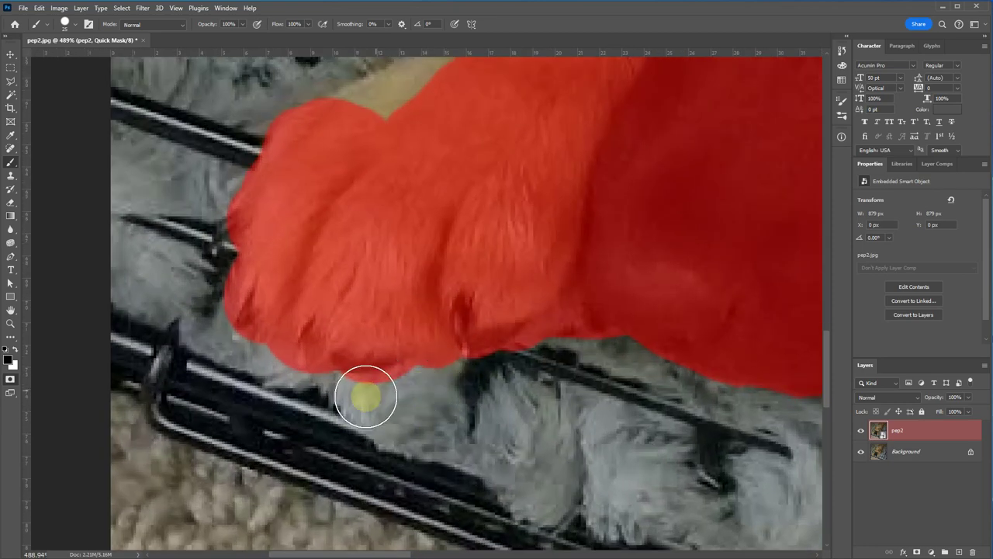
{"action": "key", "text": "e"}
{"action": "left_click_drag", "start_coordinate": [351, 402], "coordinate": [521, 380]}
Paint mask further up along the fur edge above the paw
{"action": "left_click_drag", "start_coordinate": [350, 205], "coordinate": [385, 415]}
{"action": "key", "text": "b"}
{"action": "mouse_move", "coordinate": [355, 370]}
{"action": "left_mouse_down"}
{"action": "mouse_move", "coordinate": [377, 333]}
{"action": "mouse_move", "coordinate": [532, 277]}
{"action": "mouse_move", "coordinate": [657, 279]}
{"action": "mouse_move", "coordinate": [595, 388]}
{"action": "left_mouse_up"}
{"action": "left_click_drag", "start_coordinate": [627, 313], "coordinate": [616, 229]}
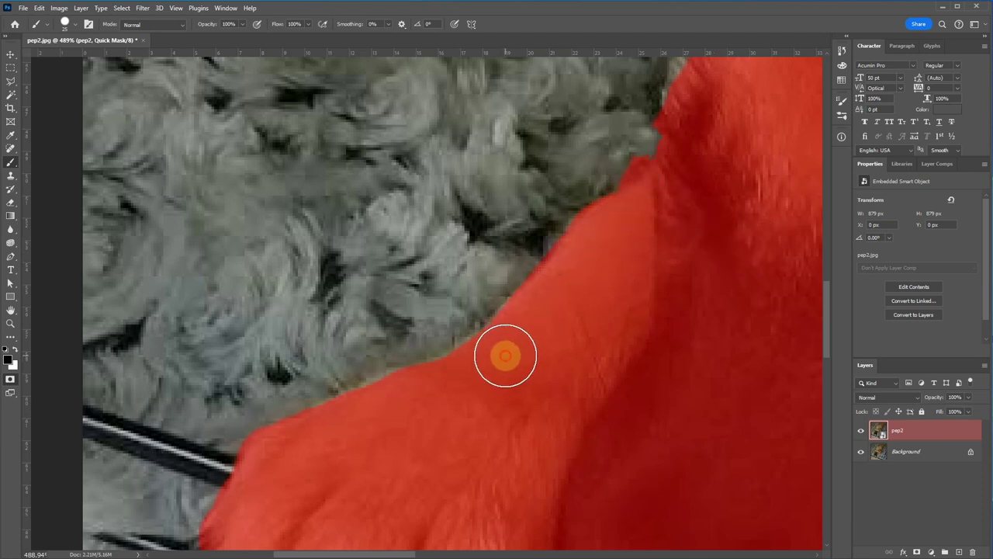
Paint a practice patch of mask on the blanket with dots, straight lines and strokes
{"action": "mouse_move", "coordinate": [430, 279]}
{"action": "left_mouse_down"}
{"action": "mouse_move", "coordinate": [427, 296]}
{"action": "mouse_move", "coordinate": [308, 90]}
{"action": "left_mouse_up"}
{"action": "left_click", "coordinate": [660, 152]}
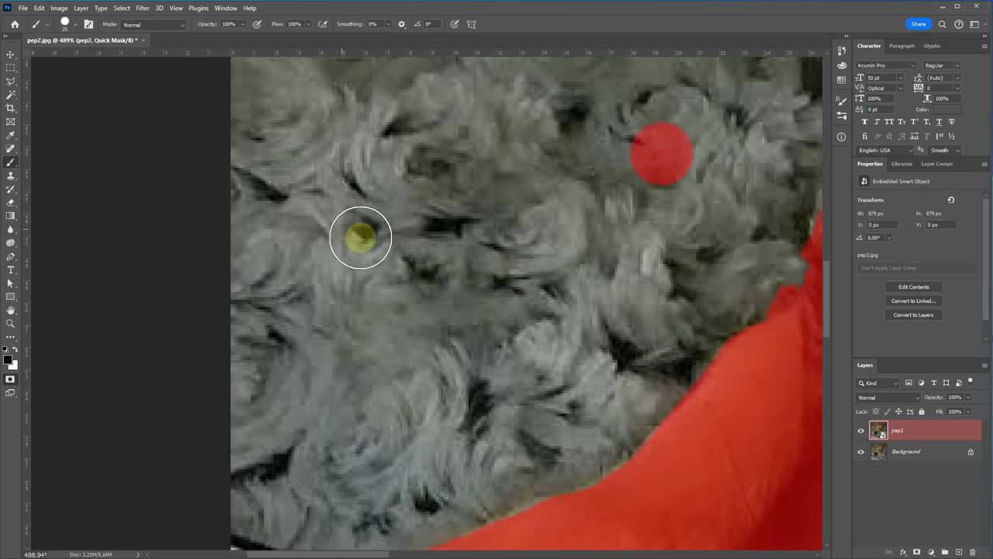
{"action": "left_click", "coordinate": [340, 334], "text": "shift"}
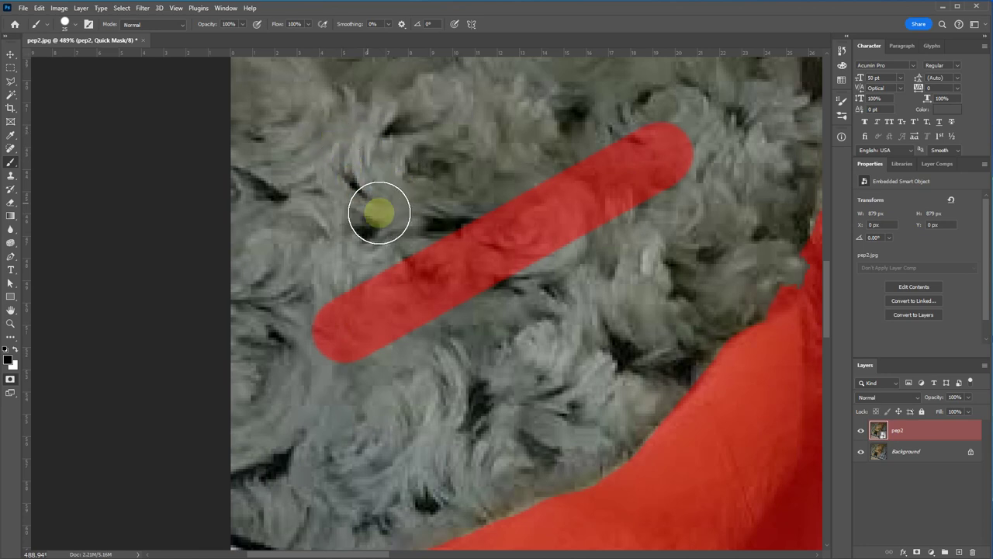
{"action": "mouse_move", "coordinate": [334, 147]}
{"action": "left_mouse_down"}
{"action": "mouse_move", "coordinate": [567, 141]}
{"action": "mouse_move", "coordinate": [397, 143]}
{"action": "mouse_move", "coordinate": [563, 156]}
{"action": "left_mouse_up"}
{"action": "mouse_move", "coordinate": [466, 404]}
{"action": "left_mouse_down"}
{"action": "mouse_move", "coordinate": [549, 319]}
{"action": "mouse_move", "coordinate": [586, 314]}
{"action": "mouse_move", "coordinate": [330, 305]}
{"action": "mouse_move", "coordinate": [536, 312]}
{"action": "mouse_move", "coordinate": [362, 314]}
{"action": "mouse_move", "coordinate": [548, 325]}
{"action": "mouse_move", "coordinate": [574, 265]}
{"action": "mouse_move", "coordinate": [411, 267]}
{"action": "mouse_move", "coordinate": [547, 266]}
{"action": "left_mouse_up"}
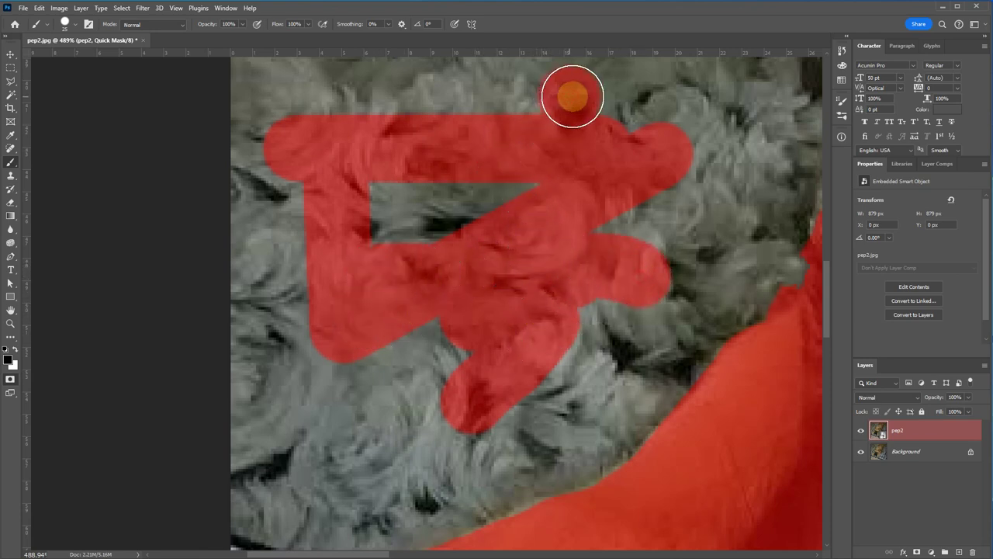
{"action": "left_click_drag", "start_coordinate": [575, 96], "coordinate": [692, 105]}
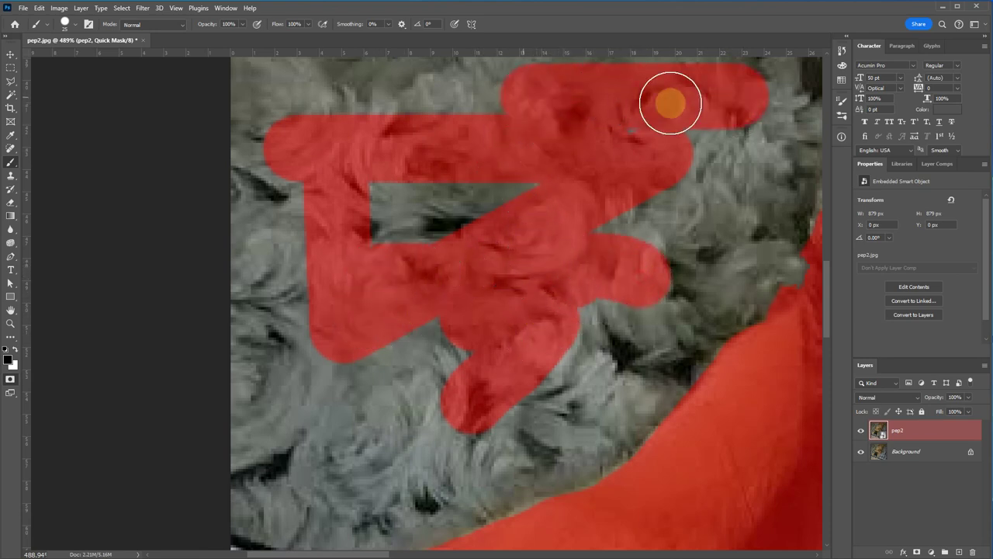
{"action": "mouse_move", "coordinate": [659, 171]}
{"action": "left_mouse_down"}
{"action": "mouse_move", "coordinate": [566, 156]}
{"action": "mouse_move", "coordinate": [372, 173]}
{"action": "left_mouse_up"}
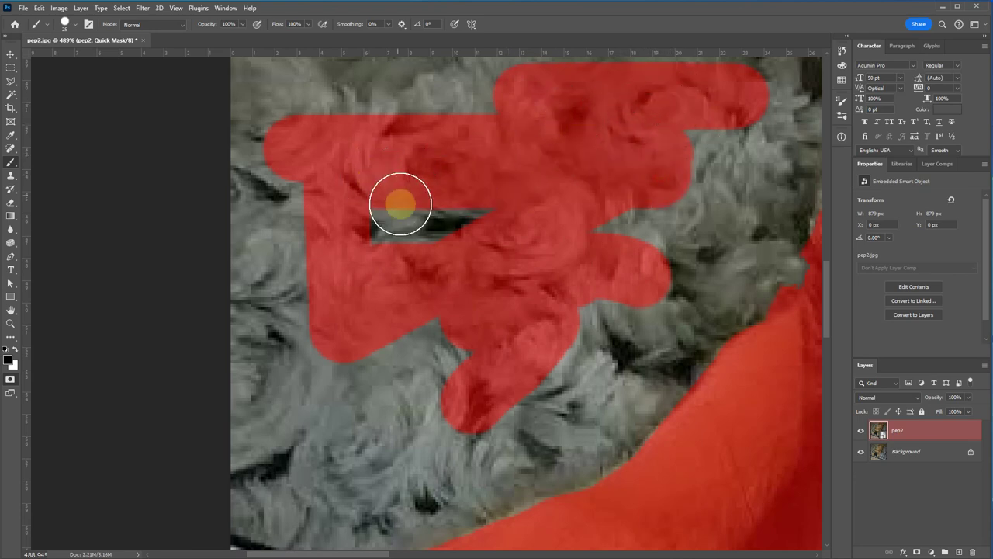
Erase the practice mask with an enlarged eraser and clear a spot at the cheek edge
{"action": "key", "text": "e"}
{"action": "scroll", "coordinate": [299, 179], "scroll_direction": "down", "scroll_amount": 3}
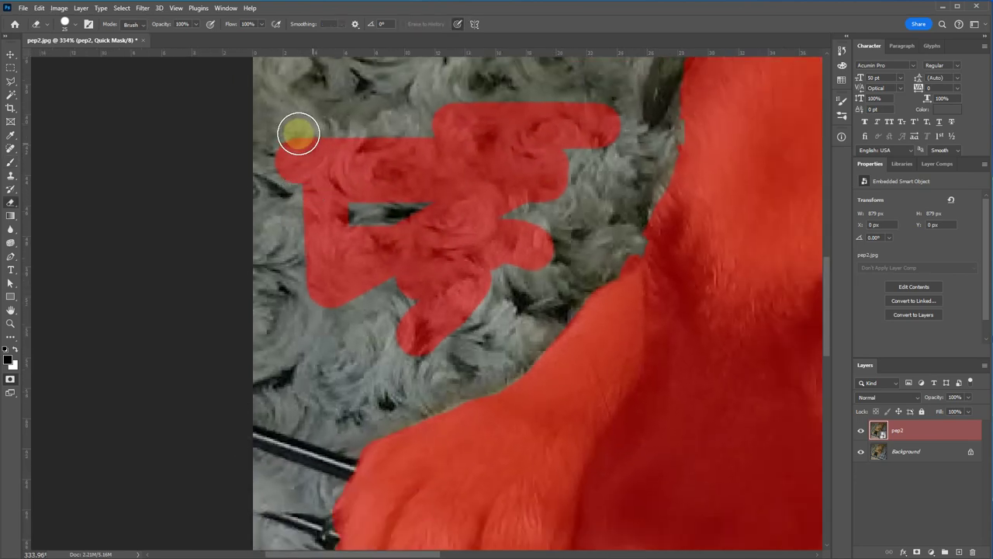
{"action": "mouse_move", "coordinate": [291, 128]}
{"action": "left_mouse_down"}
{"action": "mouse_move", "coordinate": [273, 178]}
{"action": "mouse_move", "coordinate": [318, 78]}
{"action": "mouse_move", "coordinate": [401, 118]}
{"action": "mouse_move", "coordinate": [588, 83]}
{"action": "mouse_move", "coordinate": [612, 119]}
{"action": "mouse_move", "coordinate": [508, 270]}
{"action": "mouse_move", "coordinate": [591, 231]}
{"action": "mouse_move", "coordinate": [402, 351]}
{"action": "mouse_move", "coordinate": [441, 290]}
{"action": "mouse_move", "coordinate": [397, 272]}
{"action": "left_mouse_up"}
{"action": "key", "text": "bracketright"}
{"action": "key", "text": "bracketright"}
{"action": "key", "text": "bracketright"}
{"action": "mouse_move", "coordinate": [565, 127]}
{"action": "left_mouse_down"}
{"action": "mouse_move", "coordinate": [527, 194]}
{"action": "mouse_move", "coordinate": [333, 261]}
{"action": "mouse_move", "coordinate": [389, 206]}
{"action": "mouse_move", "coordinate": [328, 206]}
{"action": "left_mouse_up"}
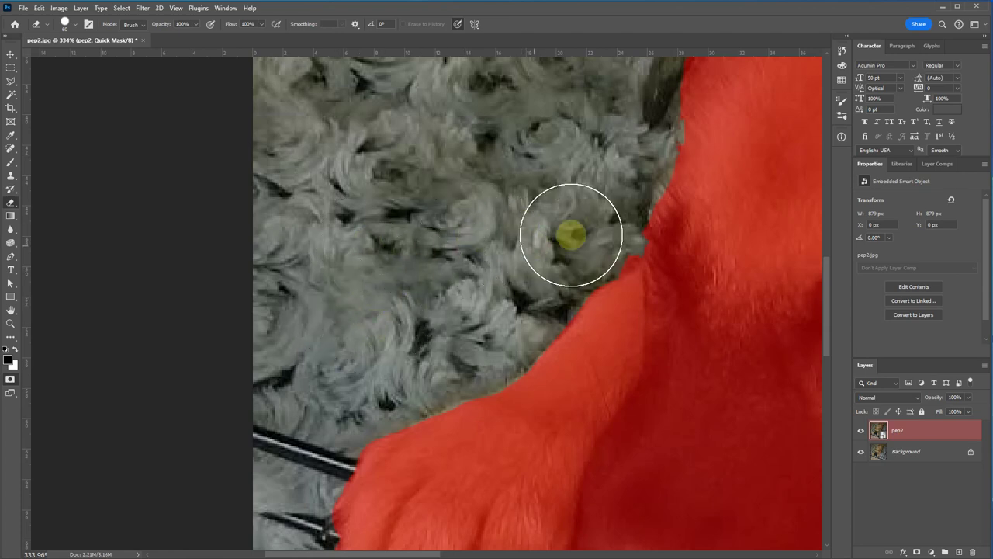
{"action": "scroll", "coordinate": [455, 300], "scroll_direction": "down", "scroll_amount": 3}
{"action": "scroll", "coordinate": [455, 299], "scroll_direction": "right", "scroll_amount": 3}
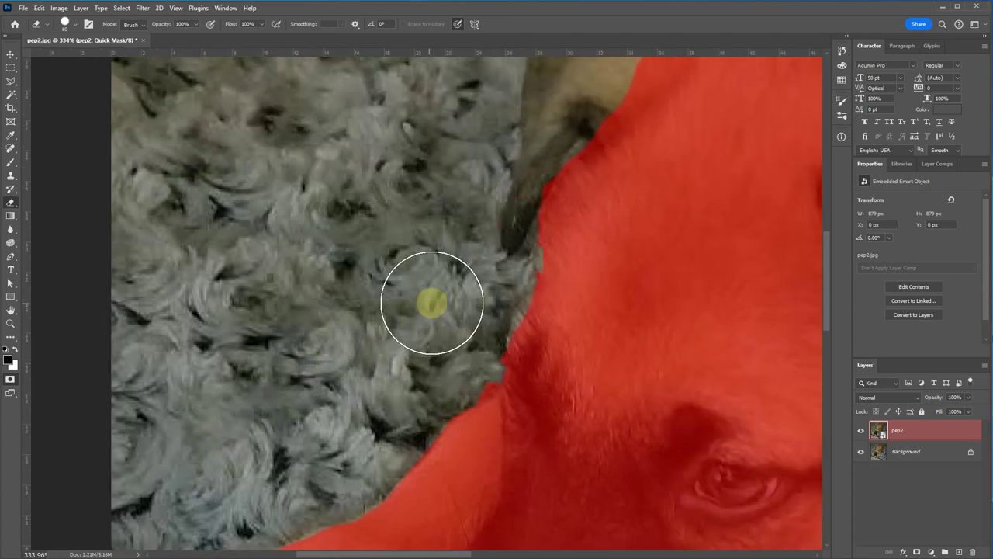
{"action": "left_click", "coordinate": [560, 340]}
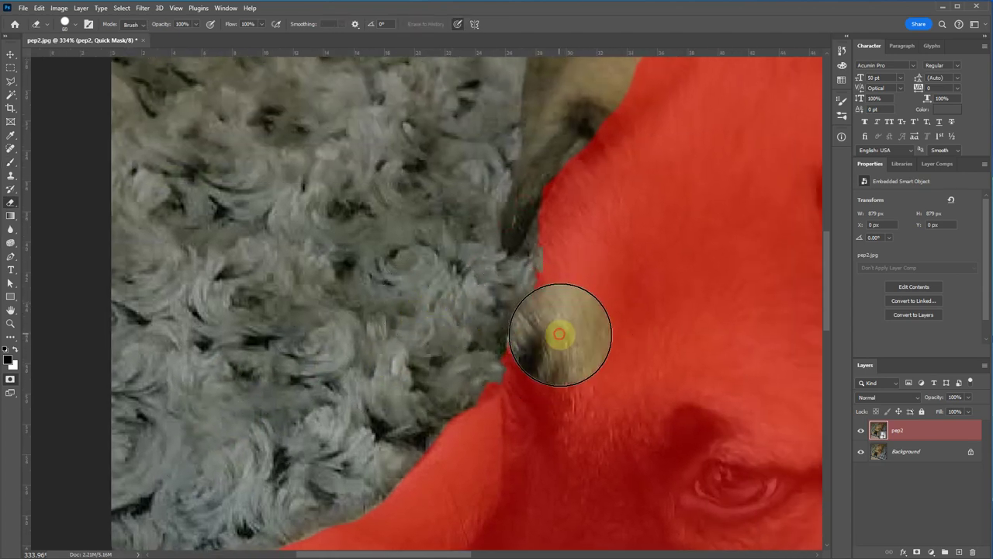
Repaint the erased cheek spot and cover the nearby tan fur patches with mask
{"action": "key", "text": "b"}
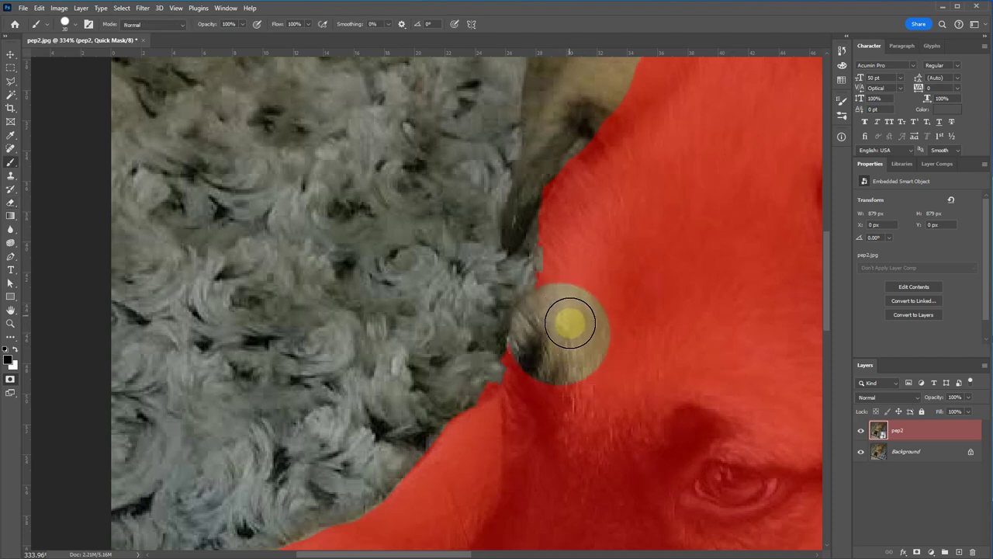
{"action": "mouse_move", "coordinate": [562, 332]}
{"action": "left_mouse_down"}
{"action": "mouse_move", "coordinate": [548, 360]}
{"action": "mouse_move", "coordinate": [585, 341]}
{"action": "mouse_move", "coordinate": [577, 244]}
{"action": "mouse_move", "coordinate": [577, 293]}
{"action": "mouse_move", "coordinate": [549, 336]}
{"action": "mouse_move", "coordinate": [542, 391]}
{"action": "mouse_move", "coordinate": [517, 404]}
{"action": "left_mouse_up"}
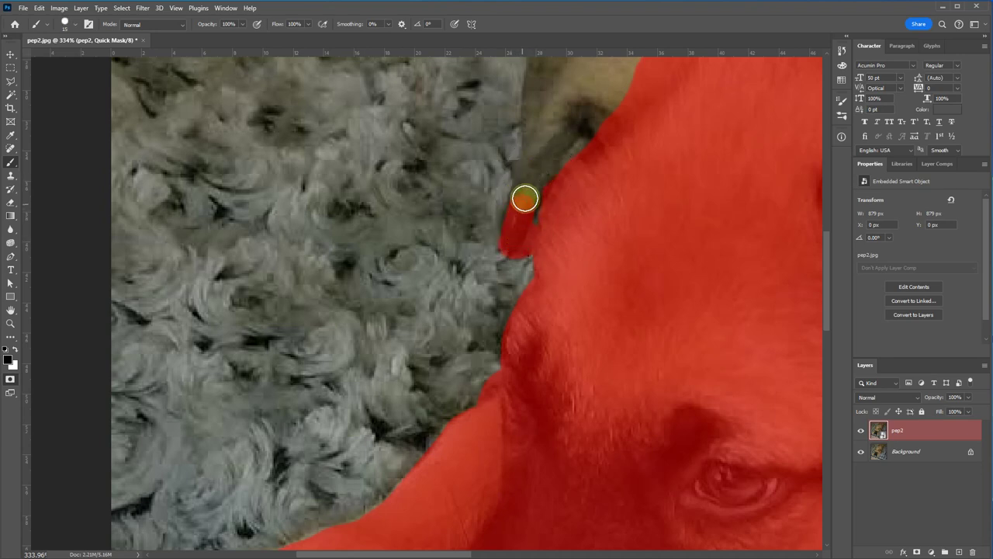
{"action": "mouse_move", "coordinate": [525, 195]}
{"action": "left_mouse_down"}
{"action": "mouse_move", "coordinate": [584, 141]}
{"action": "mouse_move", "coordinate": [535, 302]}
{"action": "left_mouse_up"}
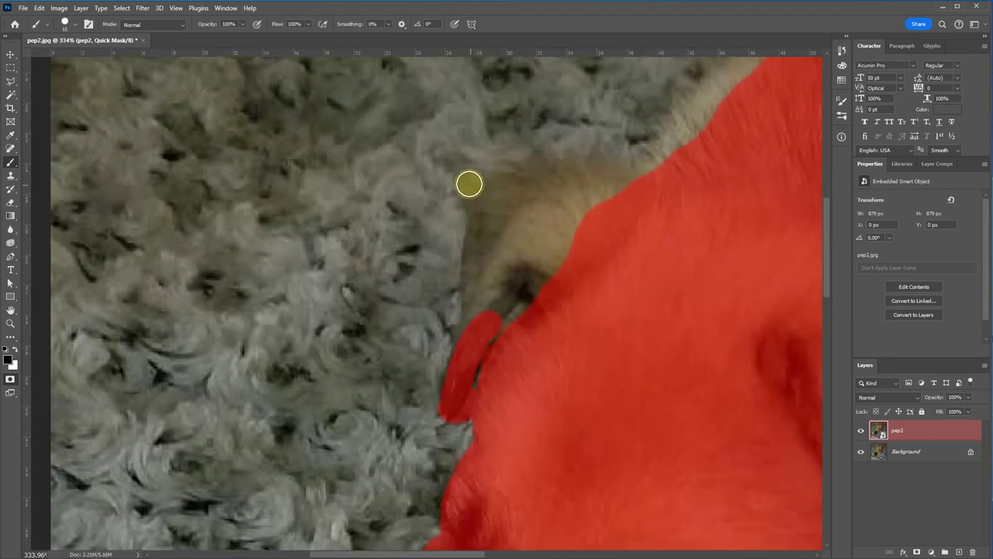
{"action": "left_click_drag", "start_coordinate": [475, 253], "coordinate": [480, 324]}
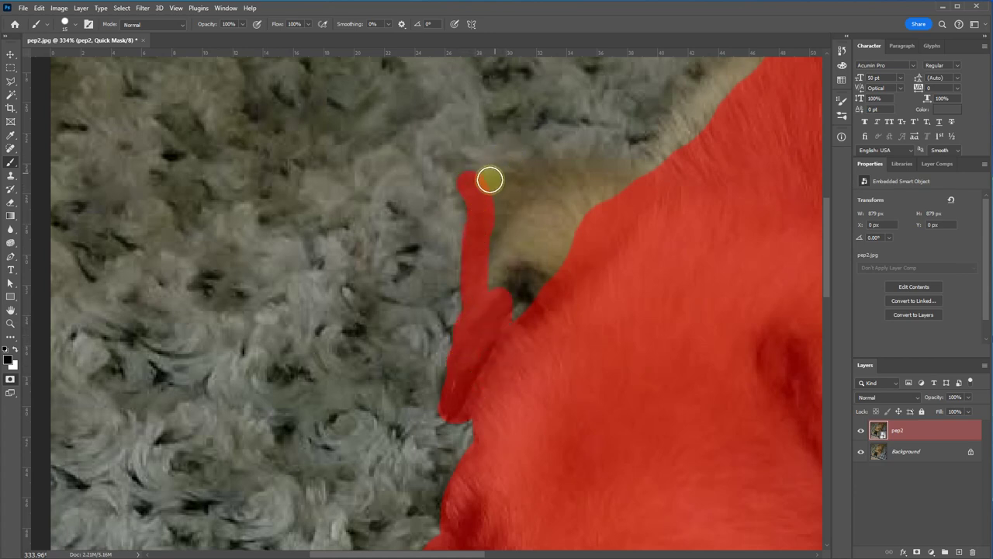
{"action": "mouse_move", "coordinate": [488, 179]}
{"action": "left_mouse_down"}
{"action": "mouse_move", "coordinate": [593, 179]}
{"action": "mouse_move", "coordinate": [654, 191]}
{"action": "mouse_move", "coordinate": [593, 170]}
{"action": "mouse_move", "coordinate": [485, 184]}
{"action": "mouse_move", "coordinate": [631, 196]}
{"action": "left_mouse_up"}
{"action": "mouse_move", "coordinate": [539, 203]}
{"action": "left_mouse_down"}
{"action": "mouse_move", "coordinate": [516, 265]}
{"action": "mouse_move", "coordinate": [563, 190]}
{"action": "mouse_move", "coordinate": [547, 274]}
{"action": "mouse_move", "coordinate": [577, 282]}
{"action": "left_mouse_up"}
Paint mask down the remaining fur edge near the image's top edge
{"action": "left_click_drag", "start_coordinate": [546, 363], "coordinate": [473, 479]}
{"action": "left_click_drag", "start_coordinate": [703, 173], "coordinate": [579, 306]}
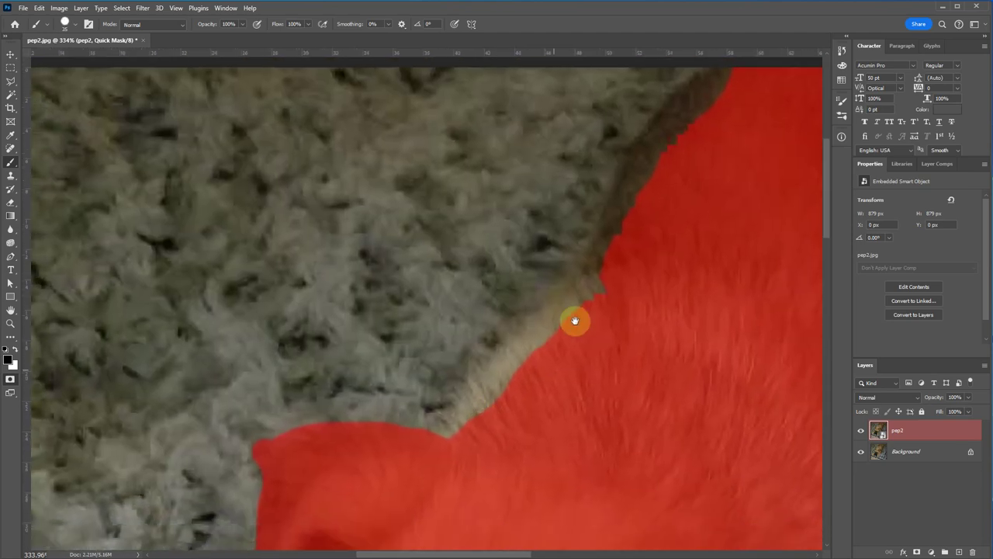
{"action": "left_click_drag", "start_coordinate": [673, 173], "coordinate": [544, 295]}
{"action": "mouse_move", "coordinate": [568, 209]}
{"action": "left_mouse_down"}
{"action": "mouse_move", "coordinate": [496, 286]}
{"action": "mouse_move", "coordinate": [436, 423]}
{"action": "mouse_move", "coordinate": [705, 209]}
{"action": "mouse_move", "coordinate": [598, 238]}
{"action": "mouse_move", "coordinate": [422, 323]}
{"action": "left_mouse_up"}
{"action": "mouse_move", "coordinate": [629, 180]}
{"action": "left_mouse_down"}
{"action": "mouse_move", "coordinate": [612, 173]}
{"action": "mouse_move", "coordinate": [547, 204]}
{"action": "mouse_move", "coordinate": [459, 326]}
{"action": "mouse_move", "coordinate": [477, 288]}
{"action": "left_mouse_up"}
{"action": "scroll", "coordinate": [476, 287], "scroll_direction": "down", "scroll_amount": 8}
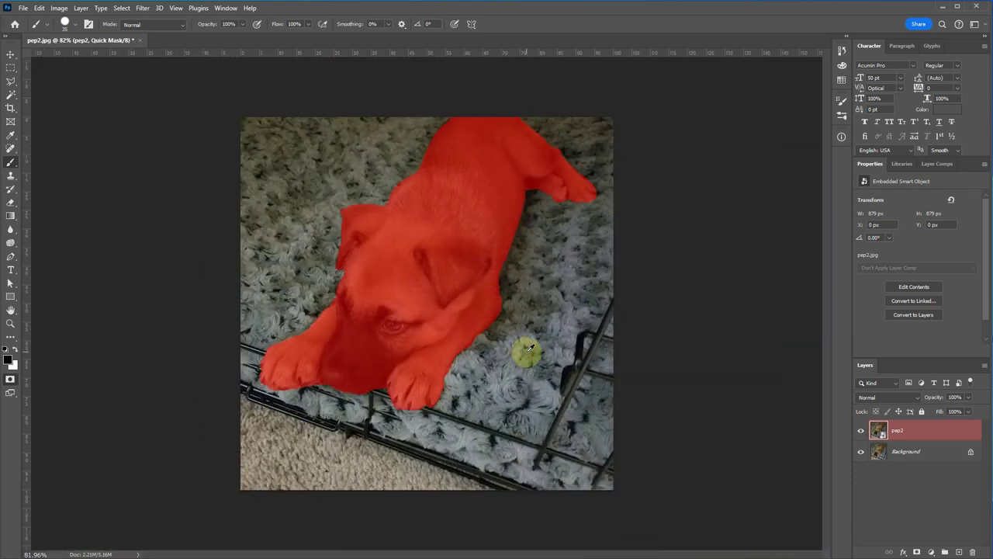
{"action": "scroll", "coordinate": [514, 342], "scroll_direction": "up", "scroll_amount": 7}
{"action": "key", "text": "e"}
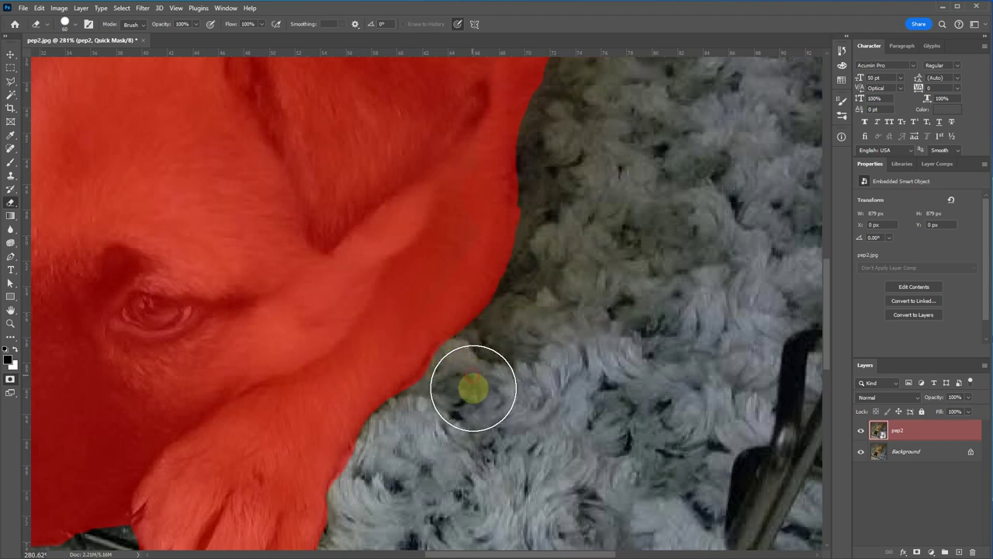
{"action": "key", "text": "bracketleft"}
{"action": "key", "text": "bracketleft"}
{"action": "key", "text": "bracketleft"}
{"action": "key", "text": "bracketleft"}
{"action": "key", "text": "bracketleft"}
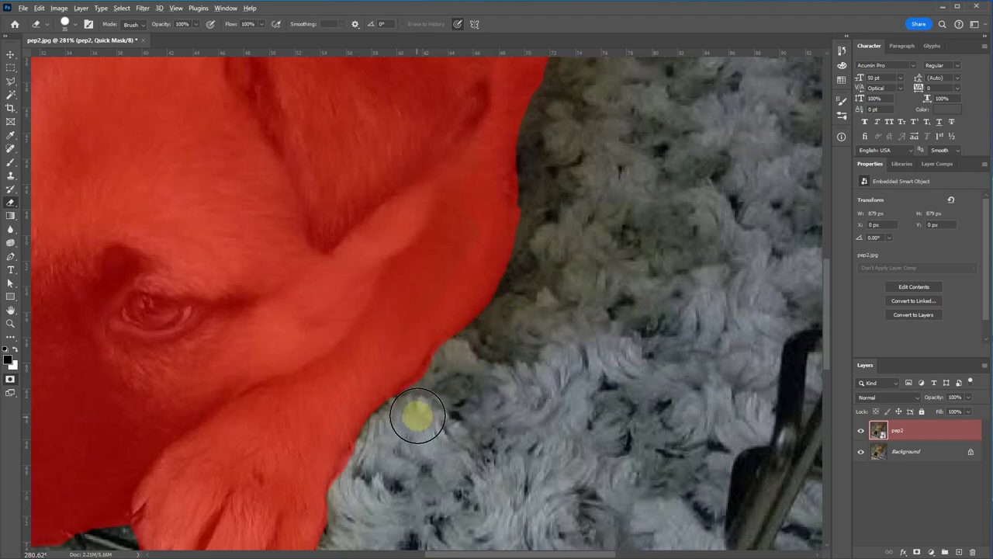
{"action": "scroll", "coordinate": [417, 412], "scroll_direction": "up", "scroll_amount": 5}
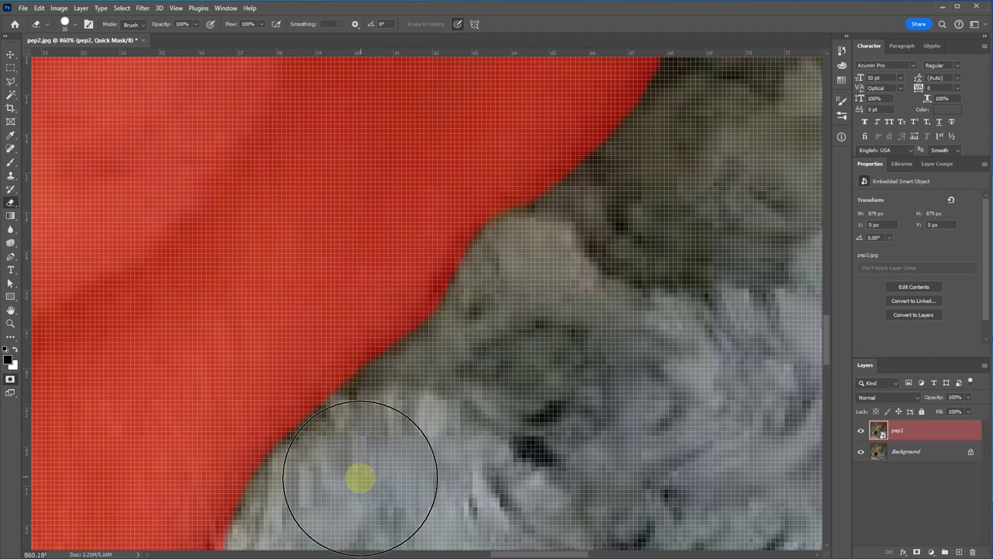
{"action": "scroll", "coordinate": [497, 396], "scroll_direction": "down", "scroll_amount": 8}
{"action": "scroll", "coordinate": [527, 413], "scroll_direction": "down", "scroll_amount": 3}
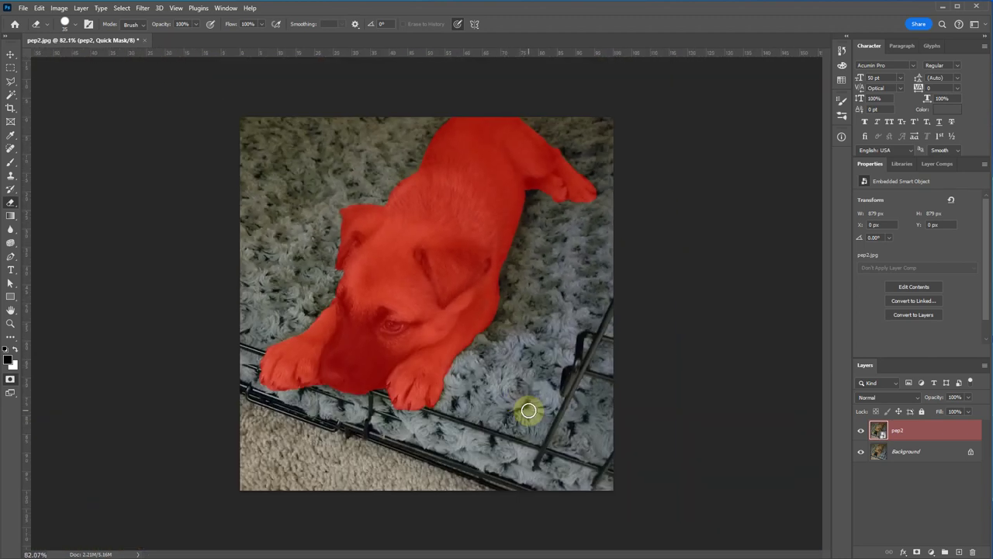
Exit Quick Mask and invert the selection with Select > Inverse
{"action": "key", "text": "q"}
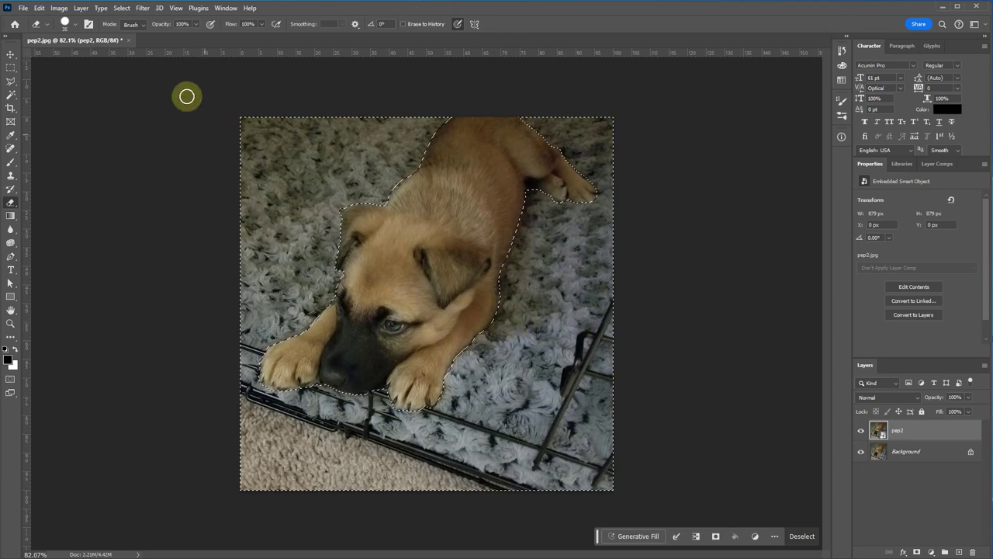
{"action": "left_click", "coordinate": [59, 9]}
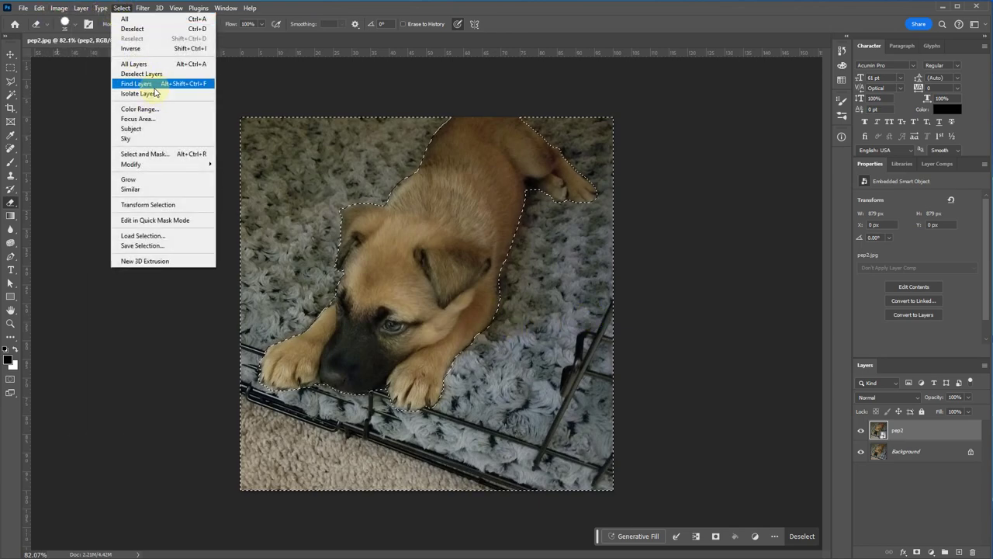
{"action": "left_click", "coordinate": [144, 50]}
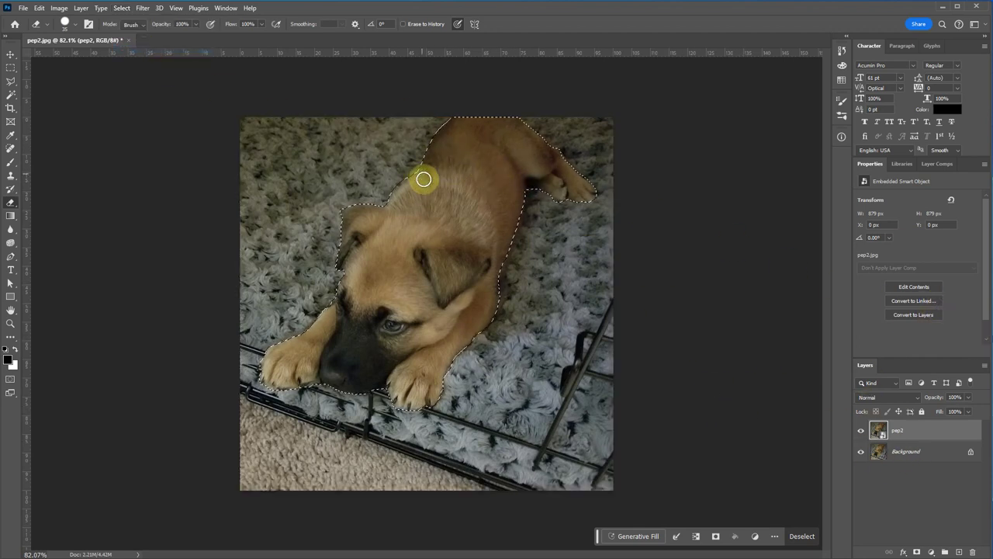
Test-move the pep2 layer twice with the Move tool, undoing each move
{"action": "key", "text": "v"}
{"action": "mouse_move", "coordinate": [426, 184]}
{"action": "left_mouse_down"}
{"action": "mouse_move", "coordinate": [461, 207]}
{"action": "mouse_move", "coordinate": [450, 282]}
{"action": "mouse_move", "coordinate": [449, 253]}
{"action": "left_mouse_up"}
{"action": "key", "text": "ctrl+z"}
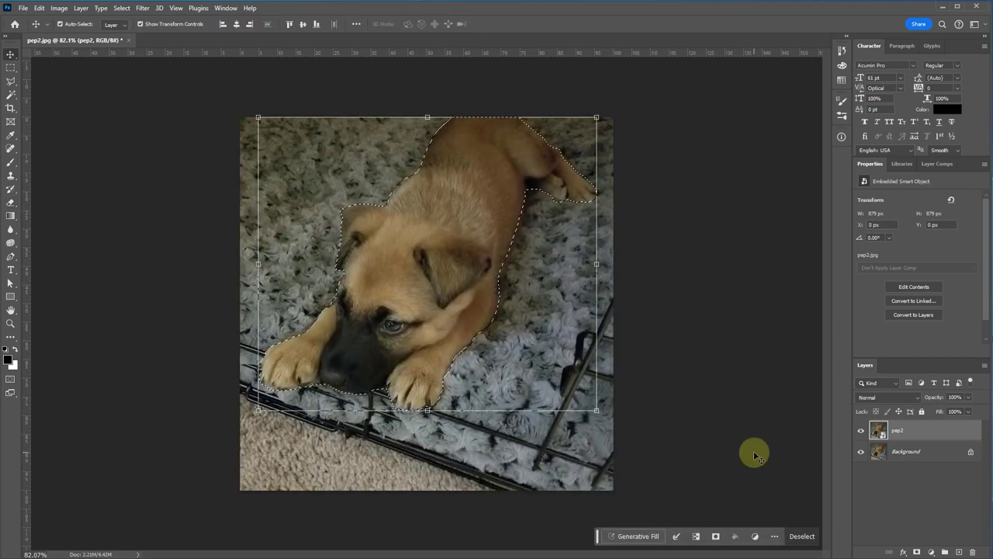
{"action": "left_click_drag", "start_coordinate": [423, 264], "coordinate": [506, 249]}
{"action": "key", "text": "ctrl+z"}
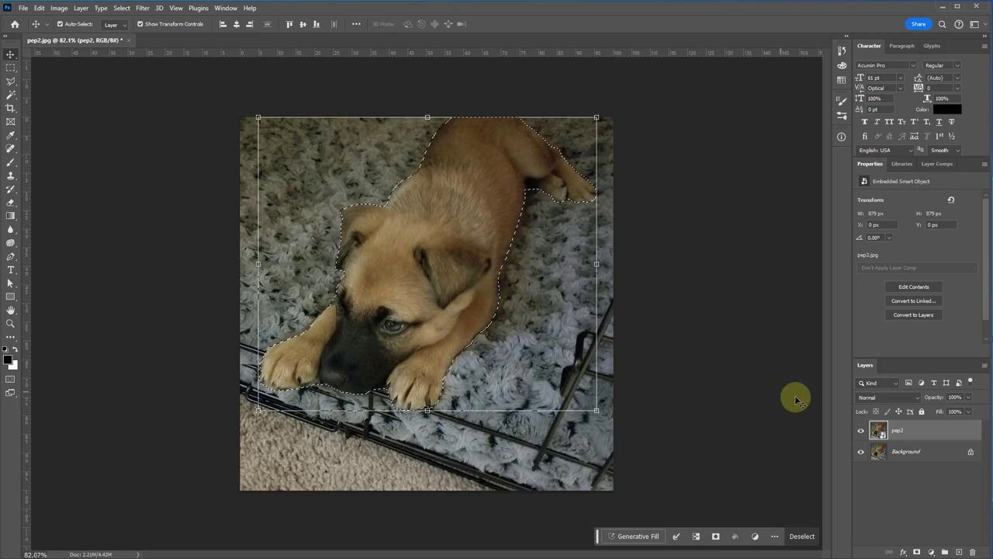
Open the pep2 smart object's contents, then return and toggle the puppy selection off and back on
{"action": "double_click", "coordinate": [880, 431]}
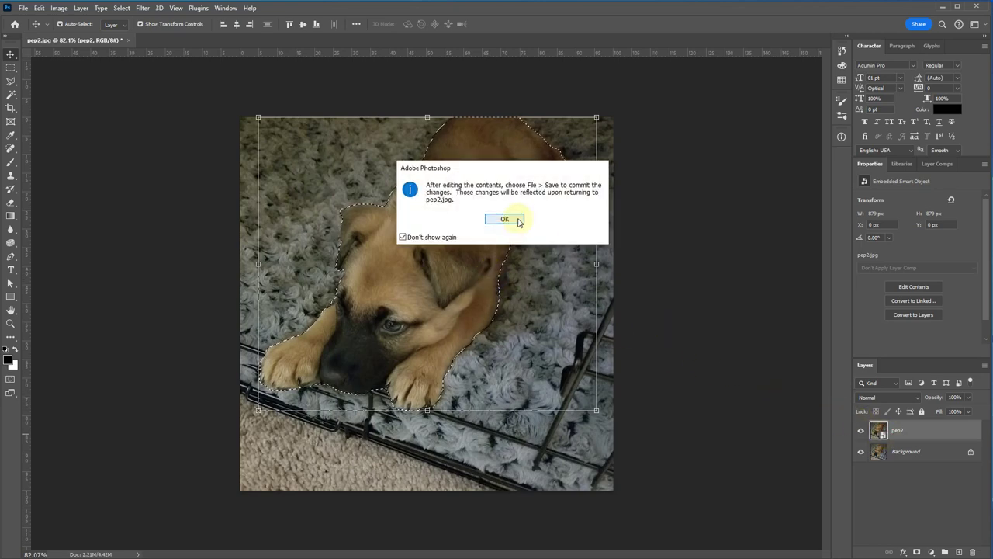
{"action": "left_click", "coordinate": [511, 220]}
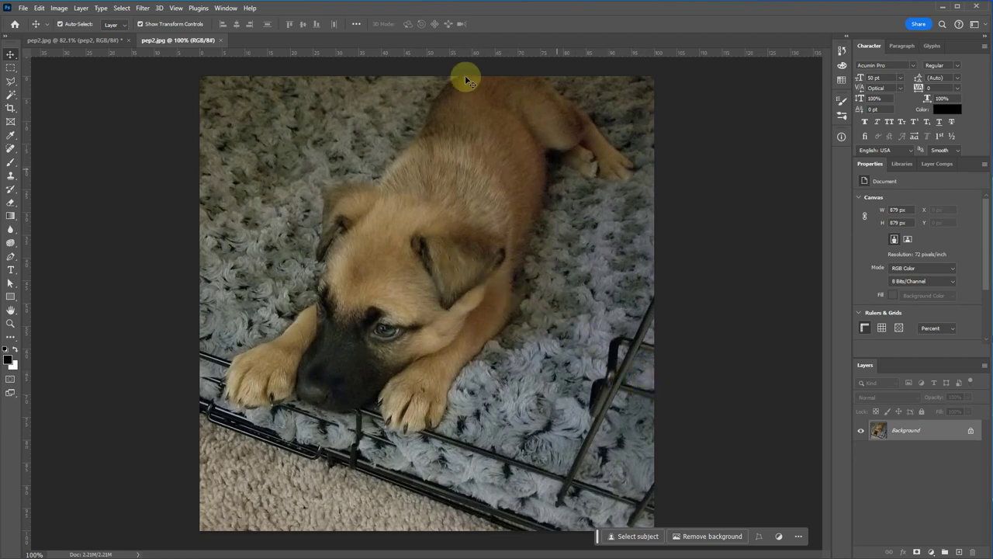
{"action": "left_click", "coordinate": [78, 42]}
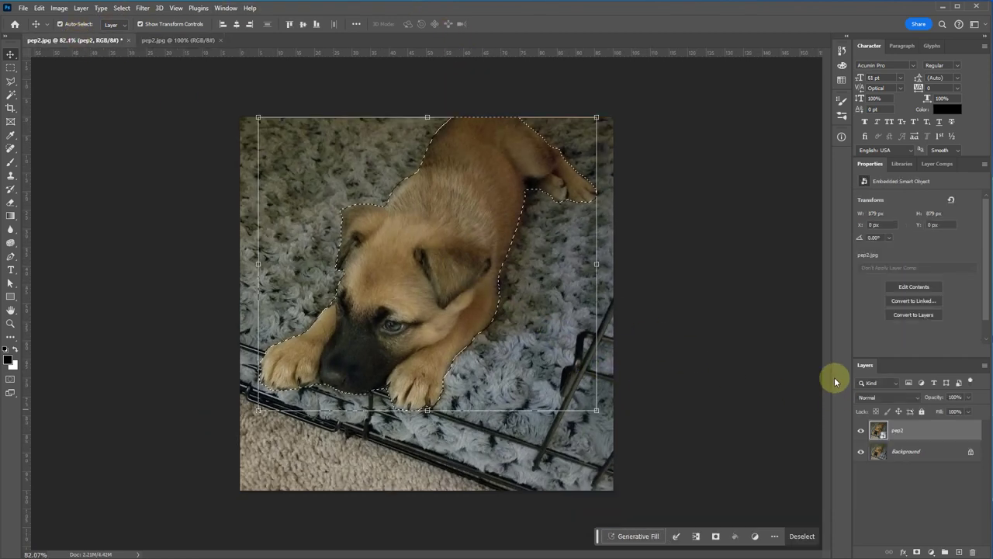
{"action": "key", "text": "ctrl+d"}
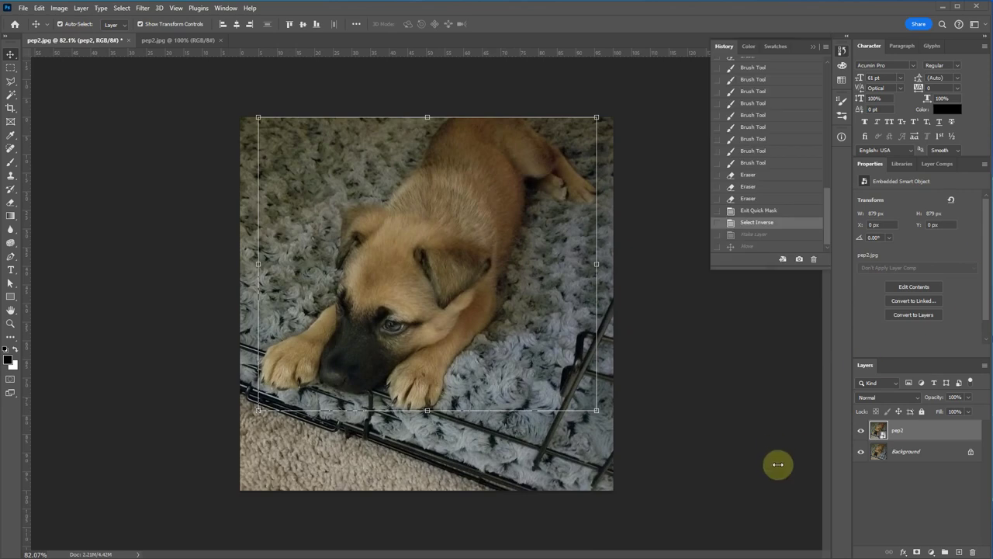
{"action": "key", "text": "ctrl+shift+d"}
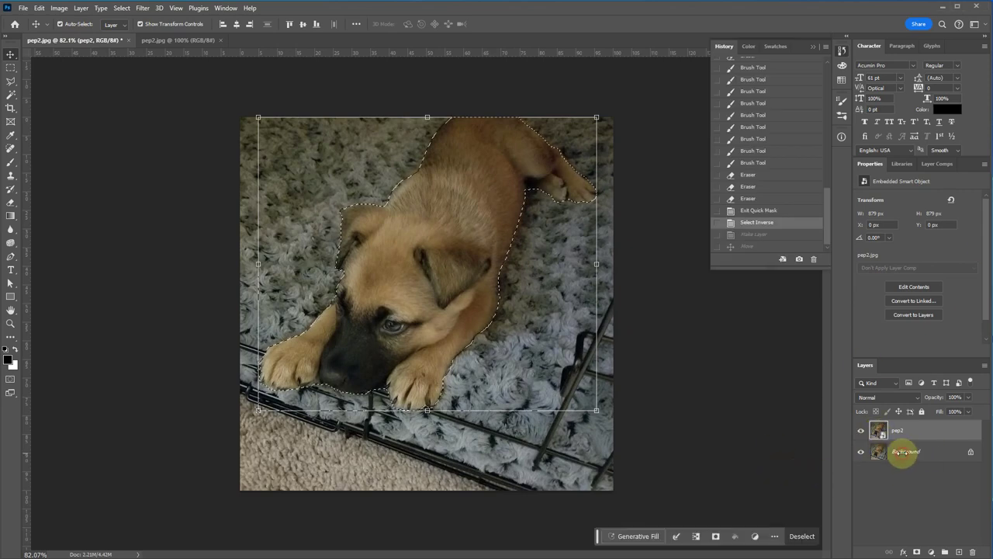
Convert Background into Layer 0, delete the pep2 layer, and test-move then undo
{"action": "double_click", "coordinate": [897, 454]}
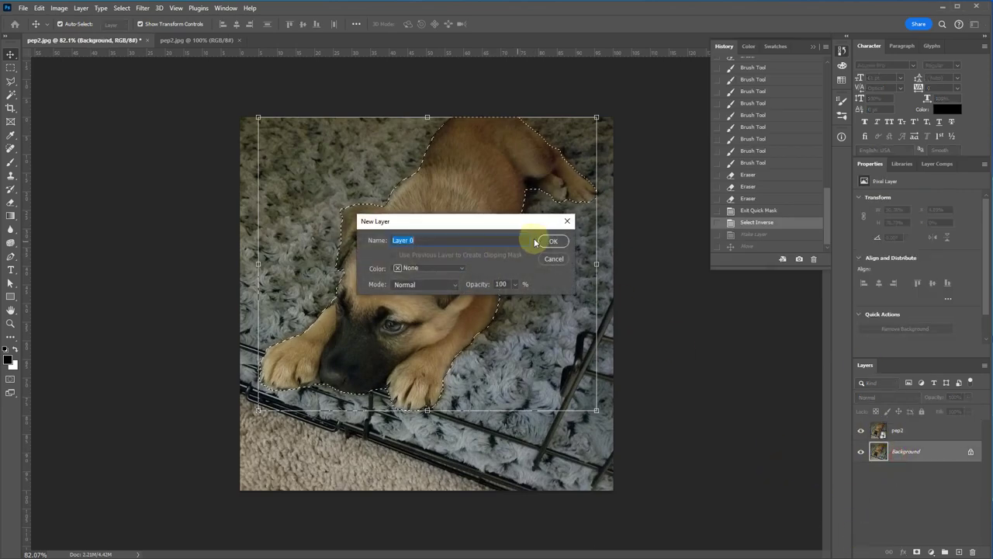
{"action": "key", "text": "Return"}
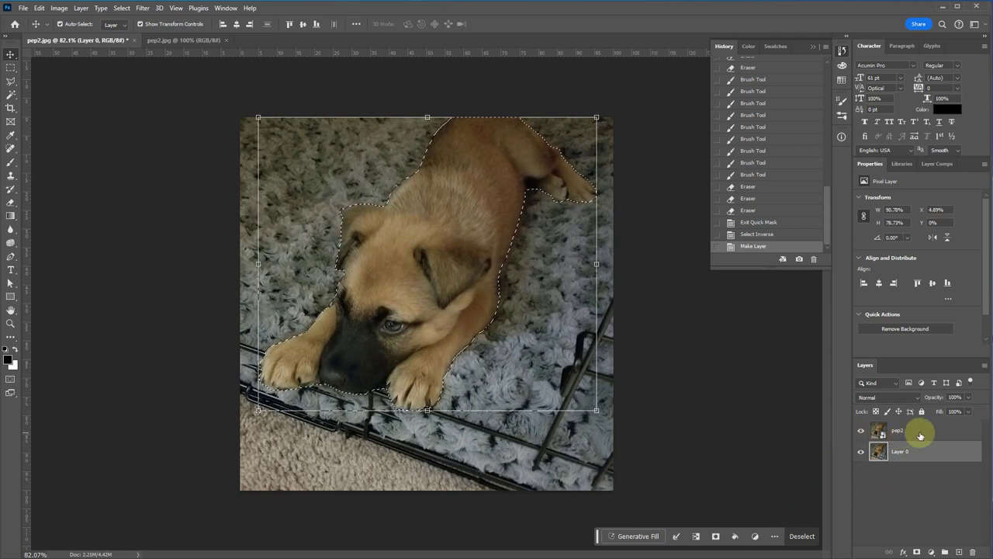
{"action": "left_click", "coordinate": [893, 434]}
{"action": "left_click", "coordinate": [972, 551]}
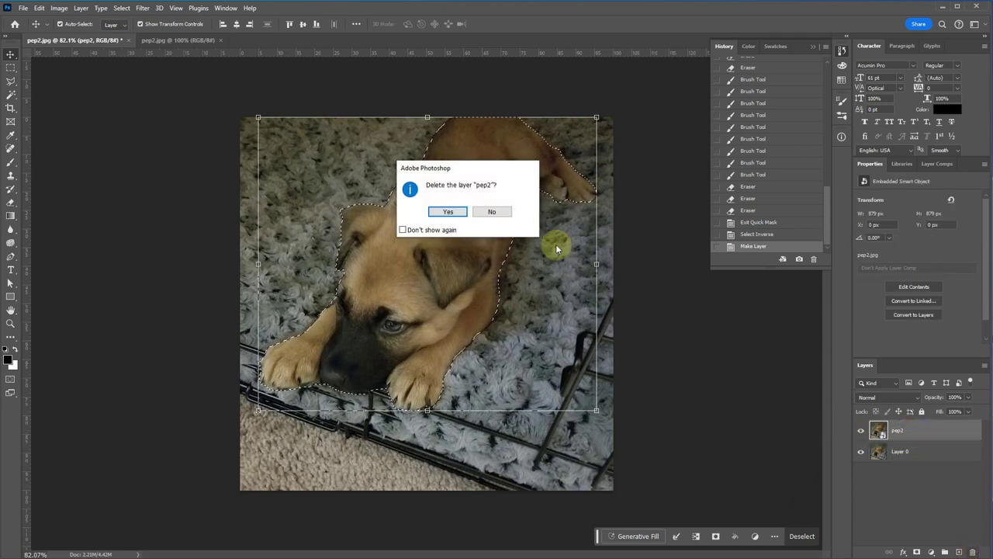
{"action": "left_click", "coordinate": [452, 213]}
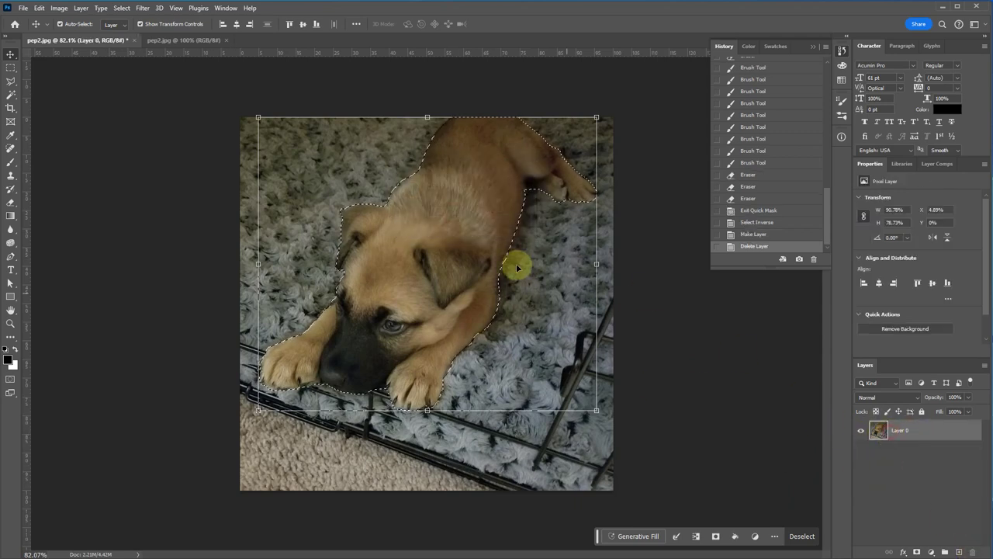
{"action": "left_click_drag", "start_coordinate": [509, 265], "coordinate": [418, 251]}
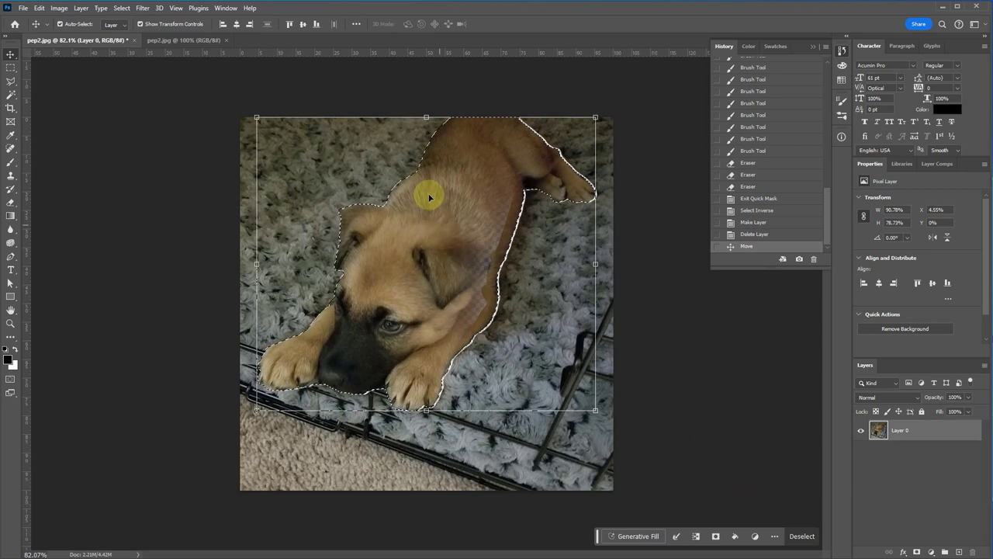
{"action": "key", "text": "ctrl+z"}
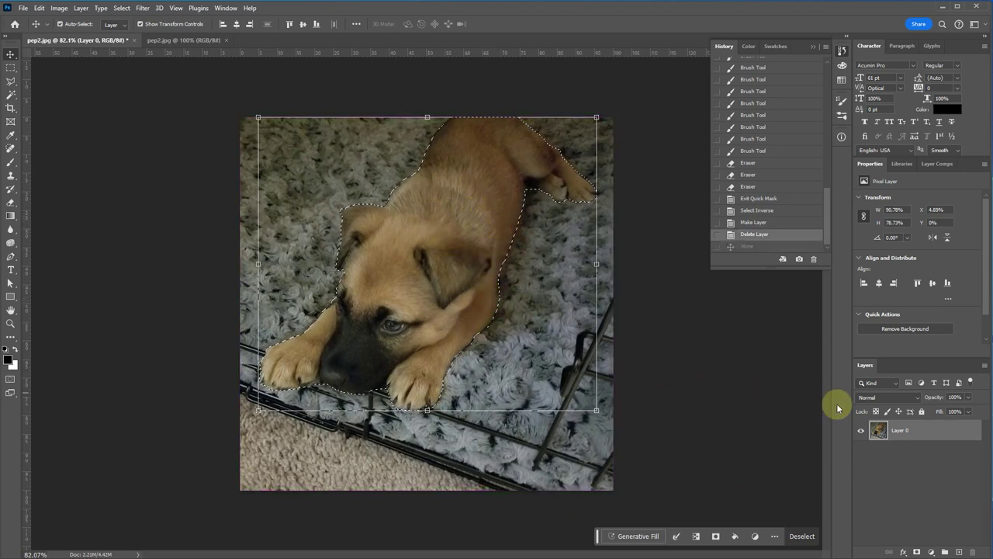
Re-enter Quick Mask and erase mask along the puppy's edge and leg with a larger eraser
{"action": "key", "text": "q"}
{"action": "key", "text": "e"}
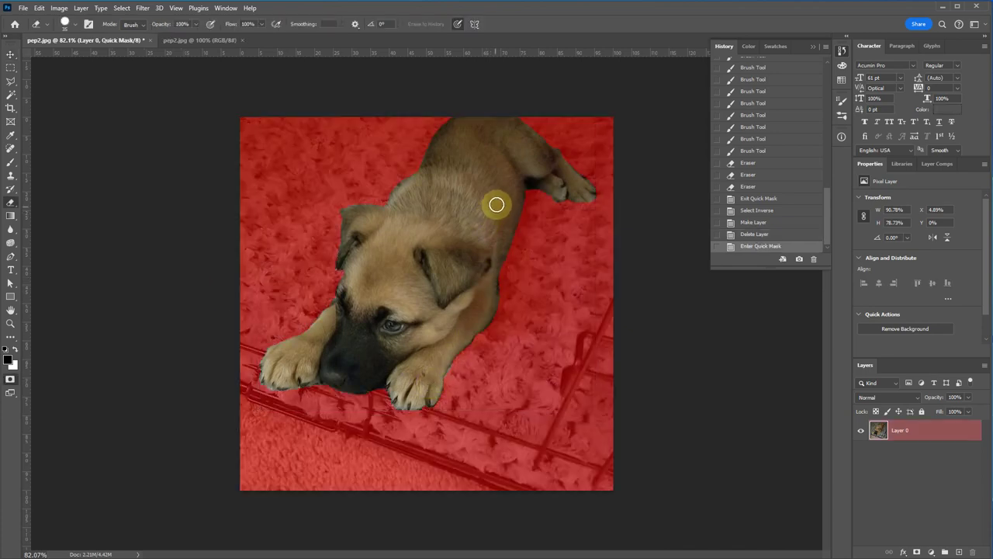
{"action": "scroll", "coordinate": [476, 252], "scroll_direction": "up", "scroll_amount": 4}
{"action": "mouse_move", "coordinate": [521, 289]}
{"action": "left_mouse_down"}
{"action": "mouse_move", "coordinate": [448, 375]}
{"action": "mouse_move", "coordinate": [481, 349]}
{"action": "left_mouse_up"}
{"action": "key", "text": "bracketright"}
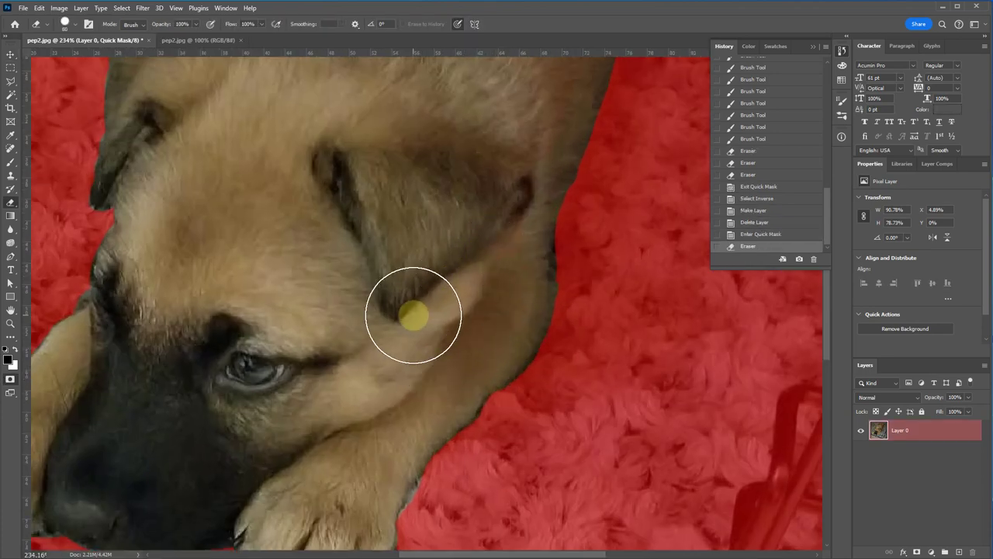
{"action": "scroll", "coordinate": [395, 419], "scroll_direction": "down", "scroll_amount": 3}
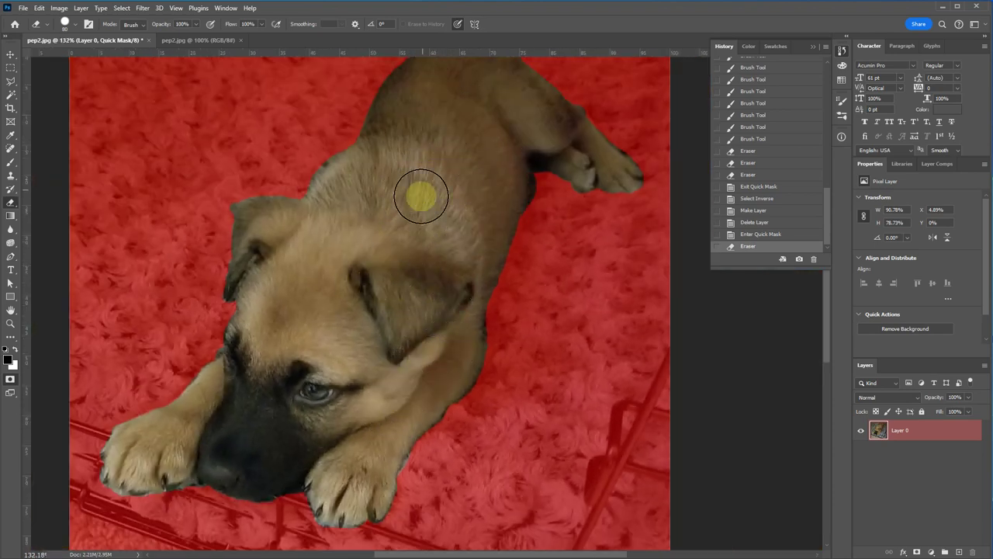
{"action": "left_click", "coordinate": [577, 204]}
{"action": "left_click_drag", "start_coordinate": [576, 204], "coordinate": [553, 186]}
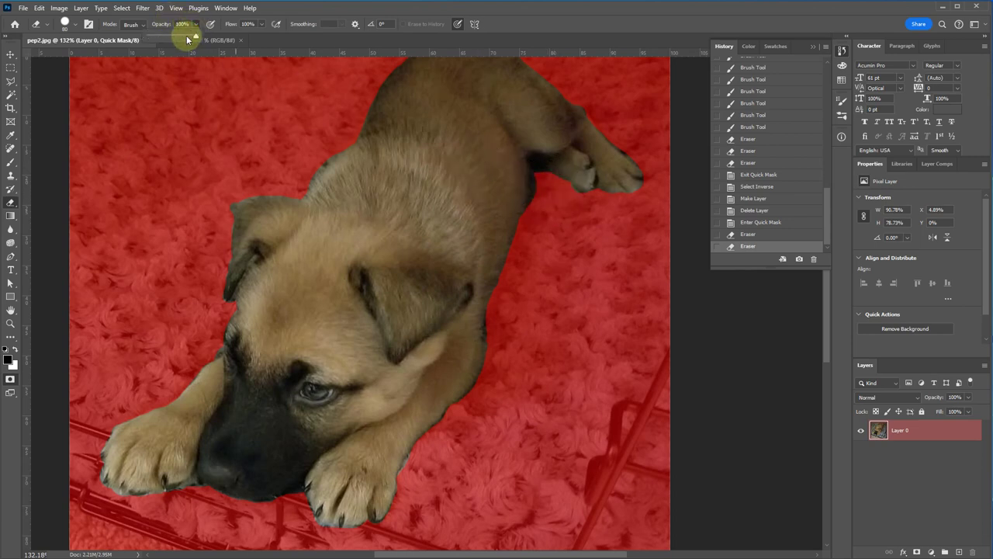
Paint a faint 42% opacity mask stroke down the puppy's back
{"action": "left_click", "coordinate": [401, 195]}
{"action": "key", "text": "b"}
{"action": "left_click_drag", "start_coordinate": [419, 165], "coordinate": [366, 261]}
{"action": "key", "text": "ctrl+z"}
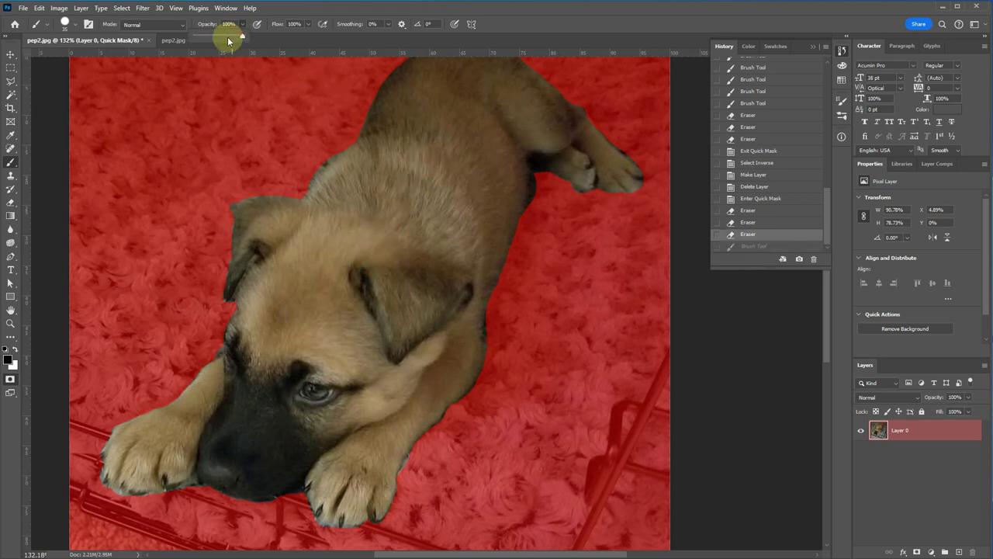
{"action": "left_click", "coordinate": [213, 37]}
{"action": "left_click_drag", "start_coordinate": [425, 112], "coordinate": [376, 245]}
Exit Quick Mask and test-move the selected puppy, then undo
{"action": "key", "text": "v"}
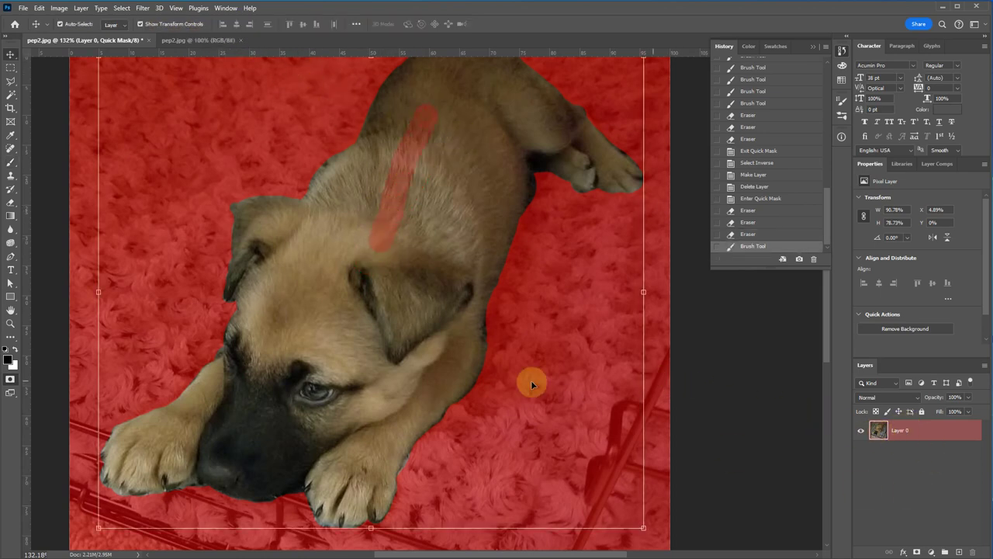
{"action": "left_click", "coordinate": [10, 378]}
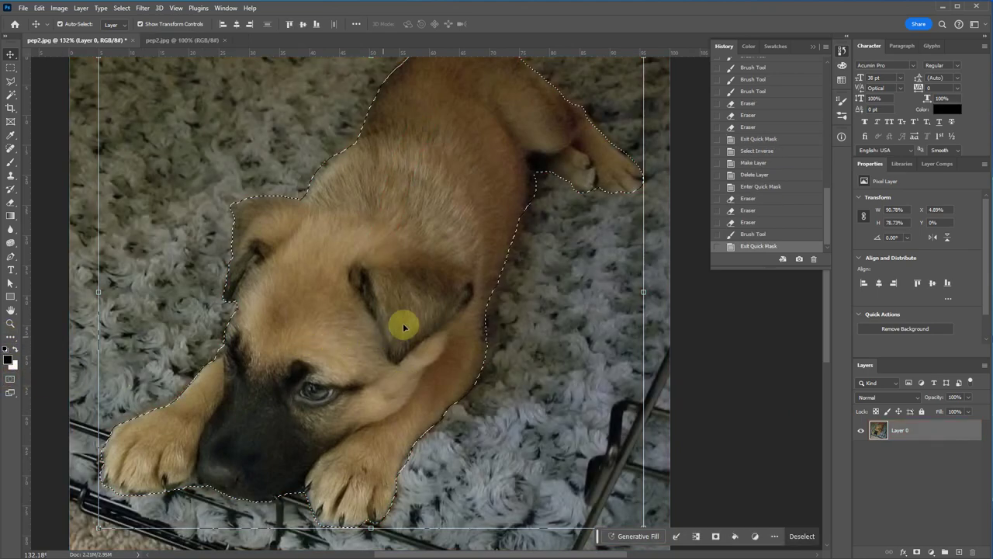
{"action": "left_click_drag", "start_coordinate": [385, 309], "coordinate": [486, 335]}
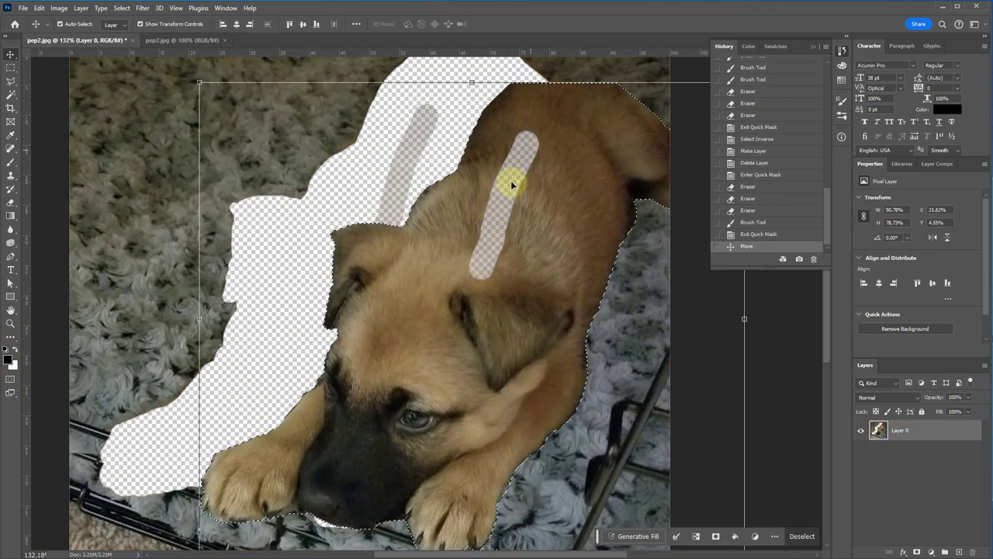
{"action": "key", "text": "ctrl+z"}
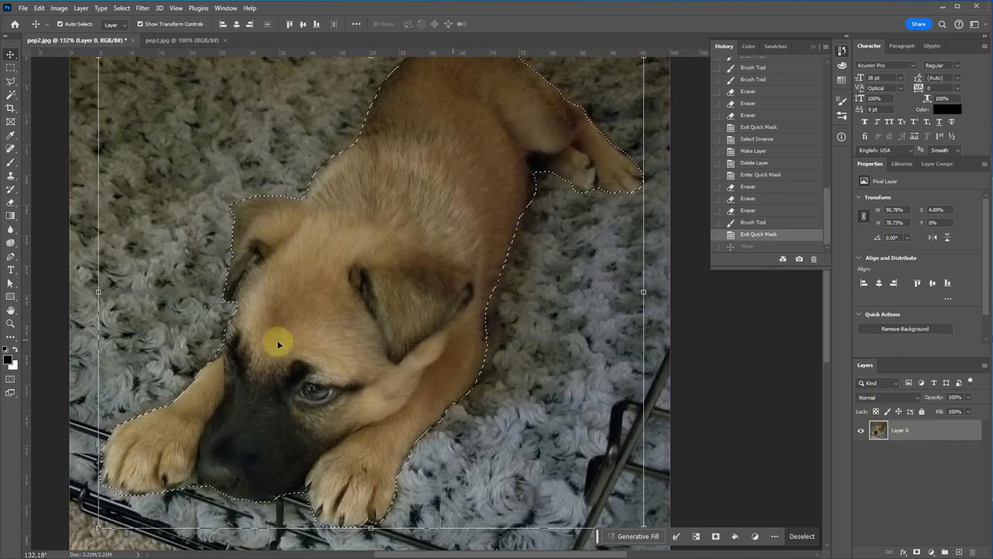
Back in Quick Mask, erase the faint streak from the puppy's back
{"action": "key", "text": "q"}
{"action": "key", "text": "e"}
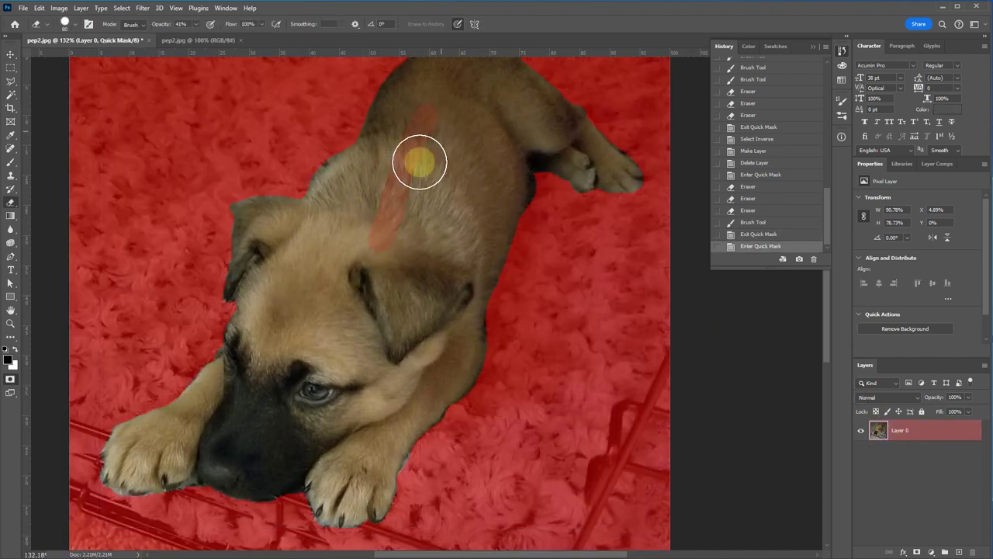
{"action": "left_click", "coordinate": [411, 175]}
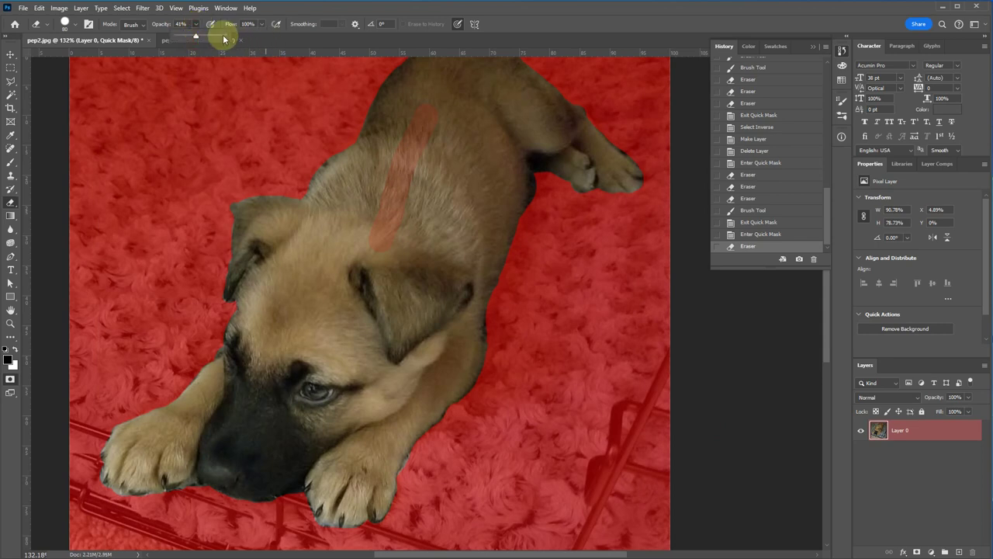
{"action": "left_click_drag", "start_coordinate": [422, 104], "coordinate": [379, 244]}
Leave Quick Mask with the final puppy selection active
{"action": "key", "text": "v"}
{"action": "key", "text": "q"}
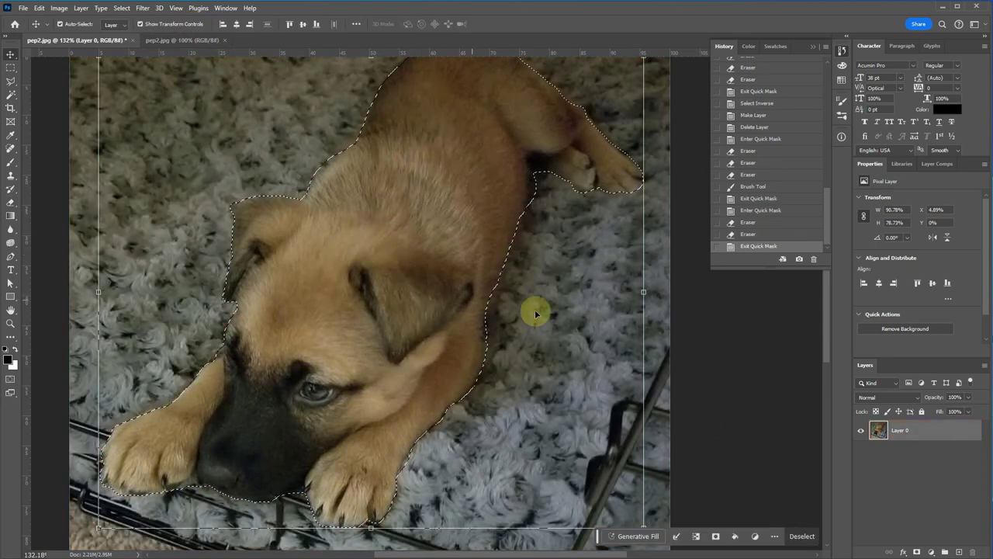
{"action": "scroll", "coordinate": [473, 295], "scroll_direction": "down", "scroll_amount": 3}
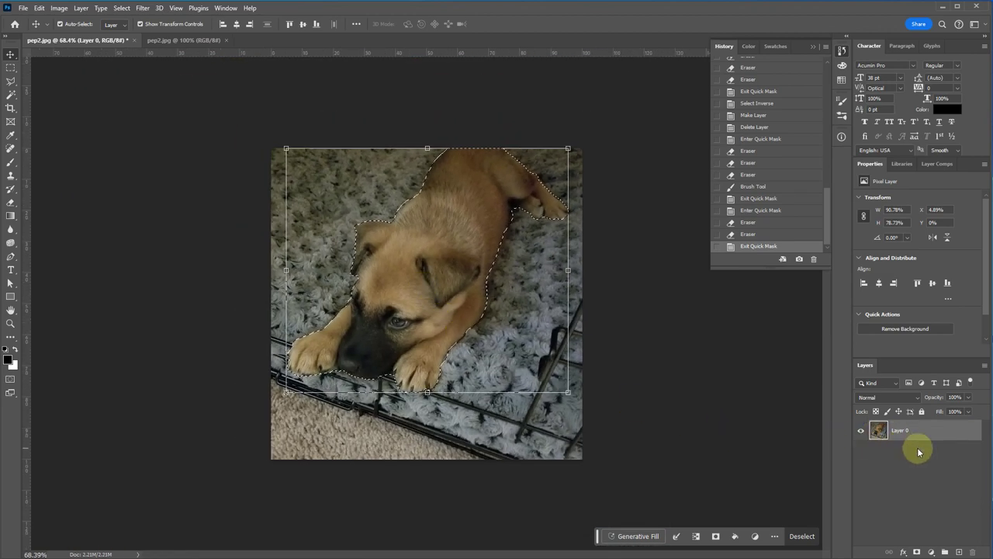
Paste the puppy onto a new Layer 1 and delete Layer 0
{"action": "left_click", "coordinate": [959, 551]}
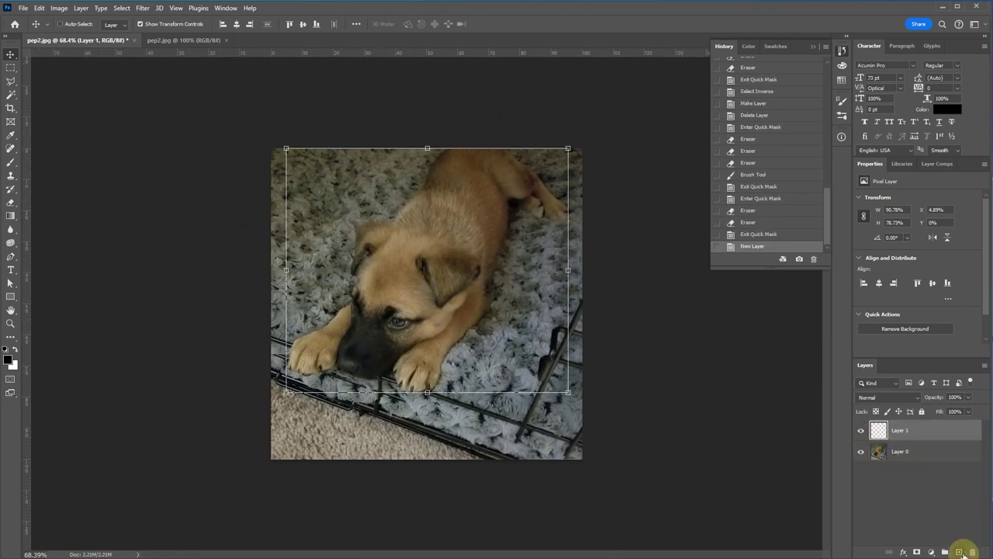
{"action": "key", "text": "ctrl+v"}
{"action": "left_click", "coordinate": [887, 454]}
{"action": "key", "text": "Delete"}
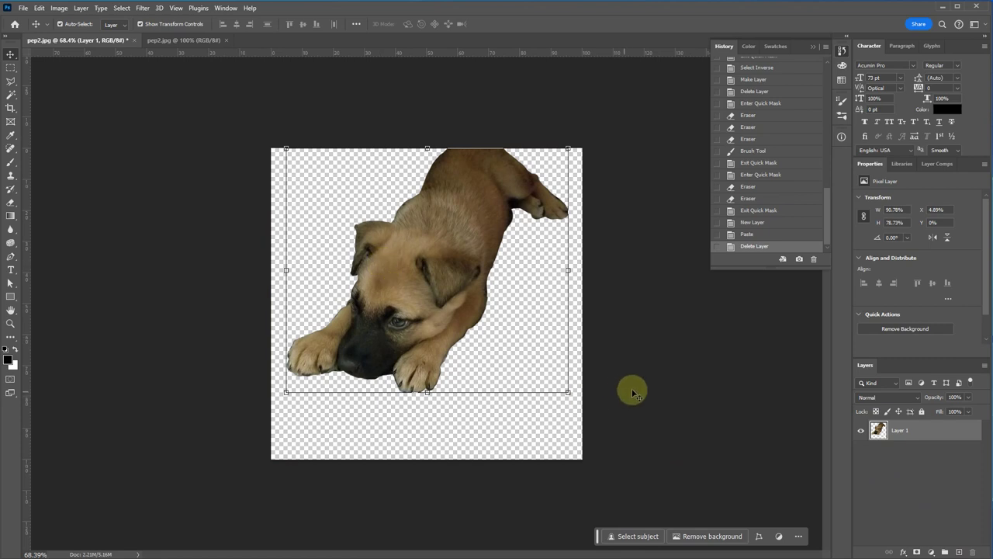
{"action": "left_click", "coordinate": [605, 380]}
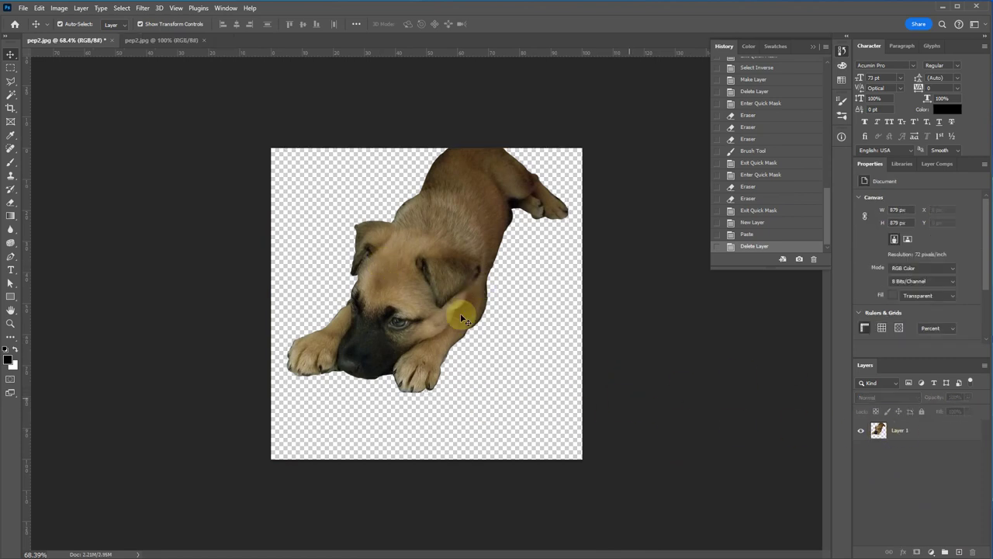